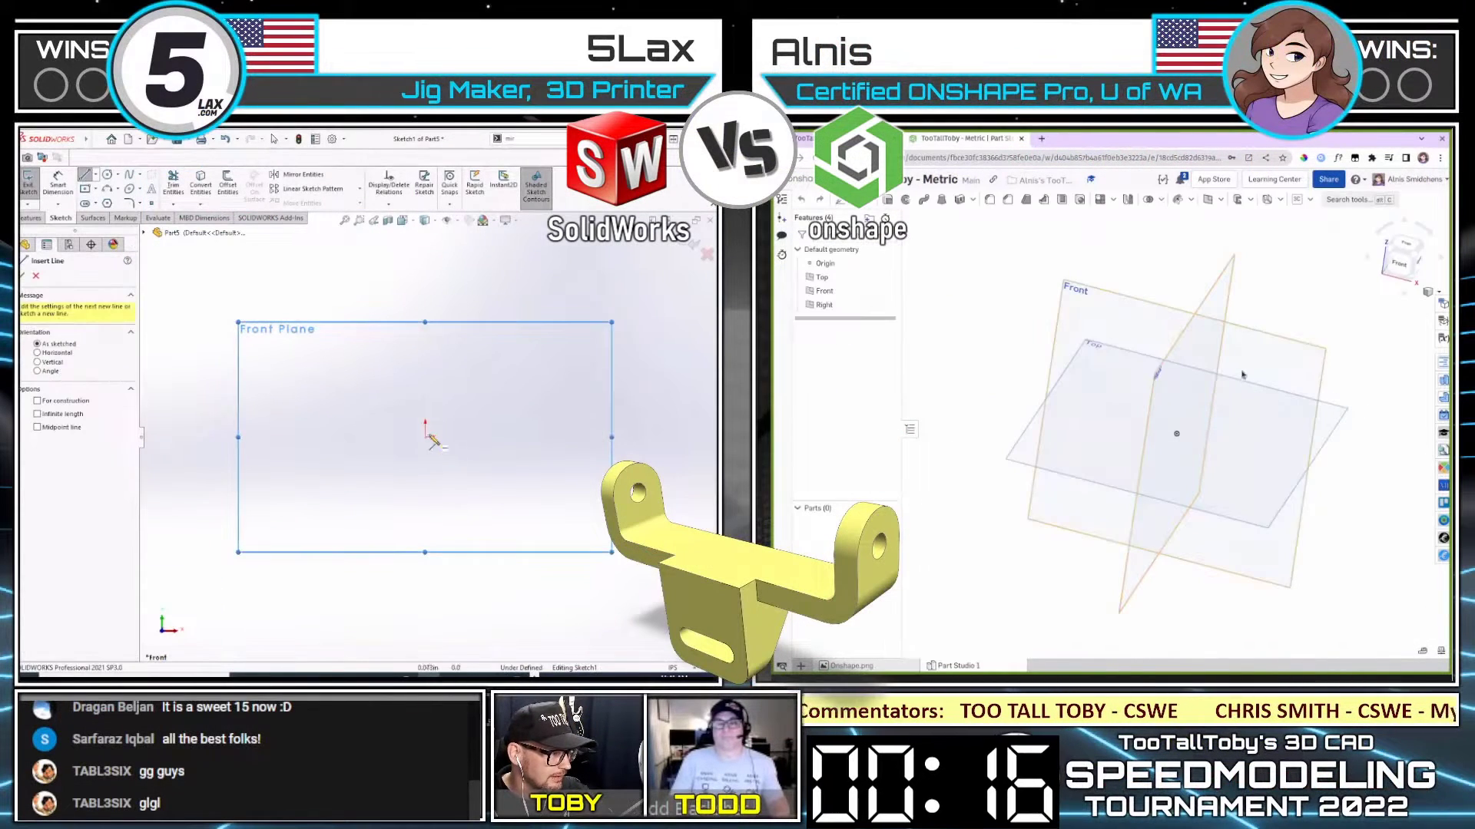
Step: Draw the first horizontal line of an L-shaped profile from the origin in SolidWorks and open a sketch on the Front plane in Onshape
click(425, 437)
click(1244, 368)
key(shift+s)
click(274, 437)
key(n)
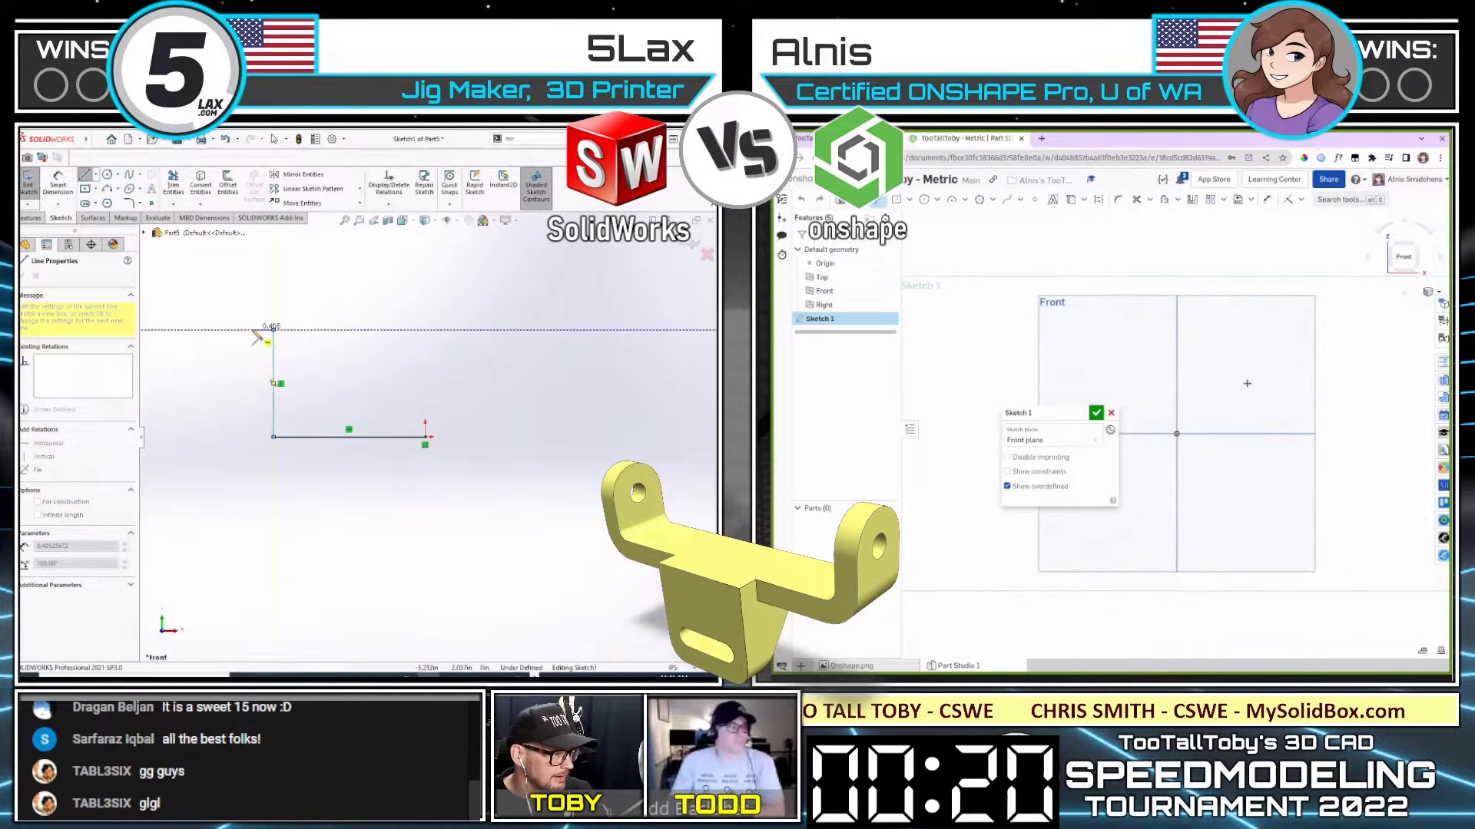
Step: Add the upright leg's end and outer side in SolidWorks and draw a horizontal line about 98 mm long from the origin in Onshape
click(252, 330)
click(252, 455)
click(1176, 434)
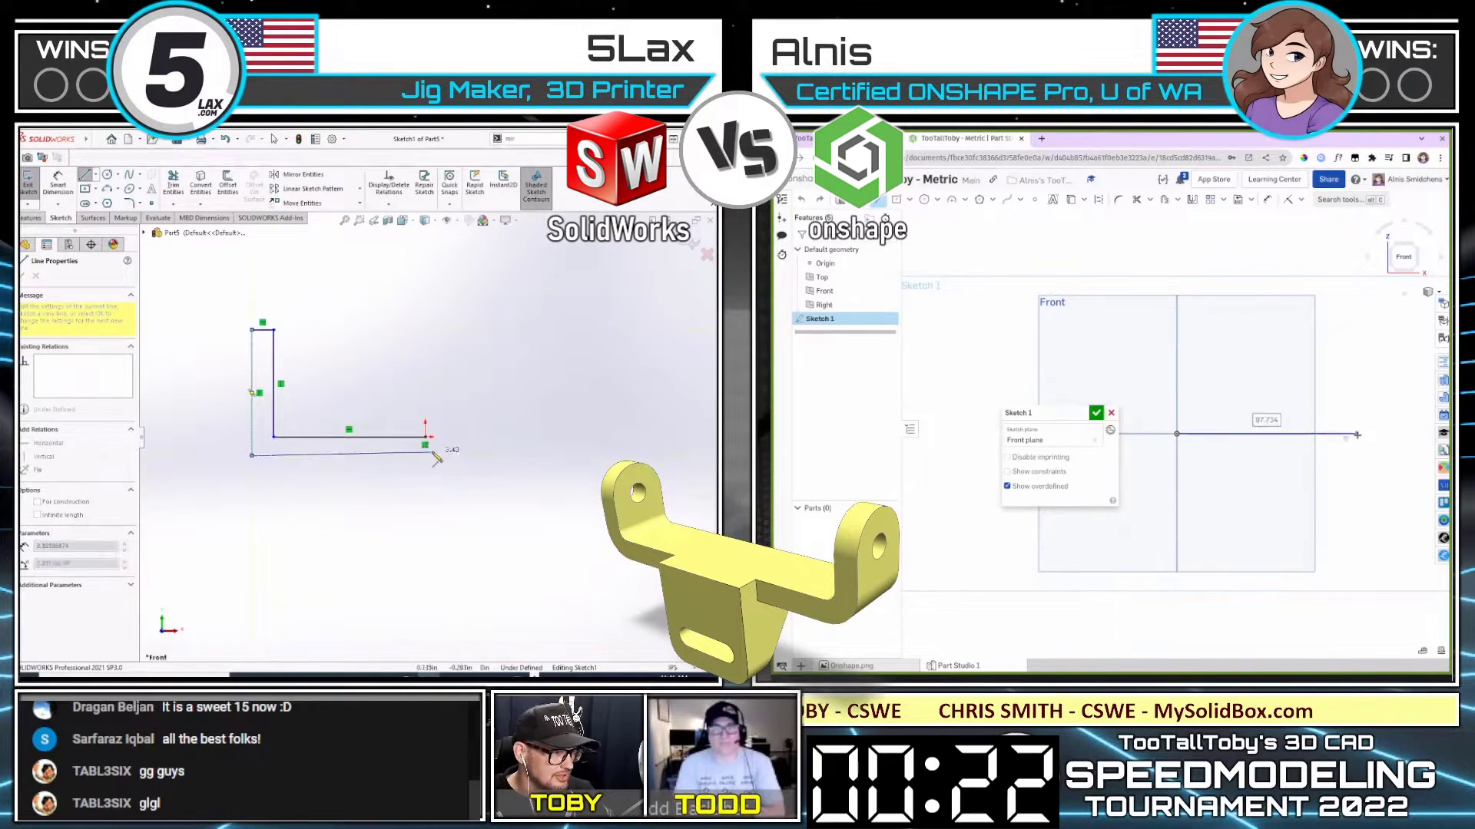
click(1357, 434)
Step: Close the L-shaped profile at the origin in SolidWorks and add a 15 mm radius arc at the line's end in Onshape
click(425, 455)
key(a)
click(425, 437)
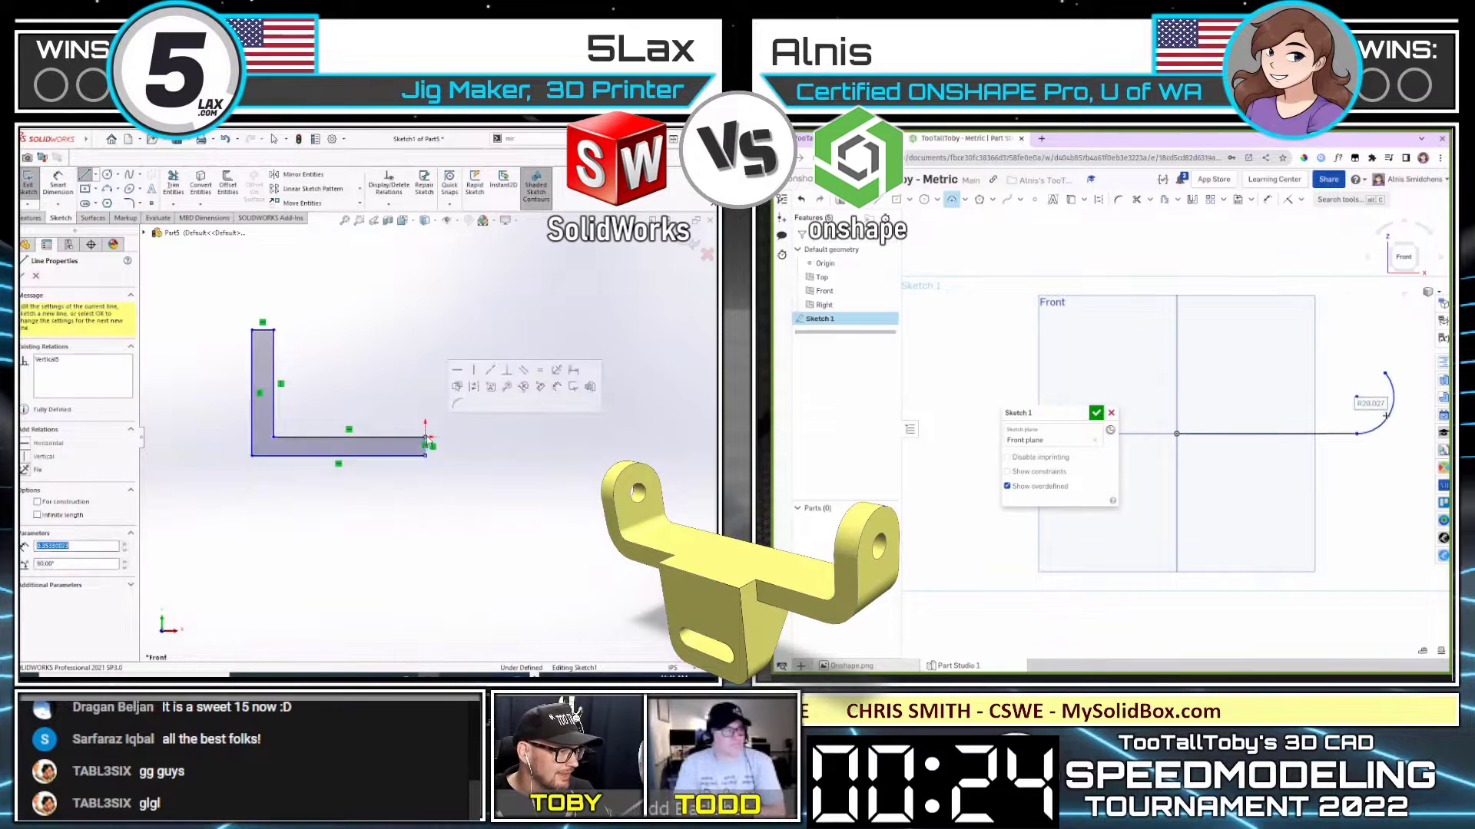
text(15)
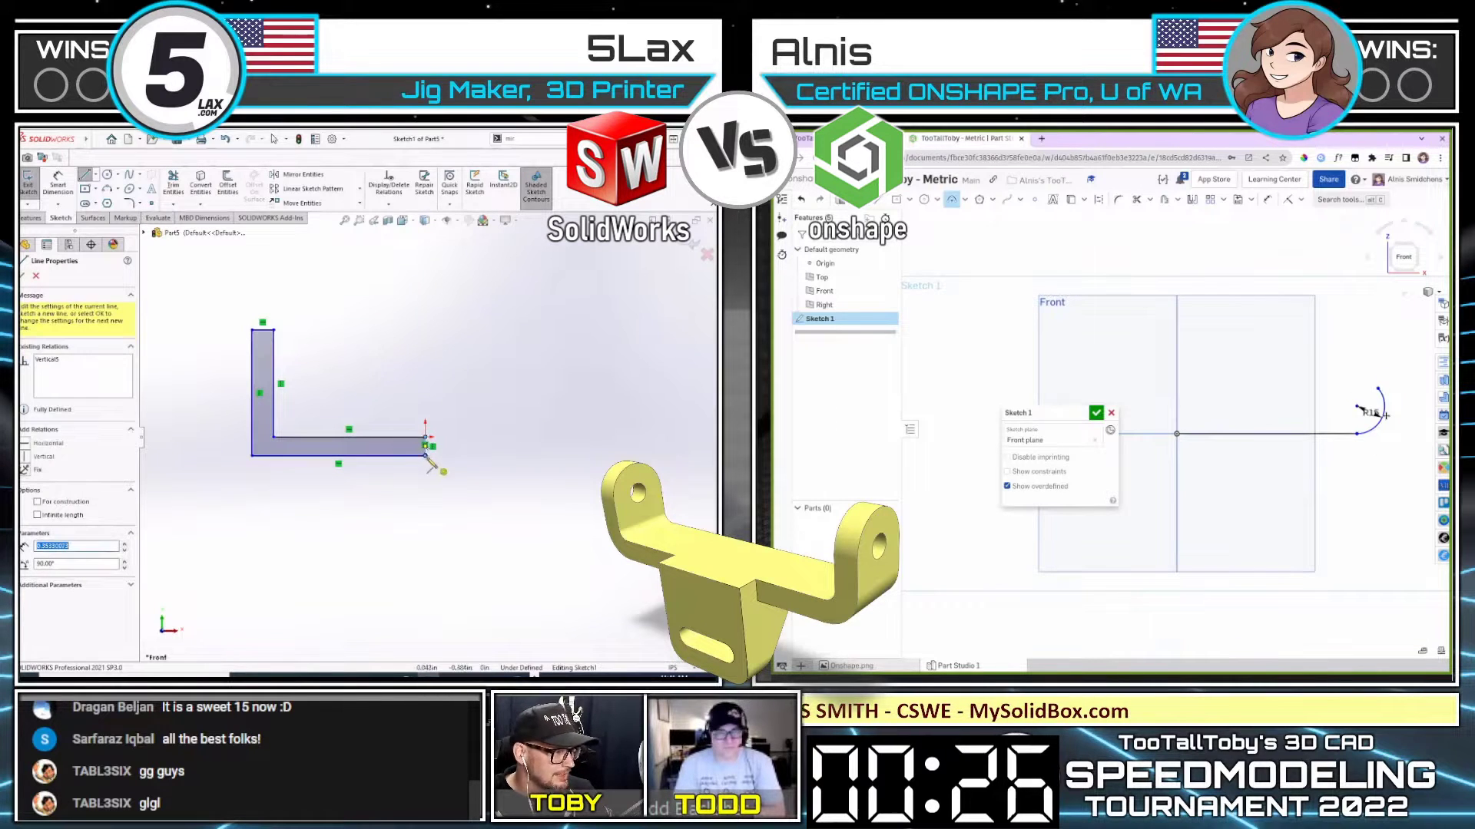
Step: Sketch a rectangular tab below the L profile in SolidWorks and an upright line from the arc's free end in Onshape
click(425, 456)
key(l)
click(426, 569)
click(1379, 388)
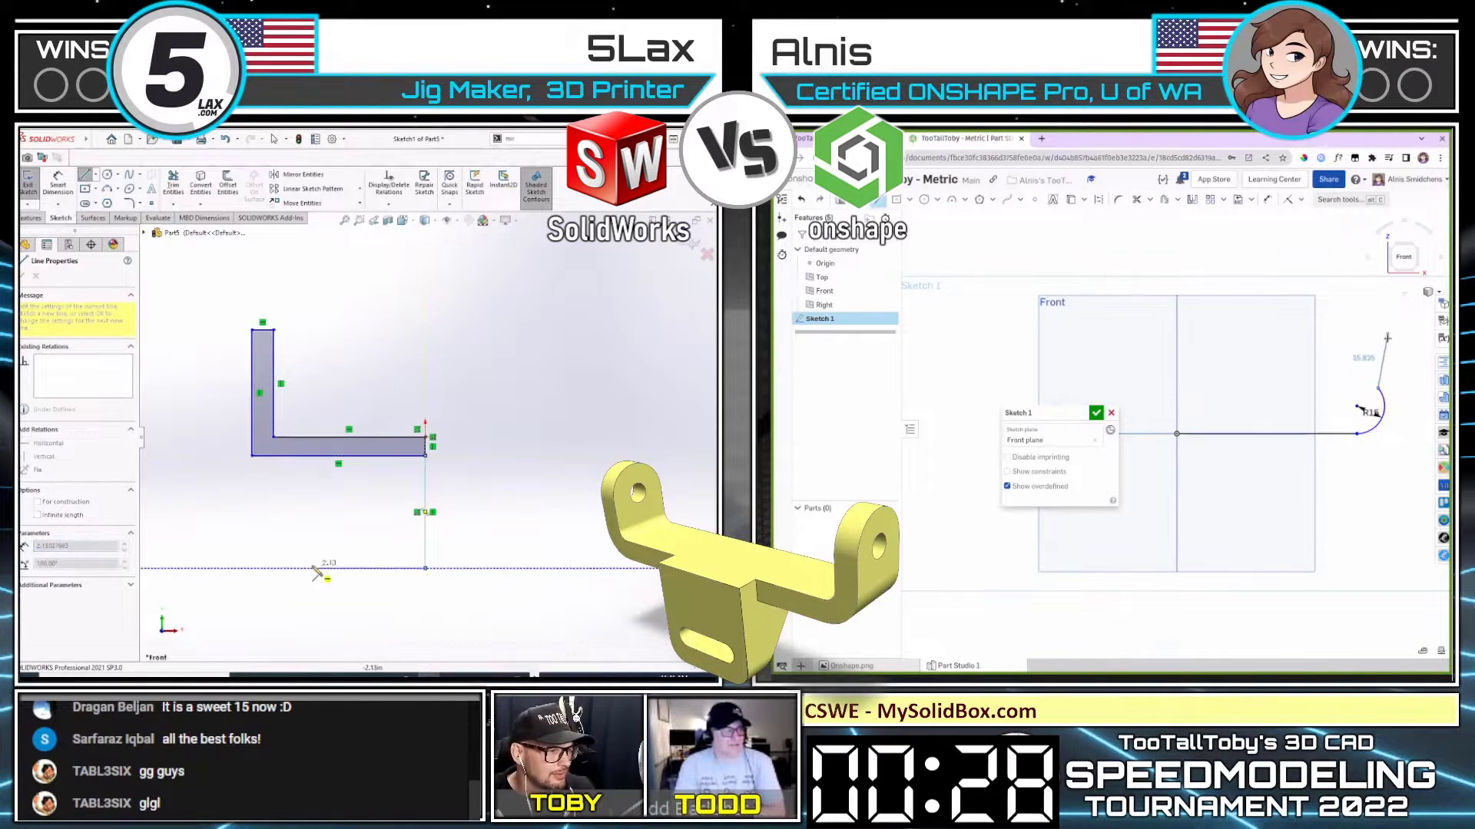
click(326, 568)
click(325, 454)
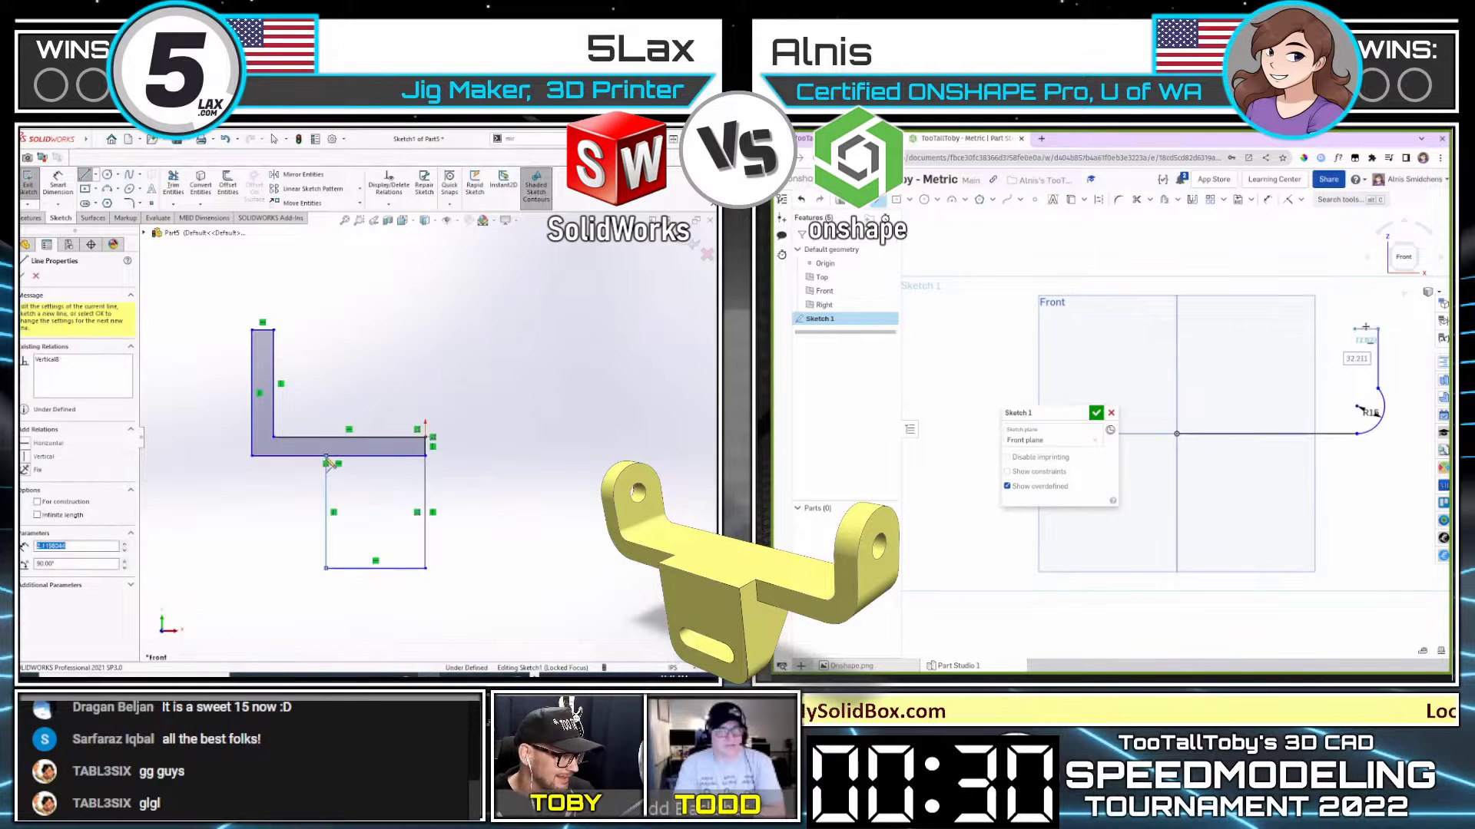
key(Escape)
click(1354, 328)
Step: In Onshape, make the arc tangent to the upright line and offset the connected line-arc chain inward
click(129, 202)
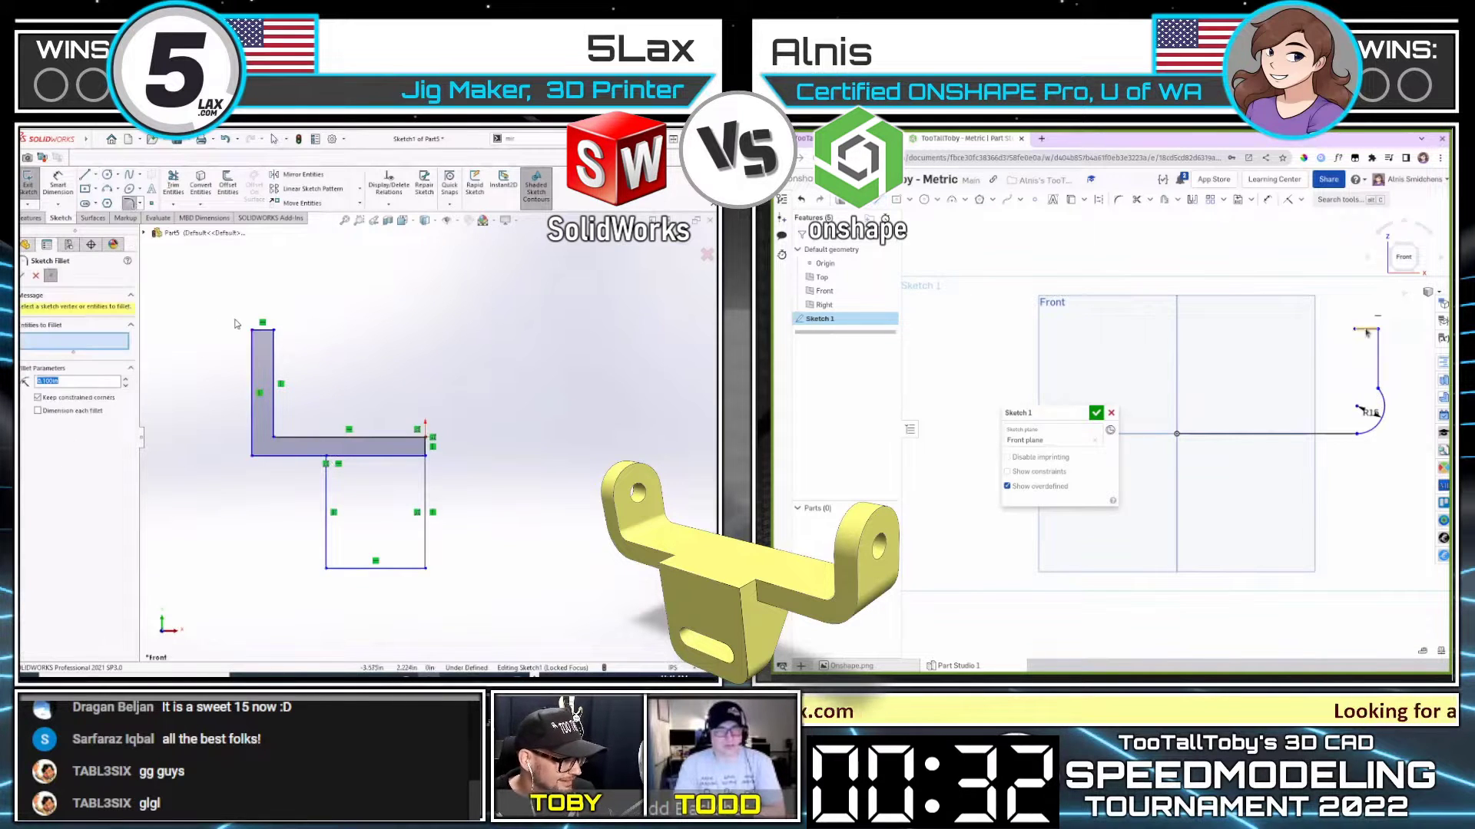
click(1383, 396)
click(1378, 375)
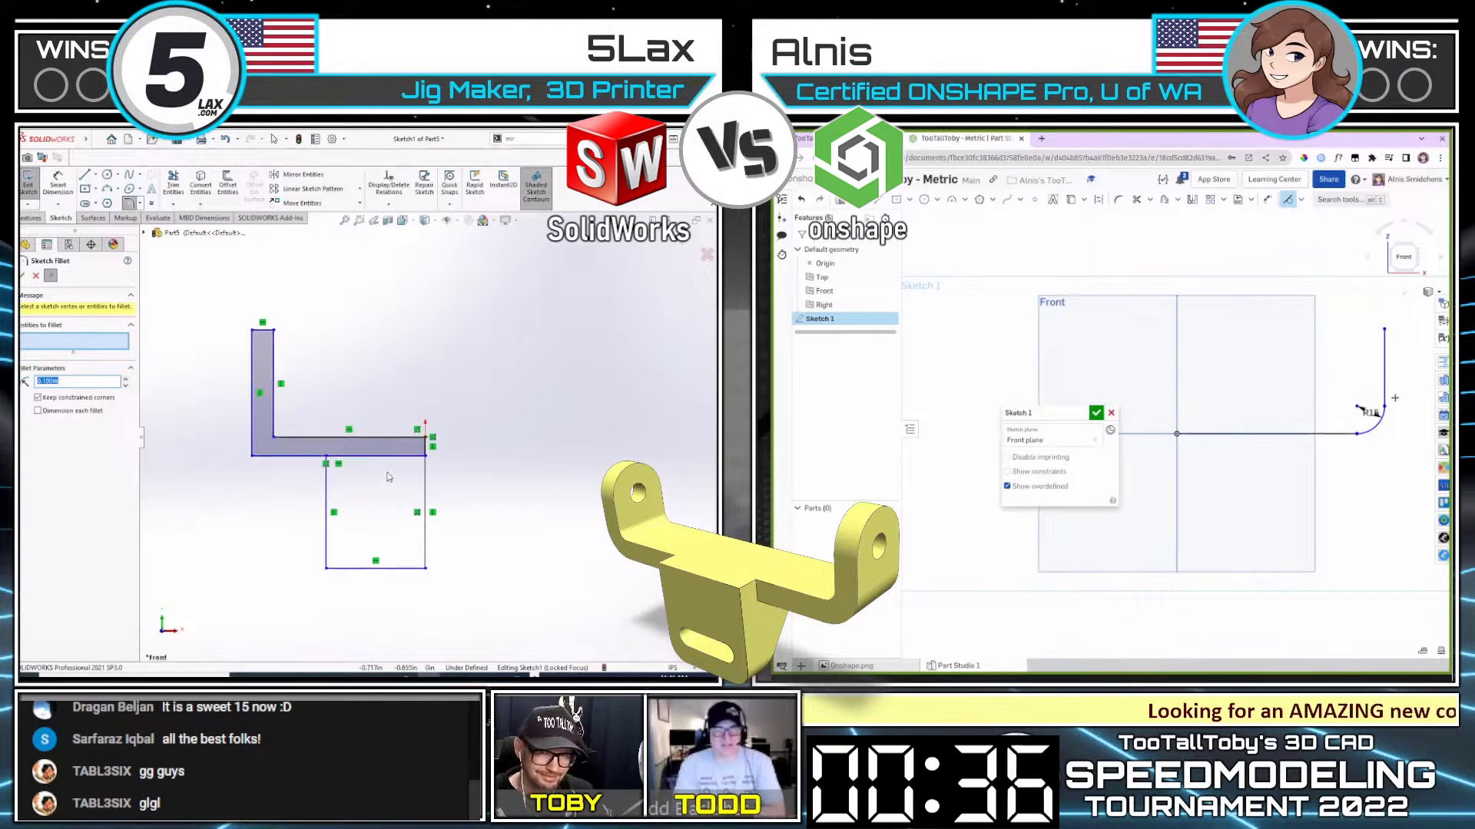
key(o)
click(1385, 385)
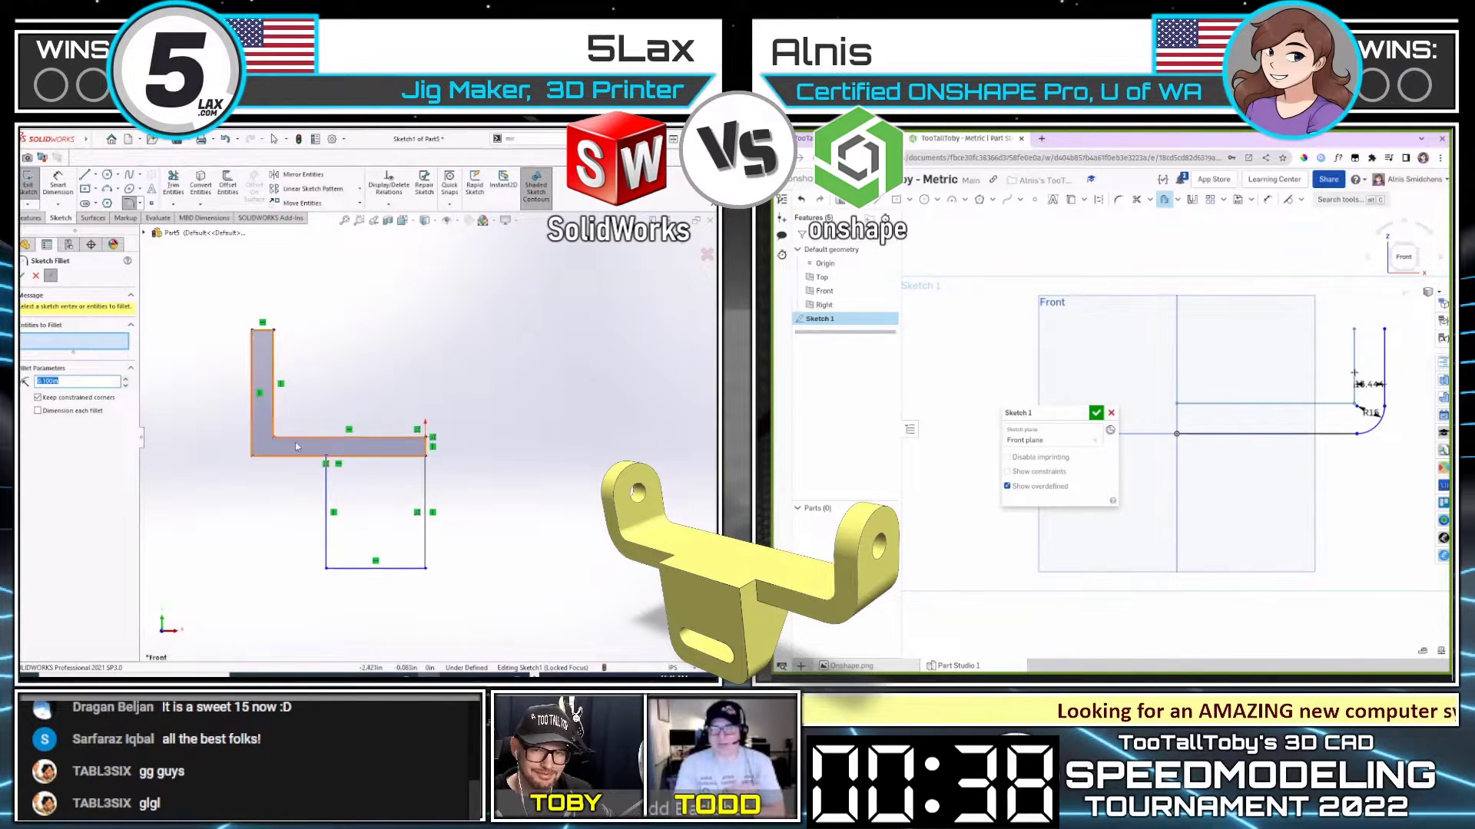
click(1364, 374)
key(Escape)
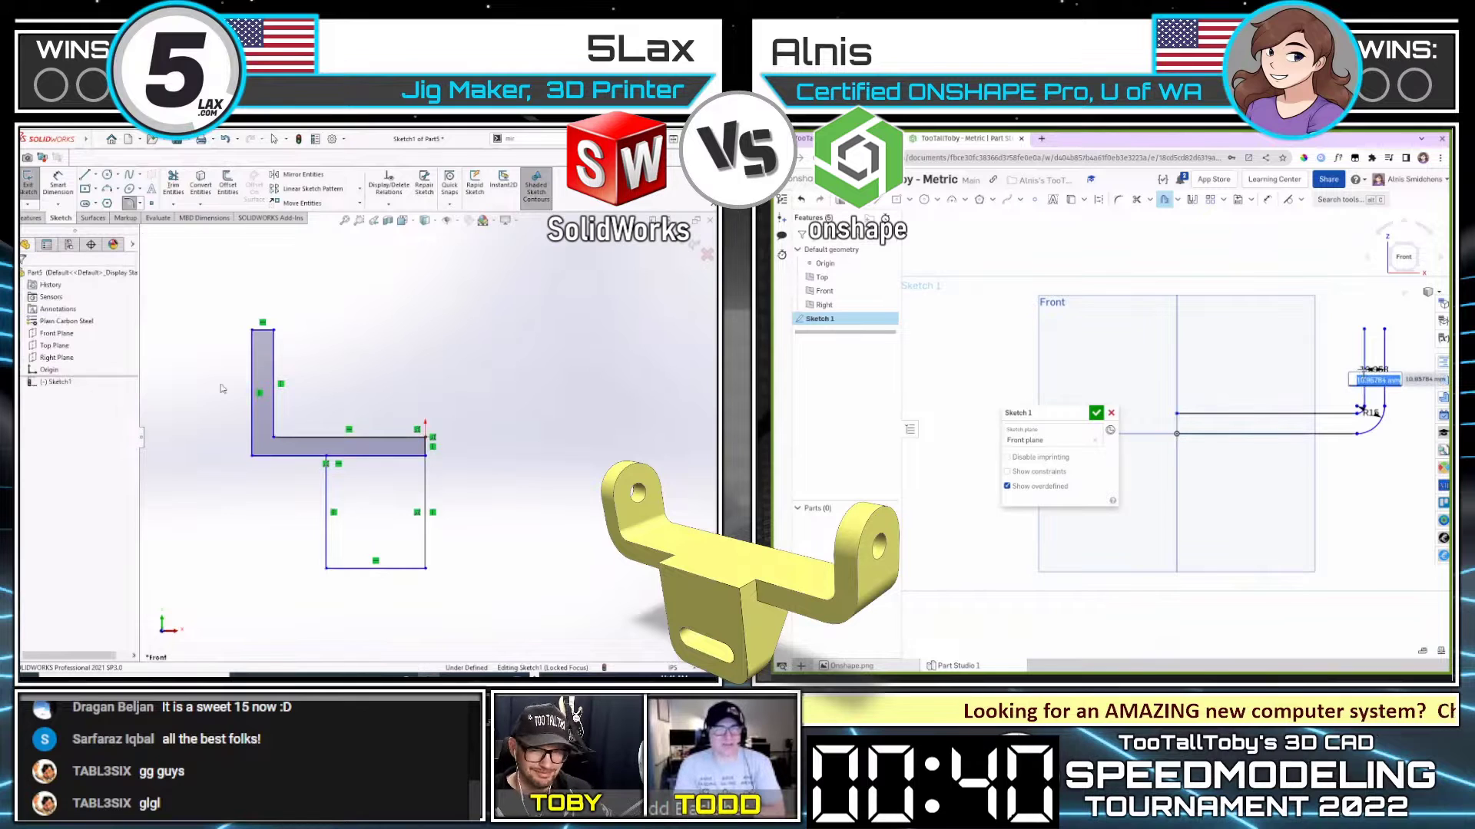
Step: Switch the SolidWorks document units to MMGS and reopen the L-profile sketch for editing
click(695, 245)
click(673, 668)
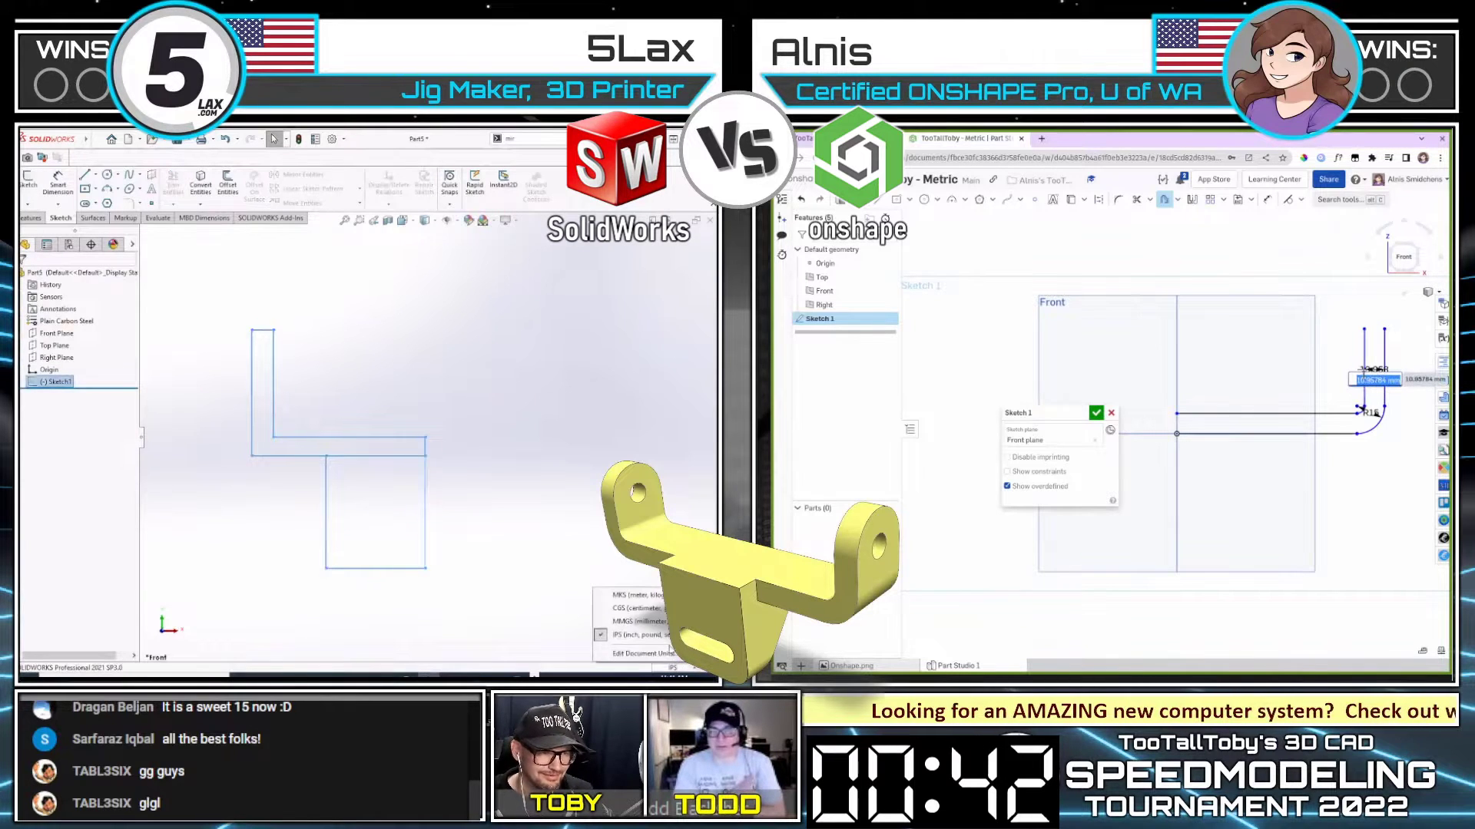
click(647, 622)
click(64, 382)
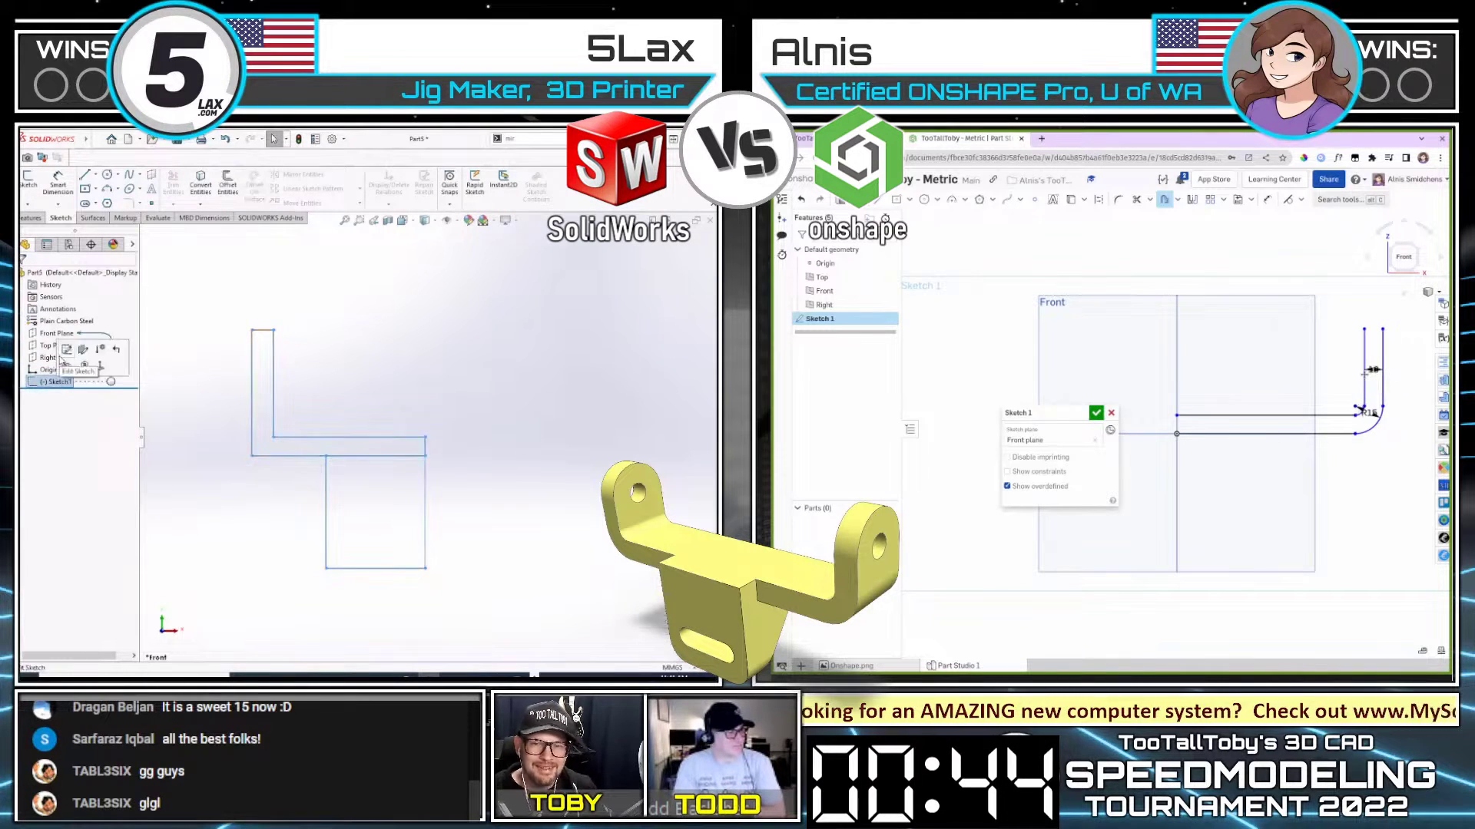
click(62, 360)
Step: Round the inner corner of the SolidWorks L profile with a 5 mm sketch fillet
click(127, 203)
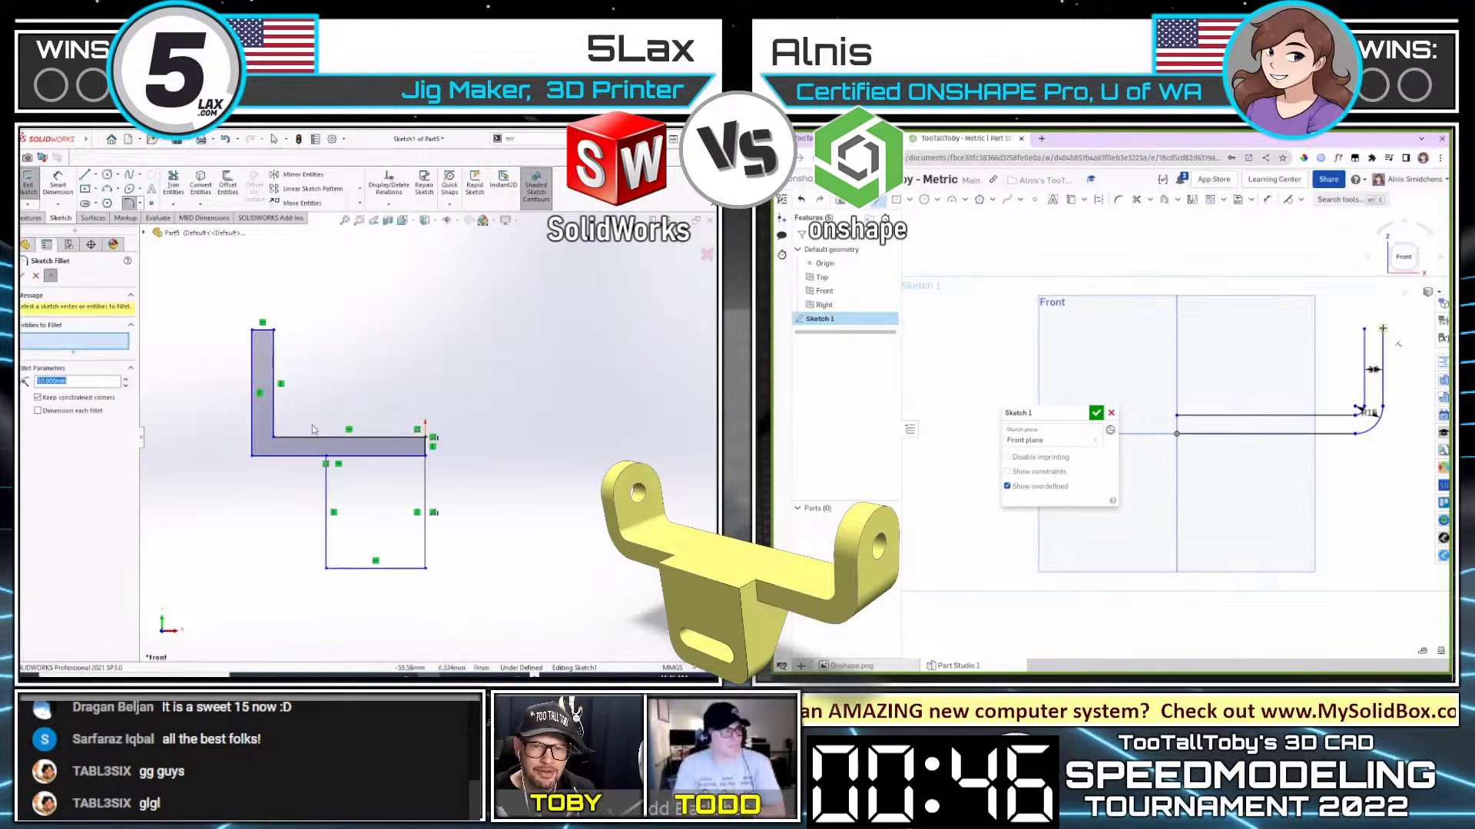
click(274, 437)
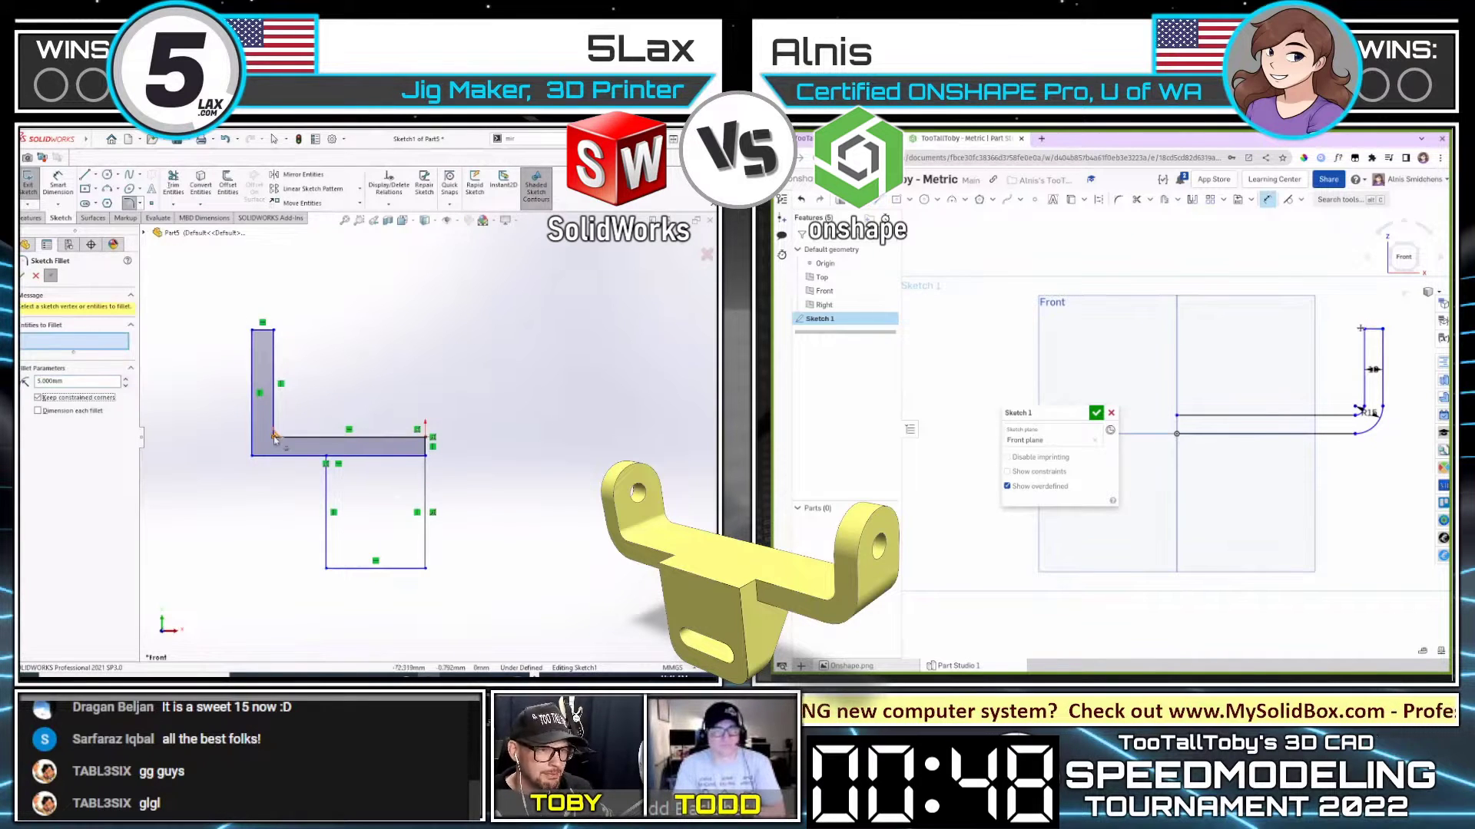
click(23, 275)
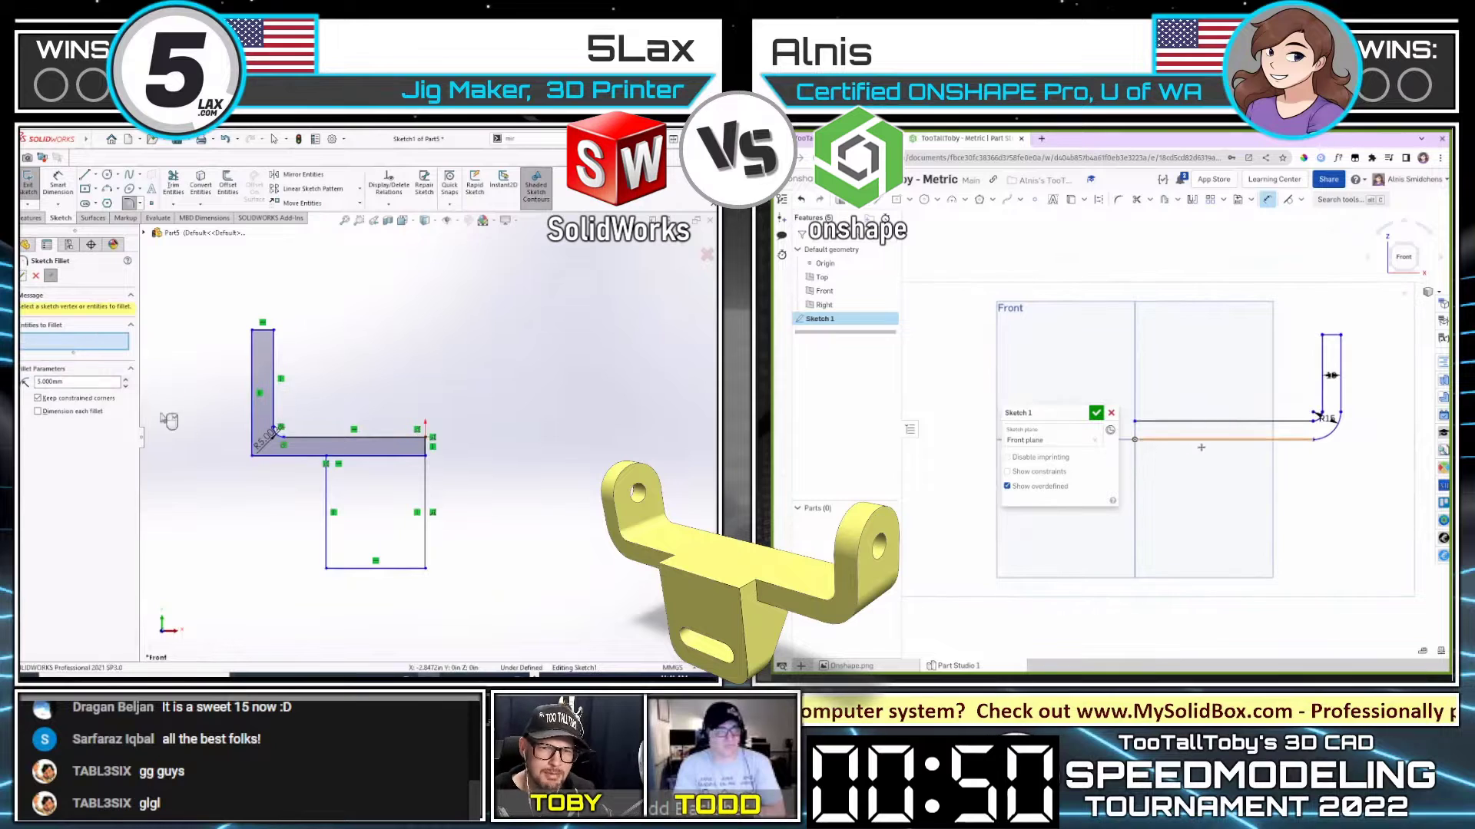
Step: Fillet the L profile's outer corner at 15 mm in SolidWorks and set the Onshape profile's overall height to 15+30 mm
click(100, 382)
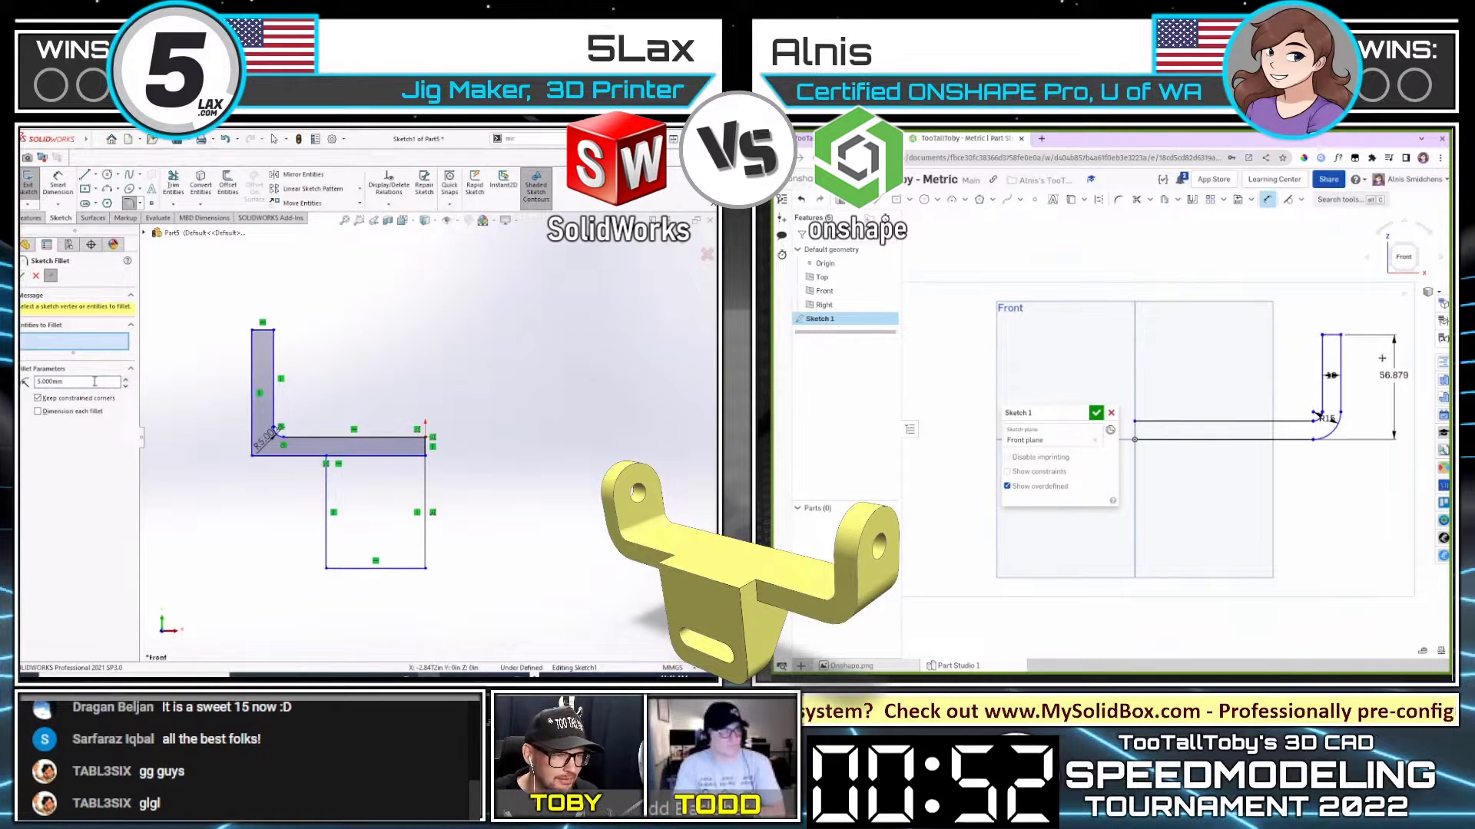
click(1396, 387)
click(252, 456)
click(23, 275)
text(15+30)
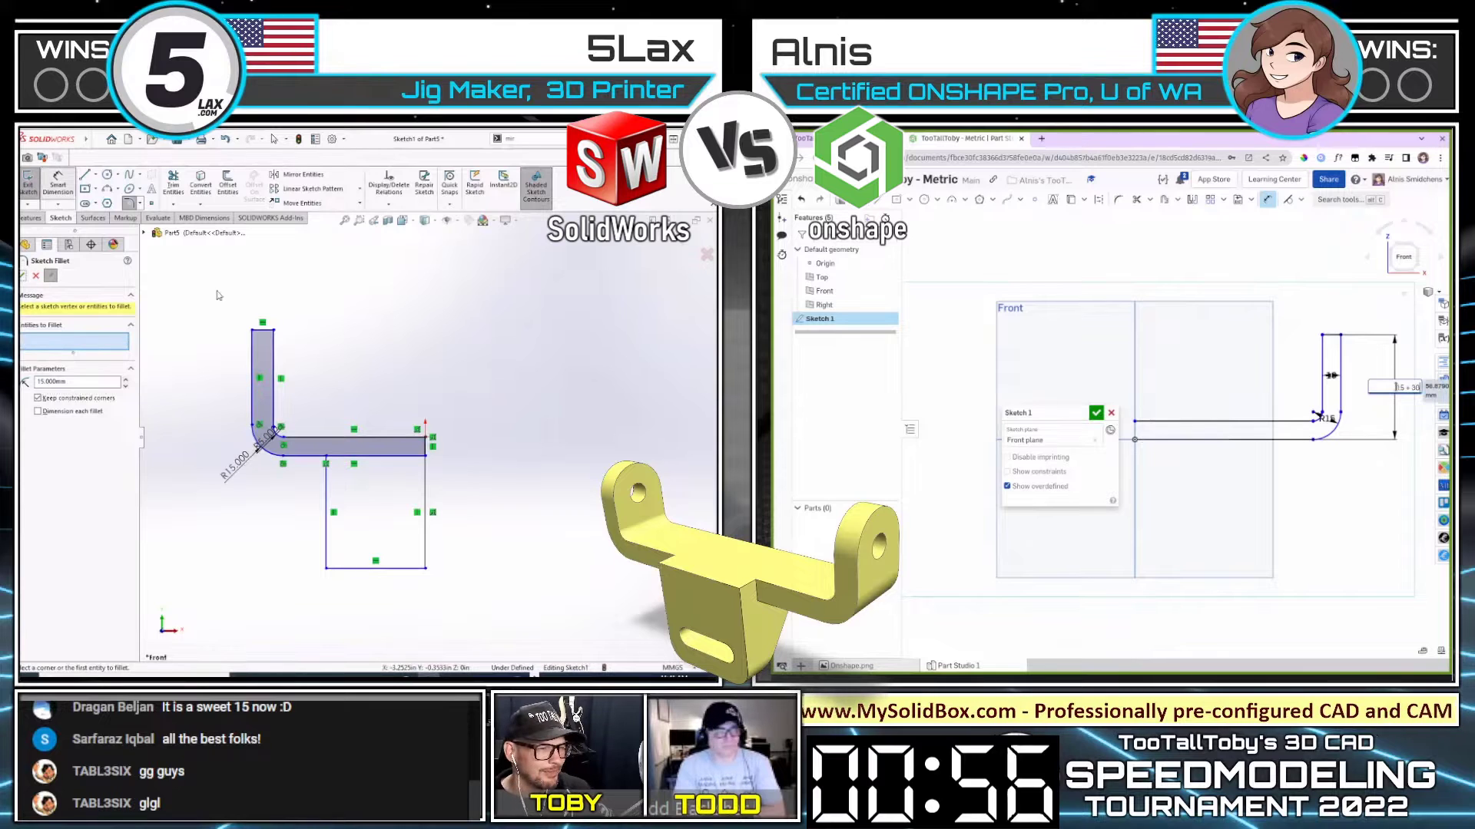
key(Escape)
key(Return)
Step: Dimension the SolidWorks profile 75 mm from its outer edge to the origin and mirror the Onshape profile about the vertical centre plane
key(d)
middle_drag(1332, 386, 1368, 382)
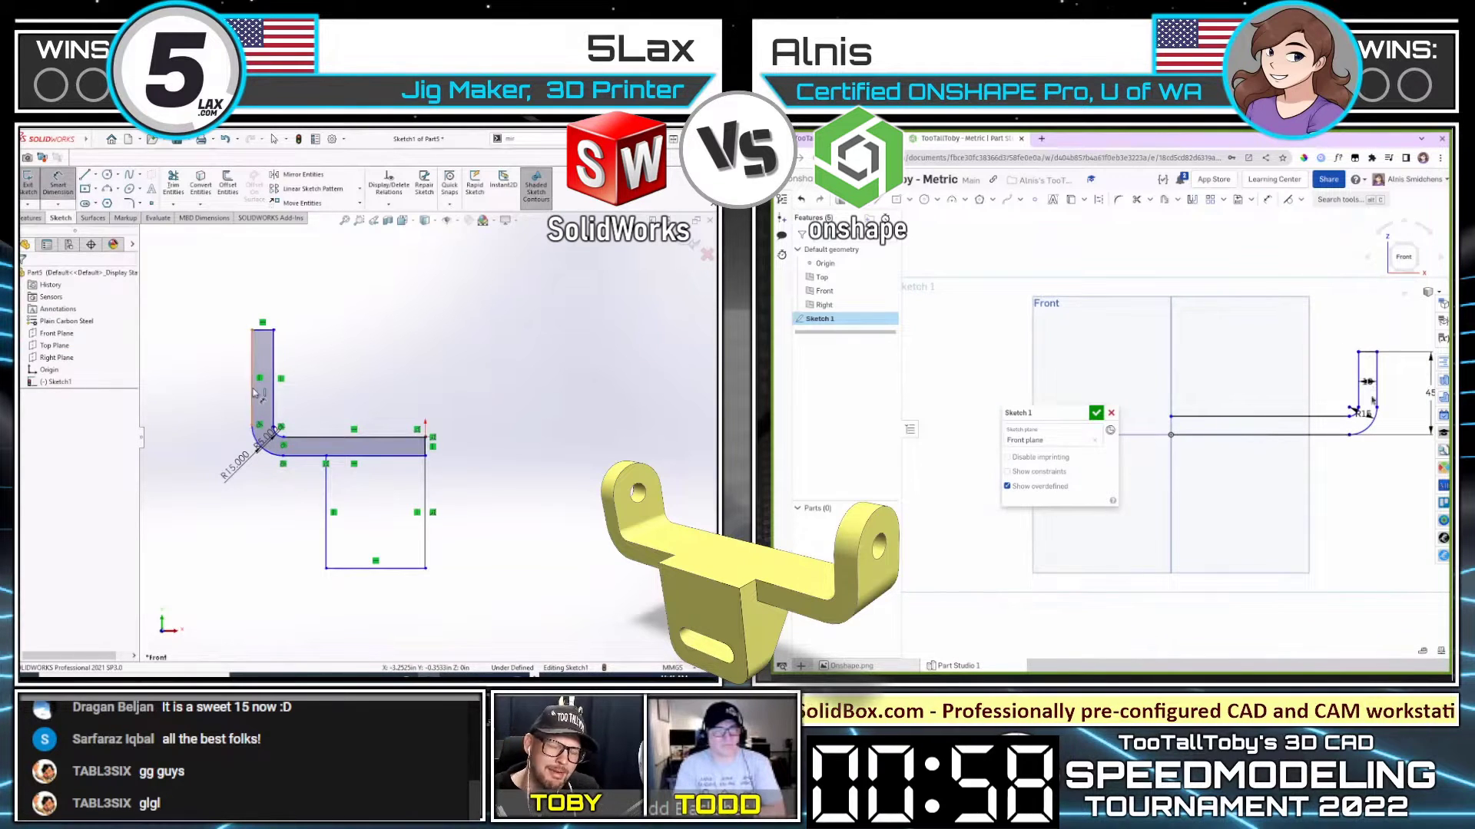
click(253, 393)
click(425, 436)
click(1192, 199)
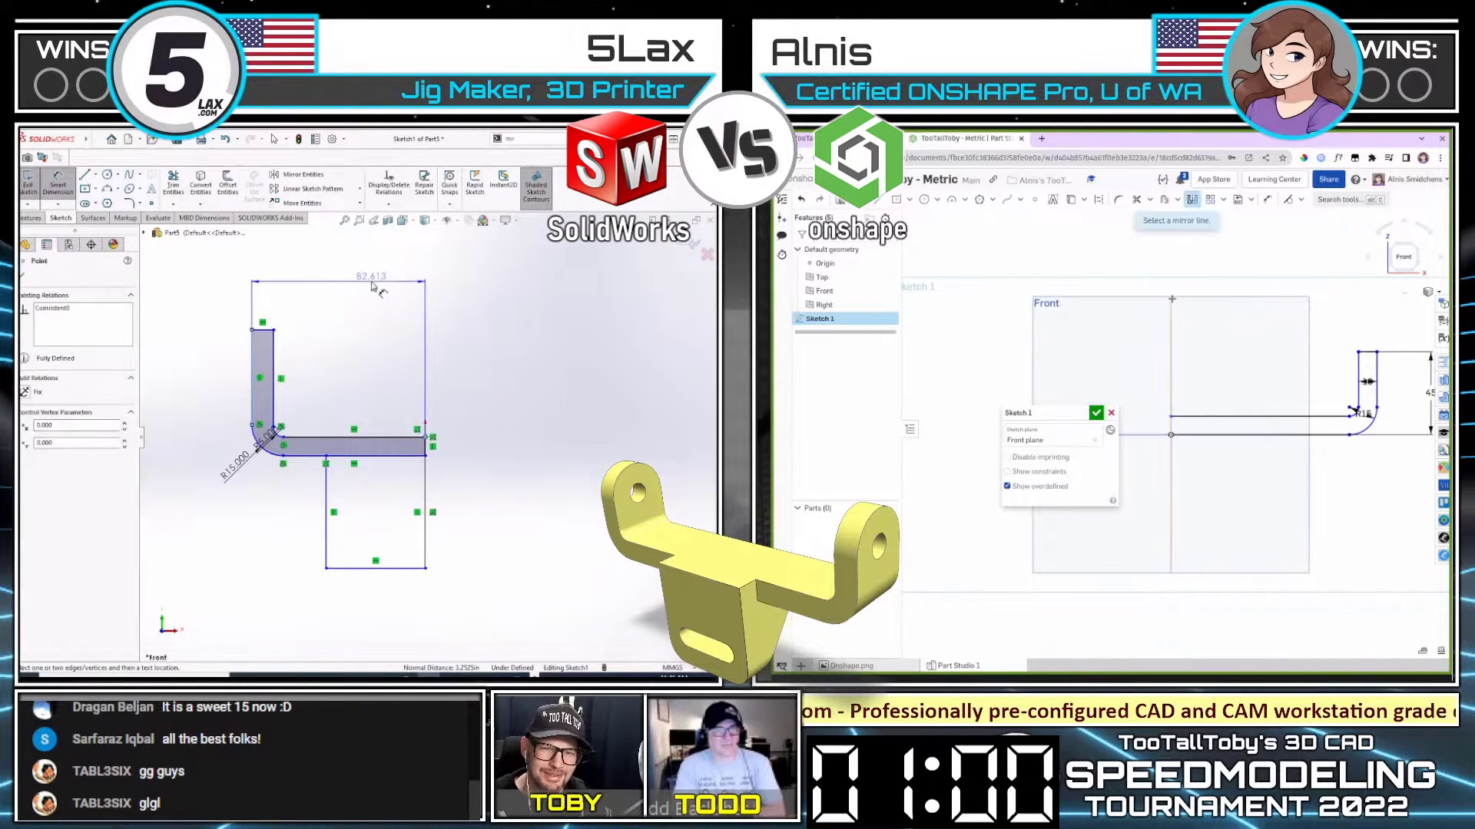
click(372, 285)
click(1171, 299)
drag(1403, 495, 1294, 265)
text(75d)
key(Return)
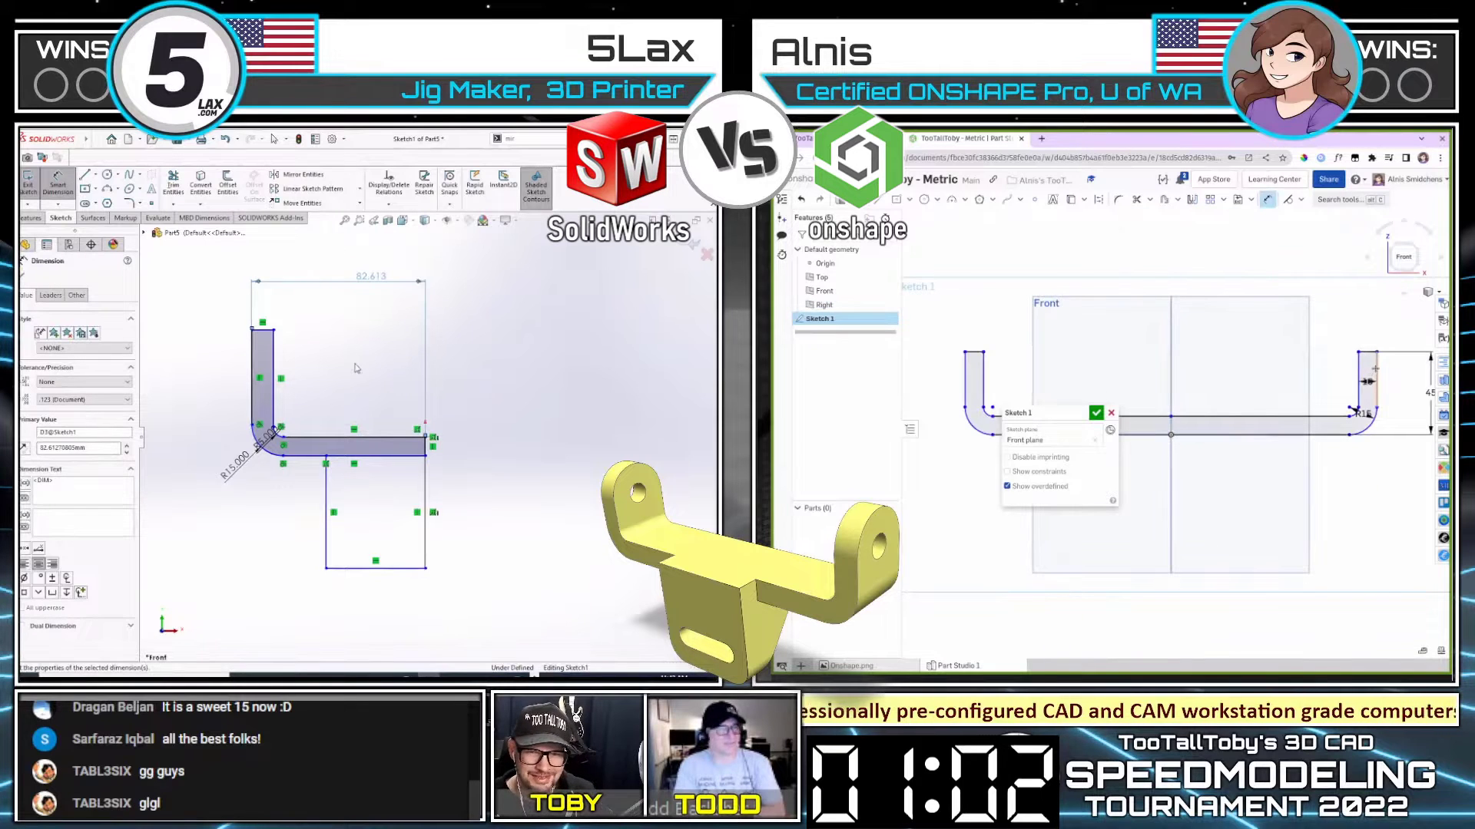
Step: Dimension the mirrored Onshape profile's overall width as 15 mm and set the SolidWorks horizontal leg's thickness to 10 mm
click(1375, 369)
middle_drag(1076, 306, 1158, 285)
click(1049, 340)
click(1181, 286)
click(323, 438)
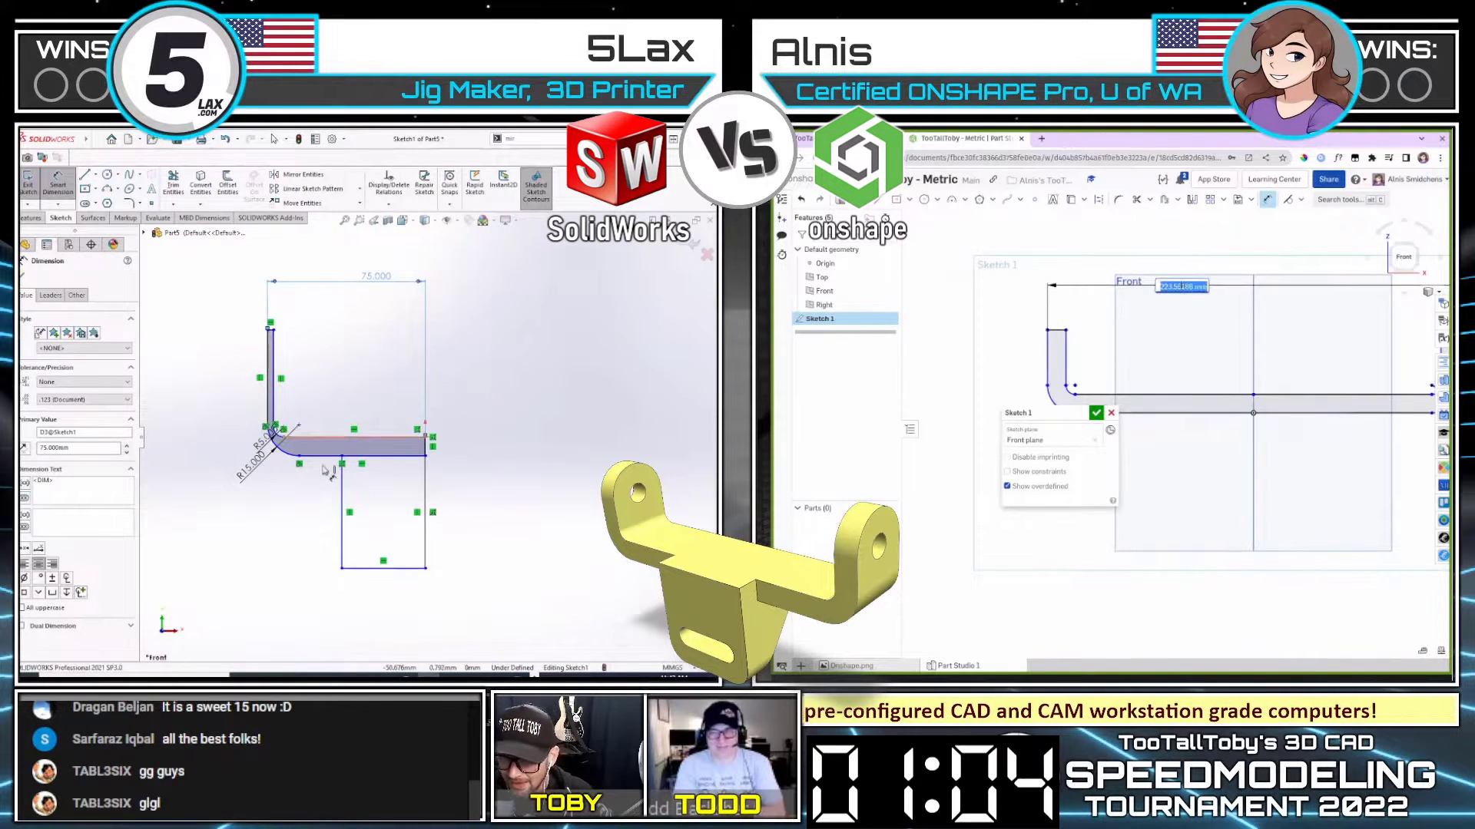
text(15)
click(332, 457)
key(Return)
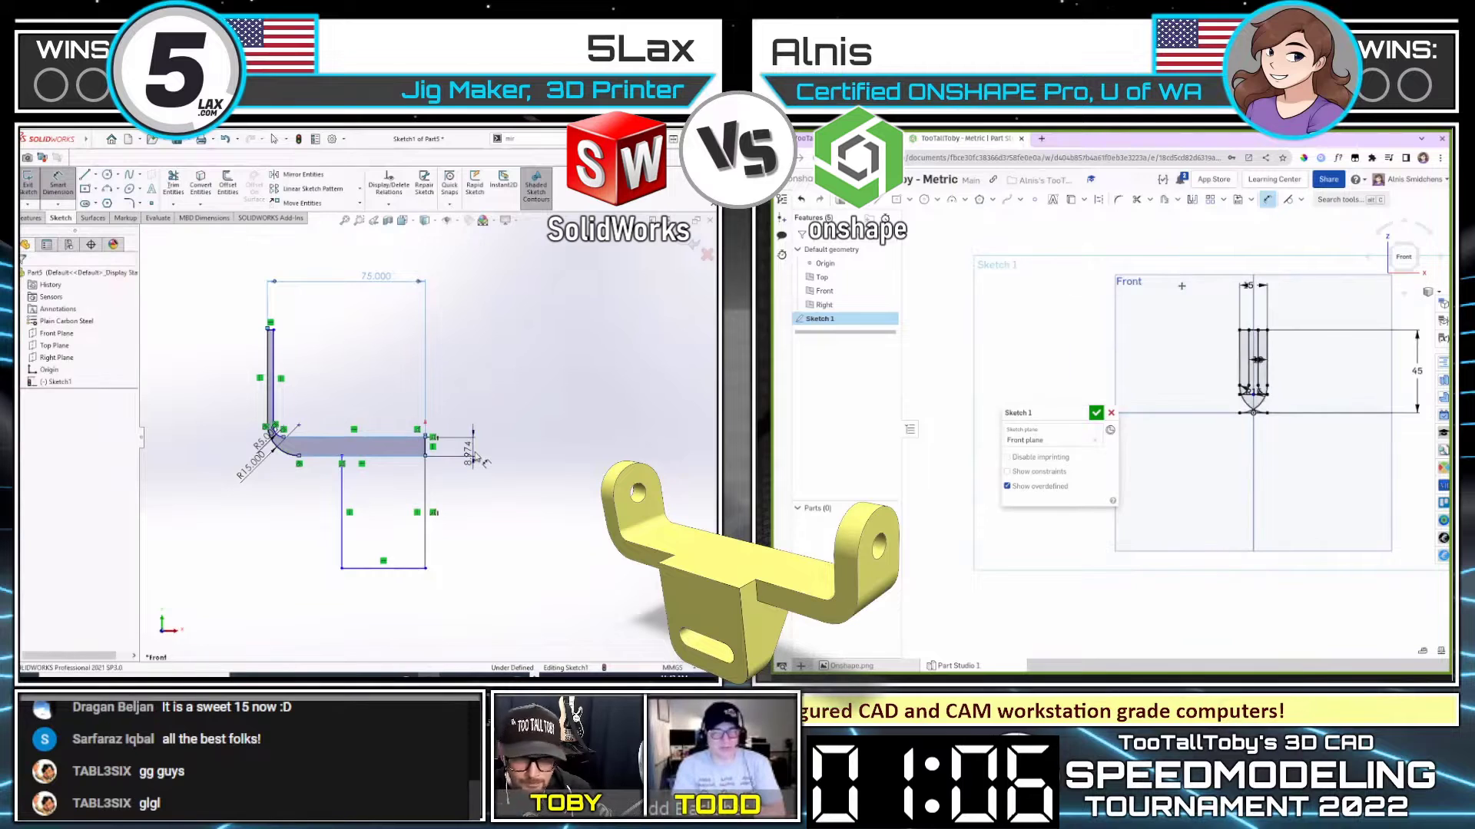
click(469, 455)
key(Escape)
text(10)
key(Return)
Step: Set the mirrored Onshape profile's overall width to 150 mm
double_click(1248, 284)
key(Escape)
text(150)
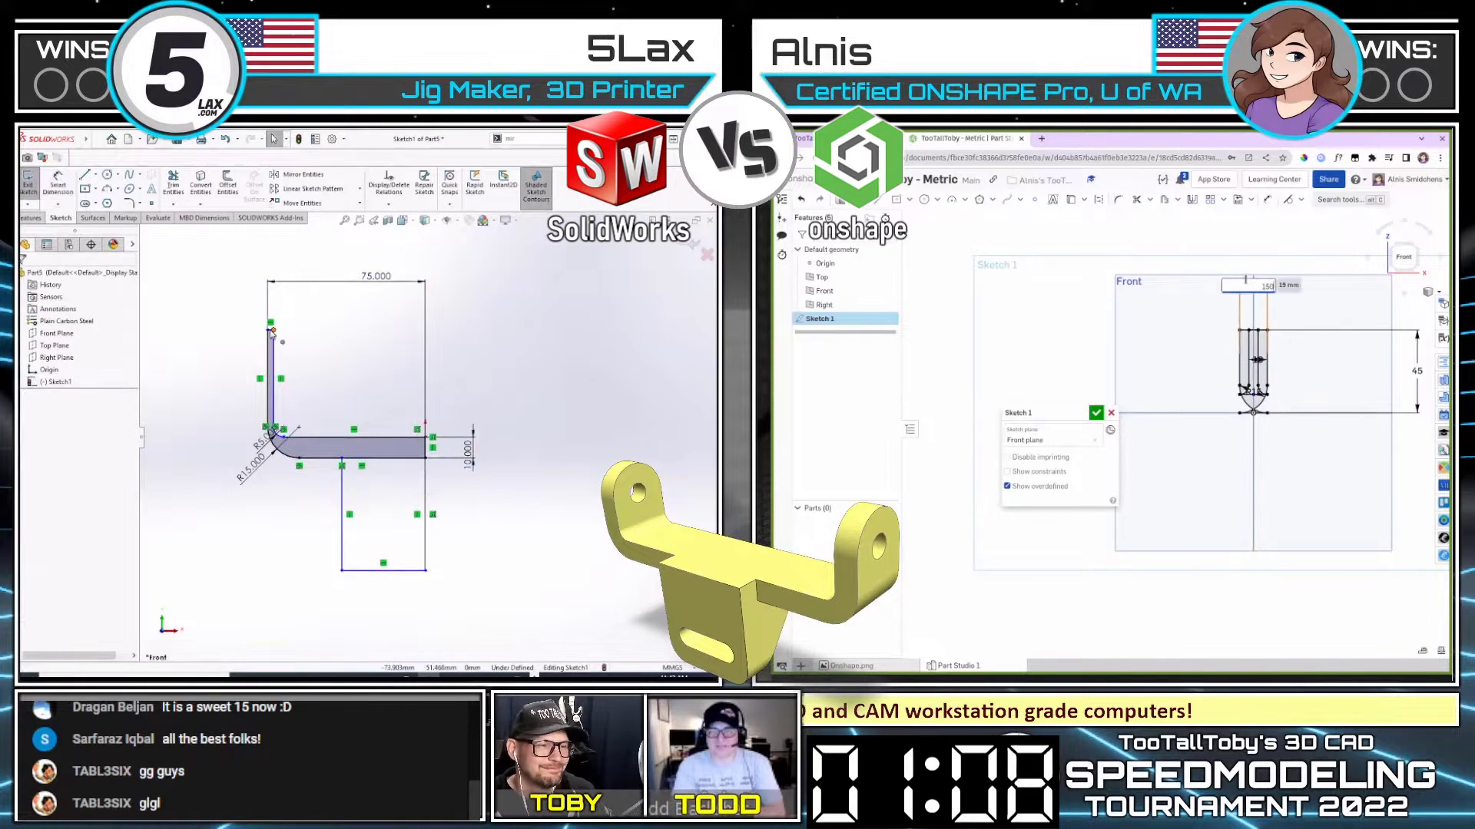
key(Return)
Step: Apply an equal-length relation to the L profile's two end lines in SolidWorks and begin extruding the U-shaped profile in Onshape
scroll(288, 339, down, 1)
scroll(292, 347, down, 4)
key(shift+e)
click(292, 352)
right_drag(1296, 356, 1266, 361)
ctrl+click(299, 430)
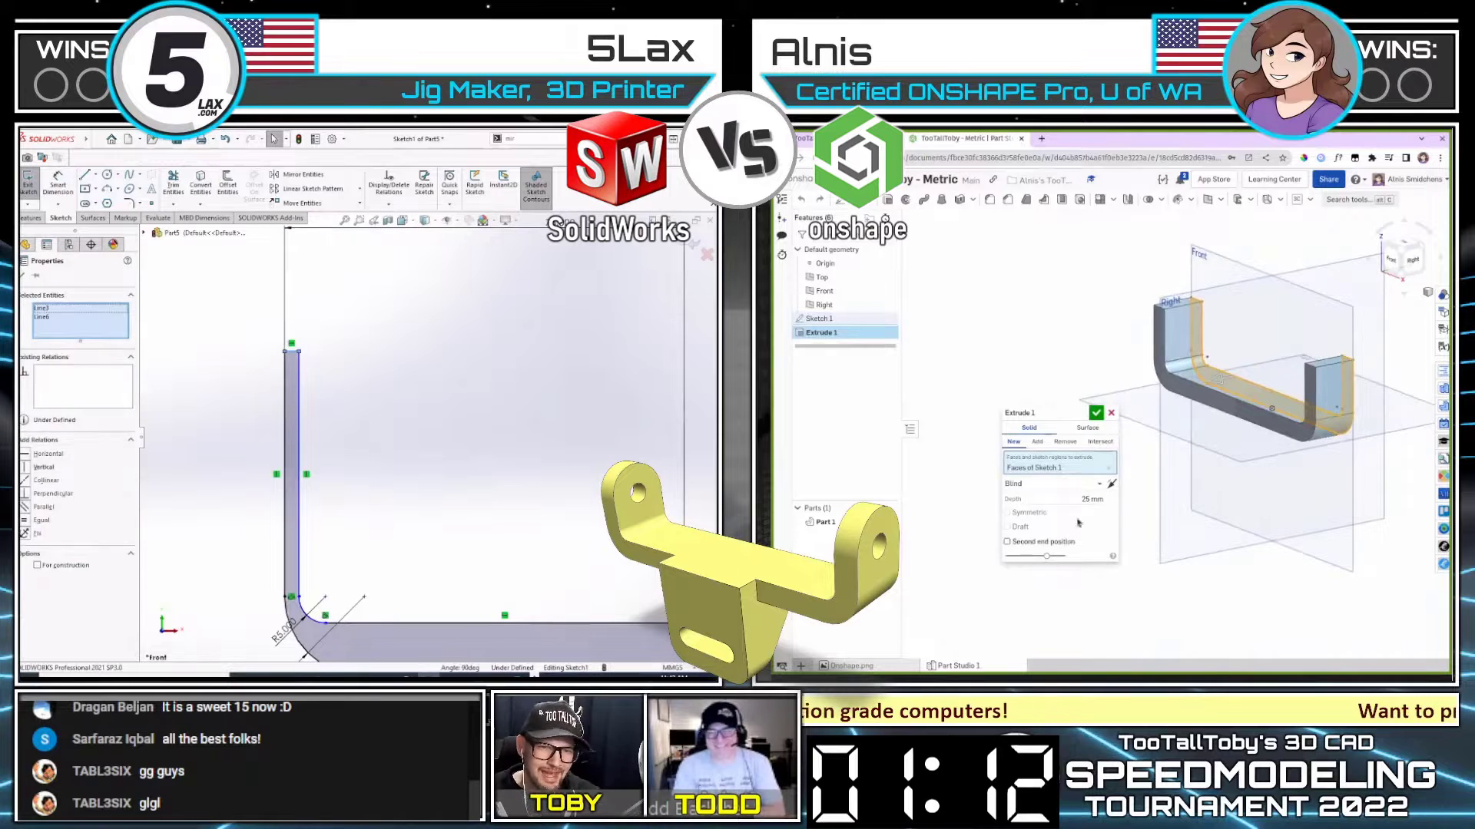
click(27, 521)
Step: Extrude the U-shaped Onshape profile 30 mm in the opposite direction
text(30)
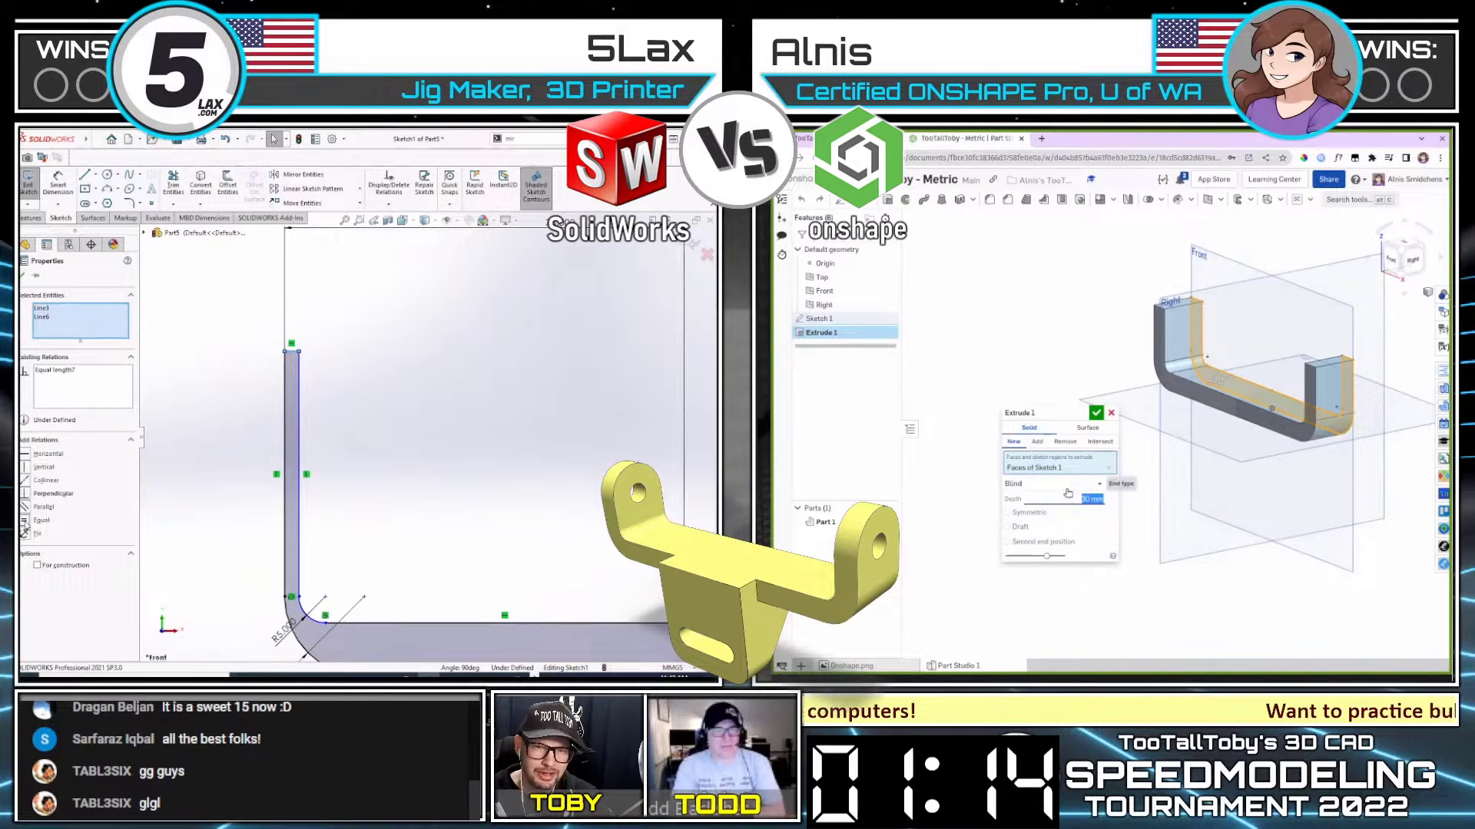
key(Return)
scroll(392, 386, up, 6)
scroll(556, 535, up, 1)
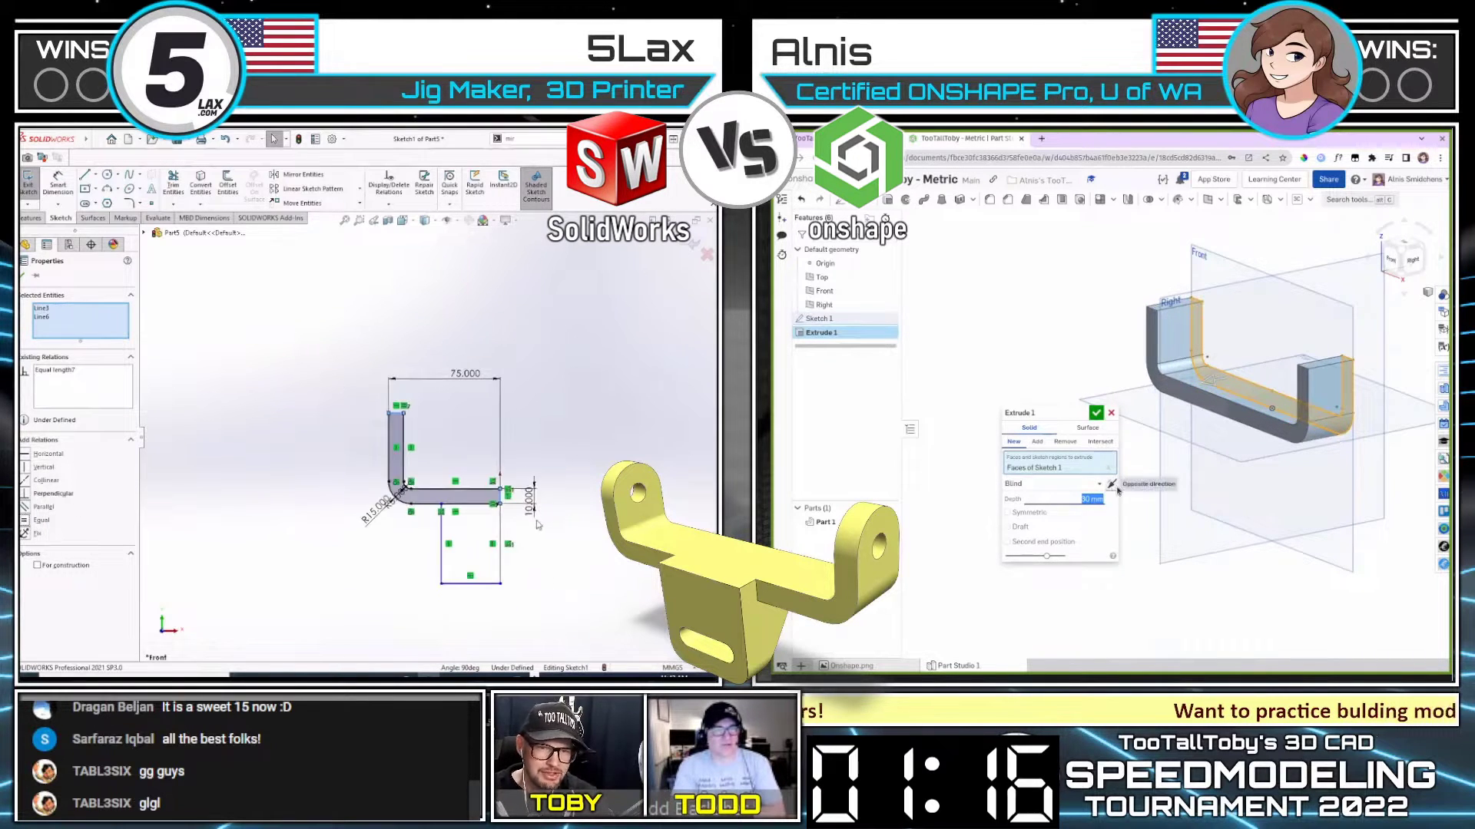
scroll(556, 536, down, 1)
click(1111, 485)
key(Escape)
click(1098, 415)
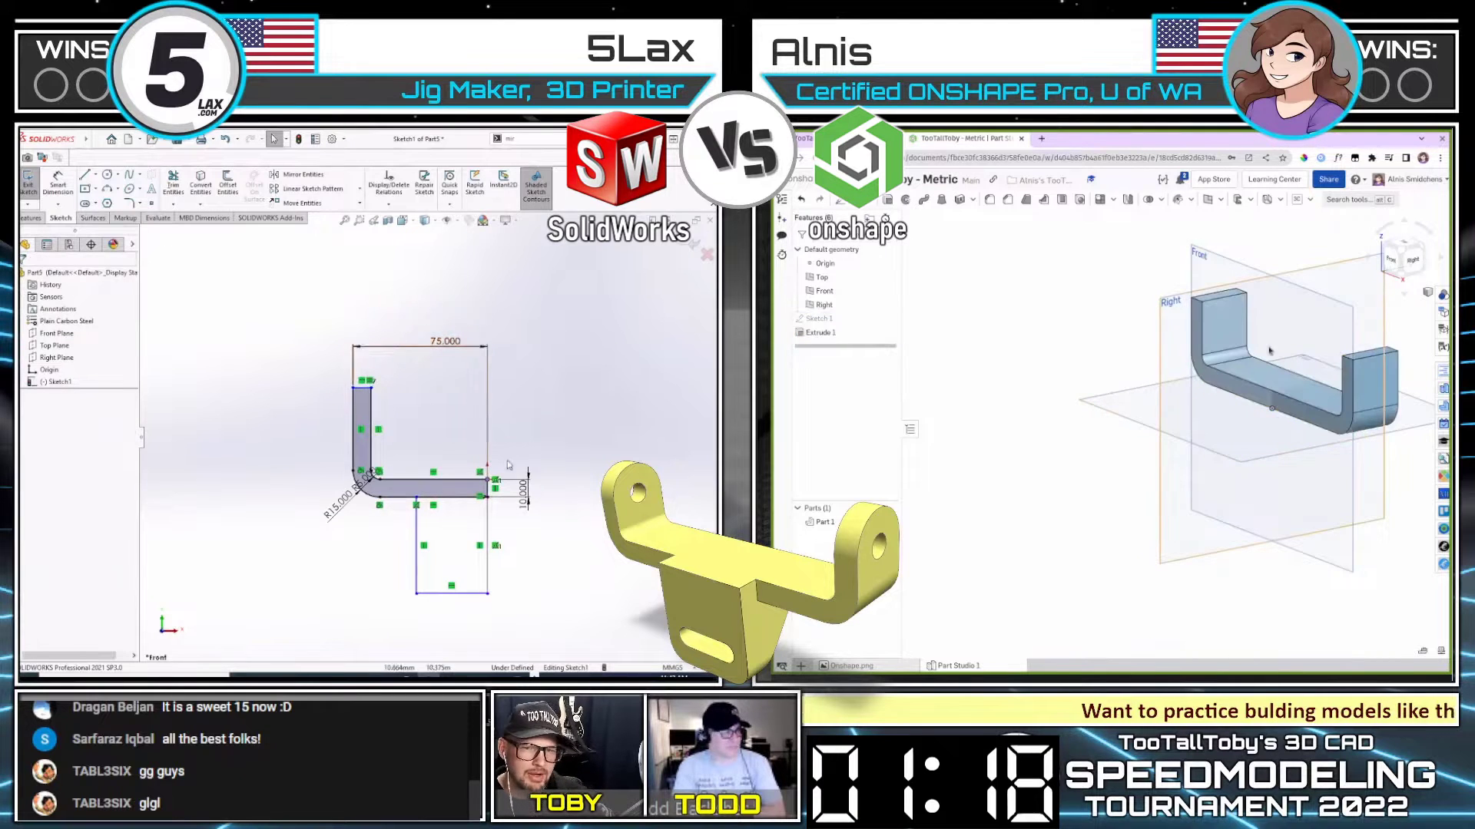
scroll(496, 507, up, 3)
middle_drag(1257, 332, 1195, 358)
key(shift+f)
scroll(496, 507, down, 4)
click(1112, 429)
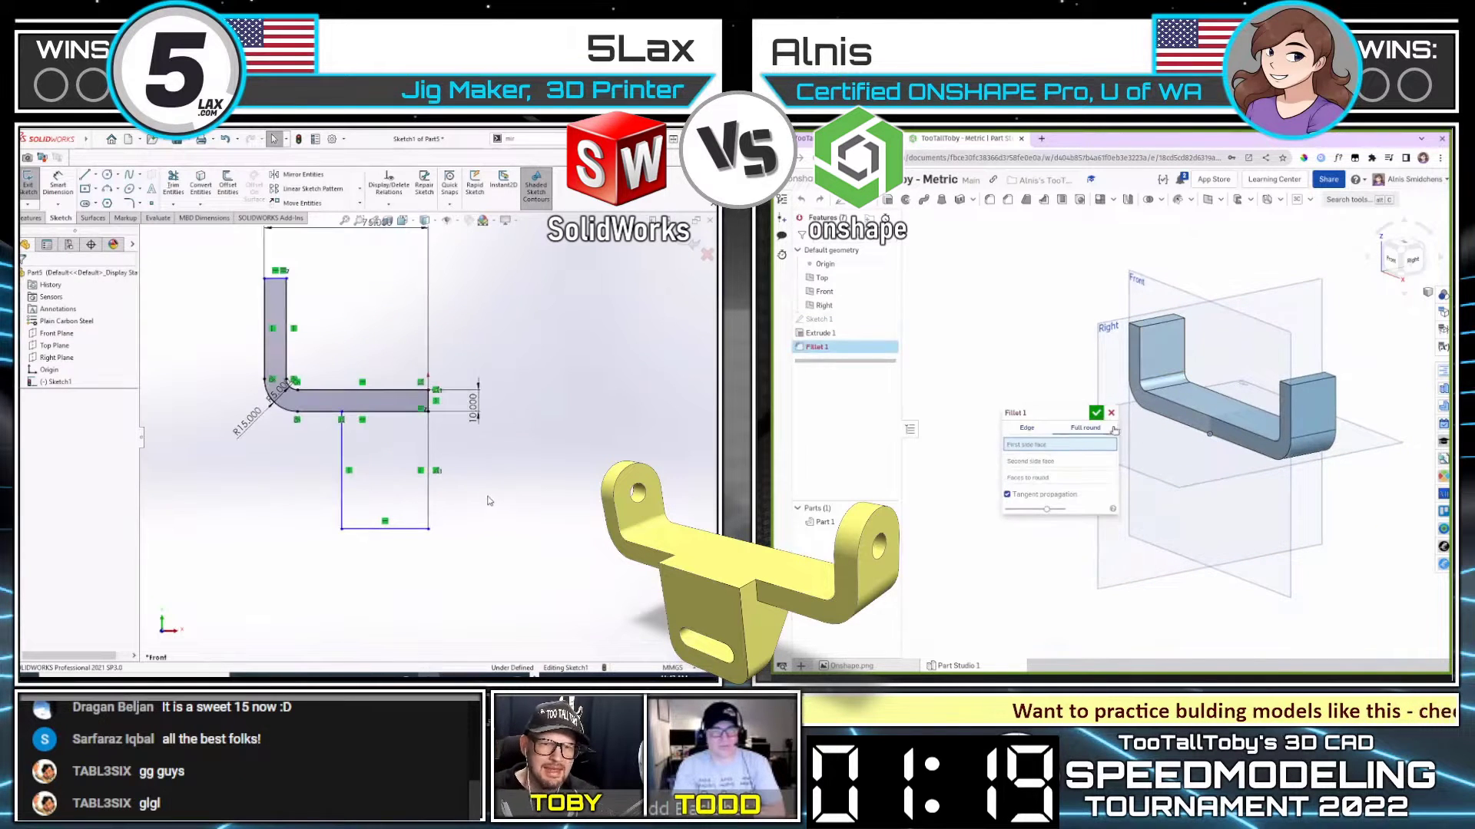
click(1310, 407)
key(Escape)
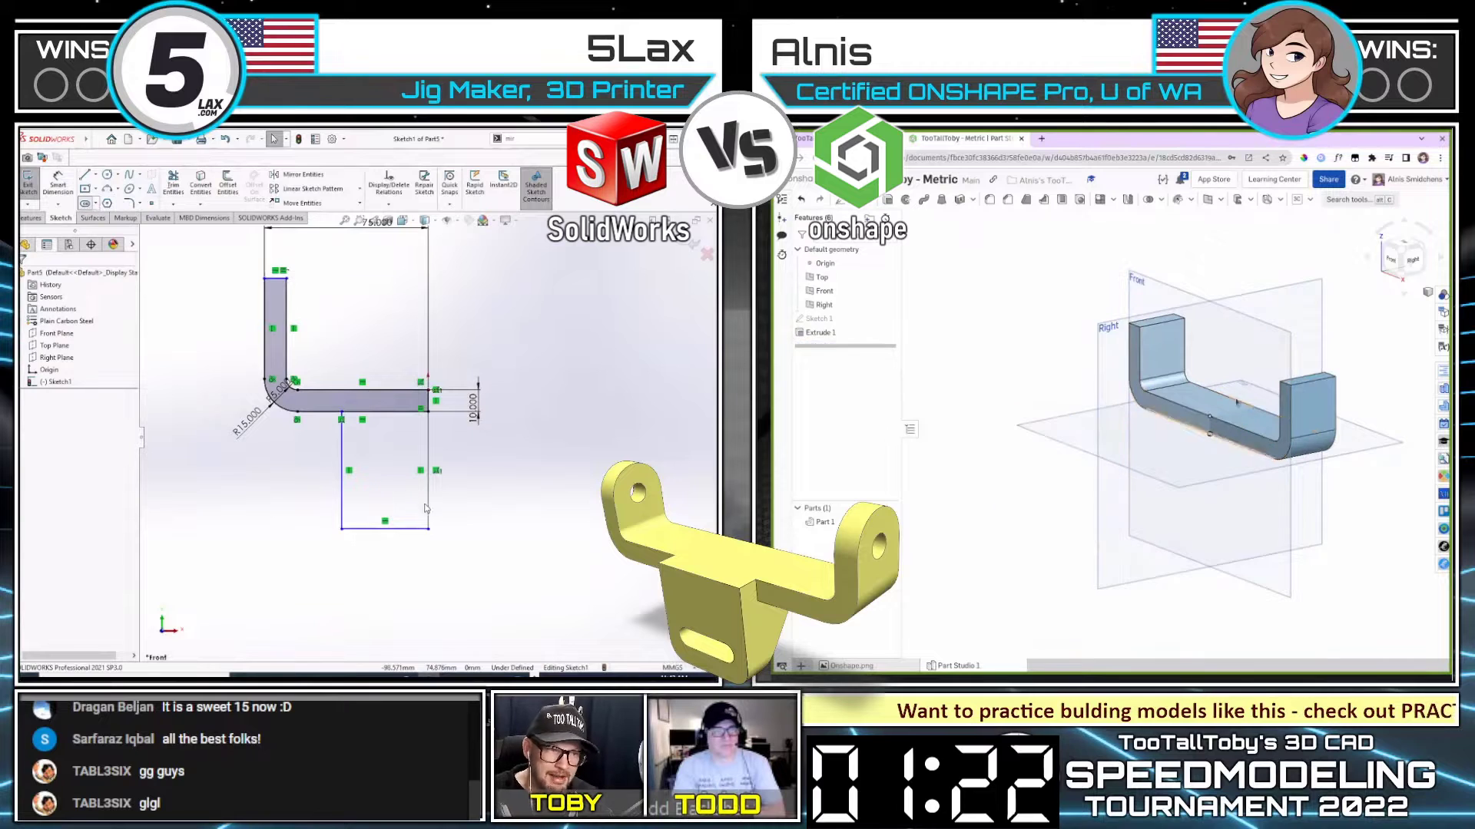
Step: Sketch a horizontal slot about 48 by 14 mm centred on the tab's centreline in SolidWorks and open an Onshape sketch on the upright leg's outer face
click(85, 204)
click(1318, 406)
key(shift+s)
click(428, 497)
click(375, 497)
key(n)
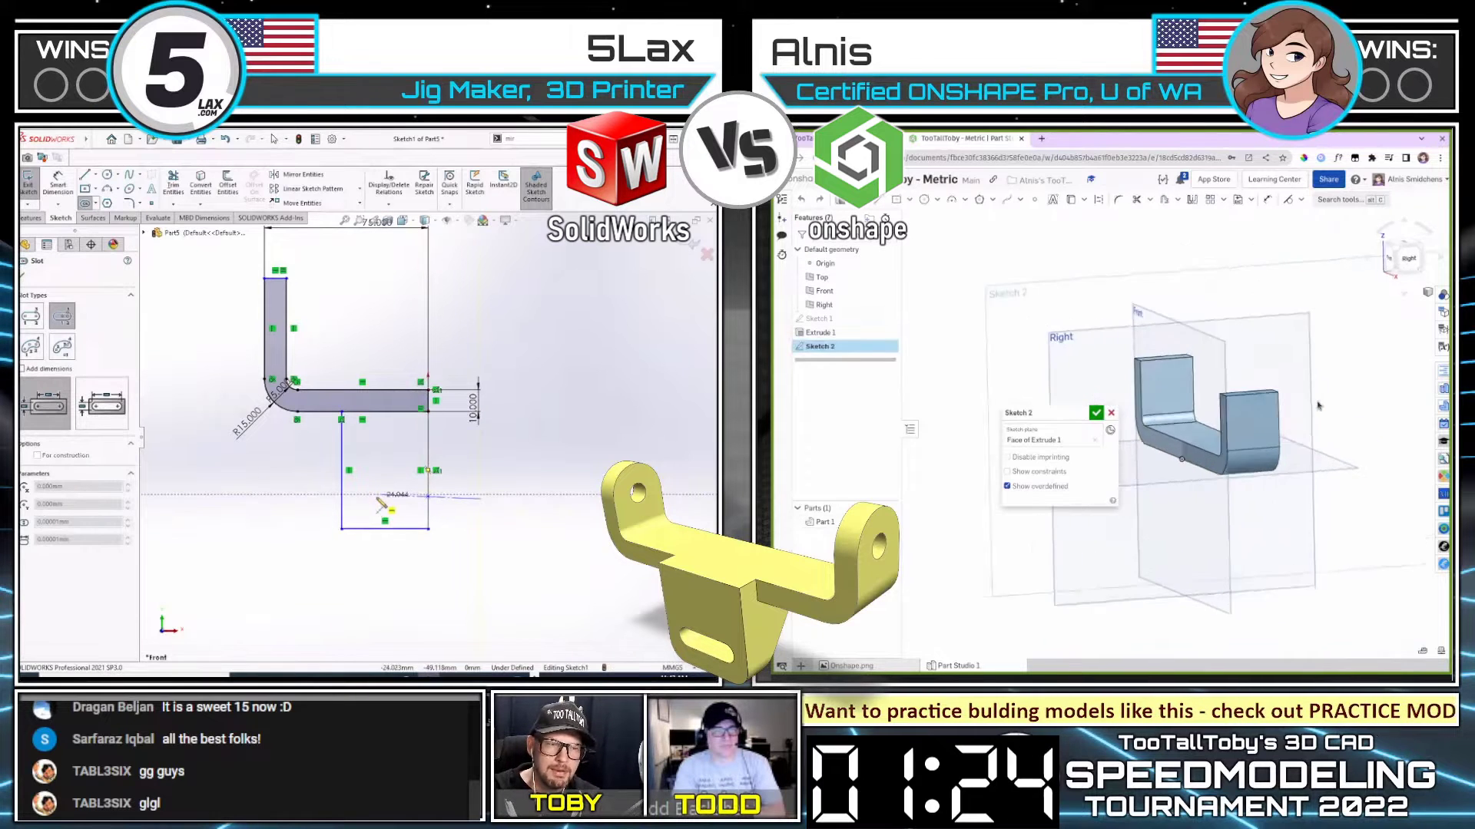
click(481, 497)
key(c)
click(427, 513)
key(Escape)
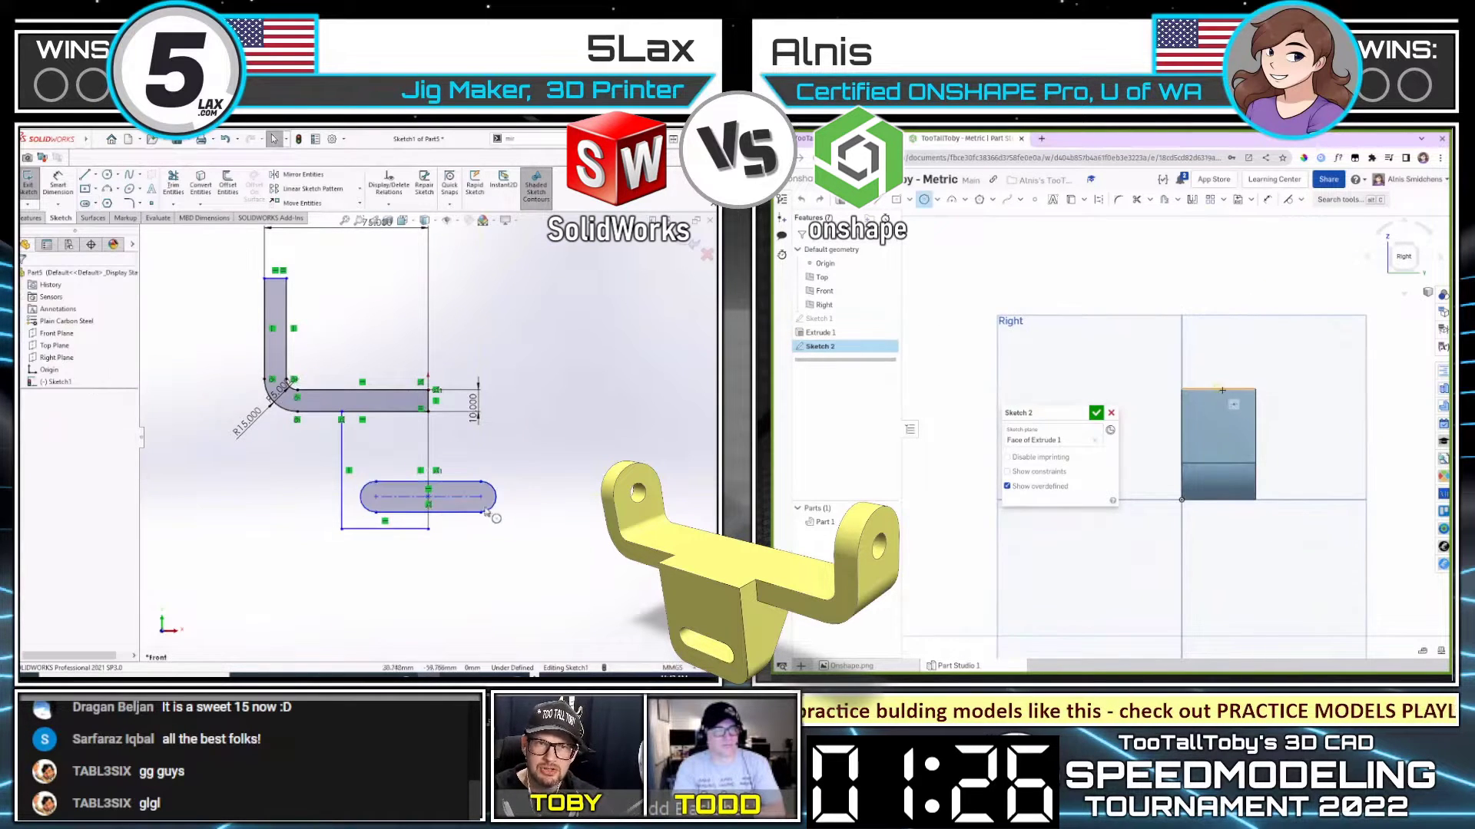
Step: In Onshape, draw a 30 mm diameter circle on the leg's face reaching the midpoint of its upper edge
scroll(491, 510, up, 2)
scroll(487, 510, down, 2)
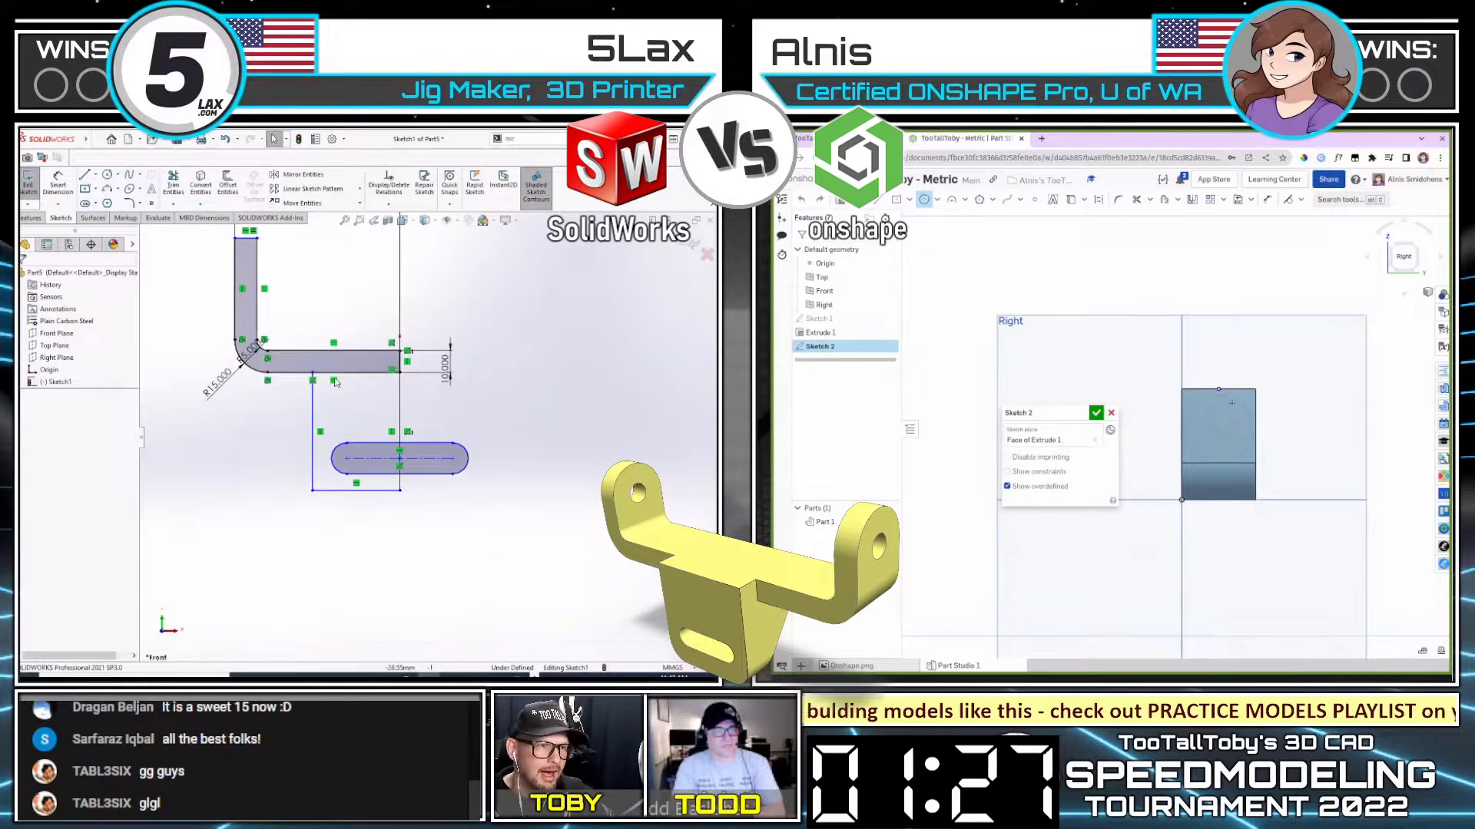
click(57, 185)
click(1218, 430)
click(1218, 389)
click(423, 474)
text(30)
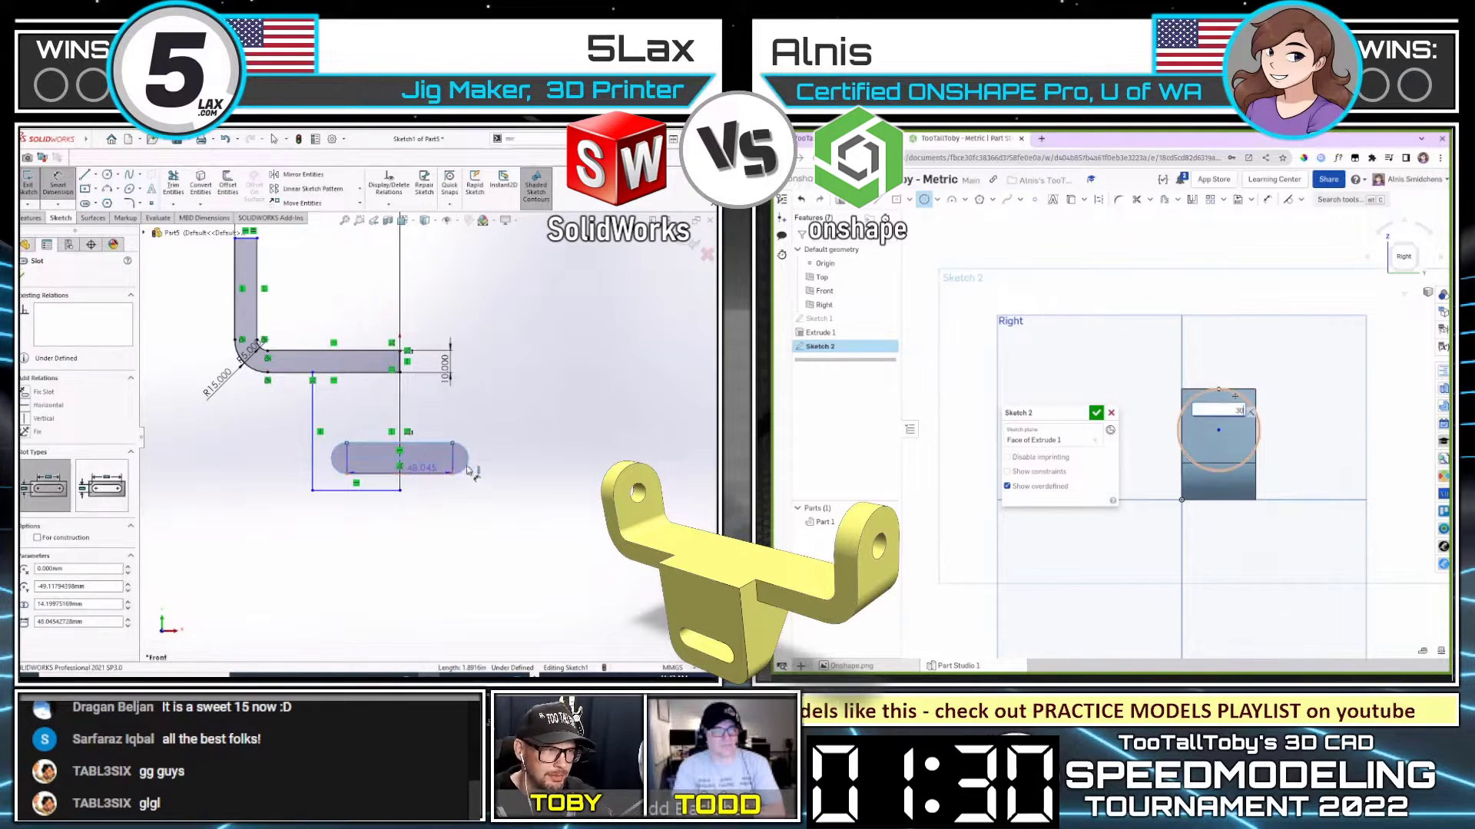
click(432, 443)
key(Return)
Step: Set the SolidWorks slot's width to 10 mm
scroll(1235, 396, up, 2)
click(494, 473)
text(10)
key(Return)
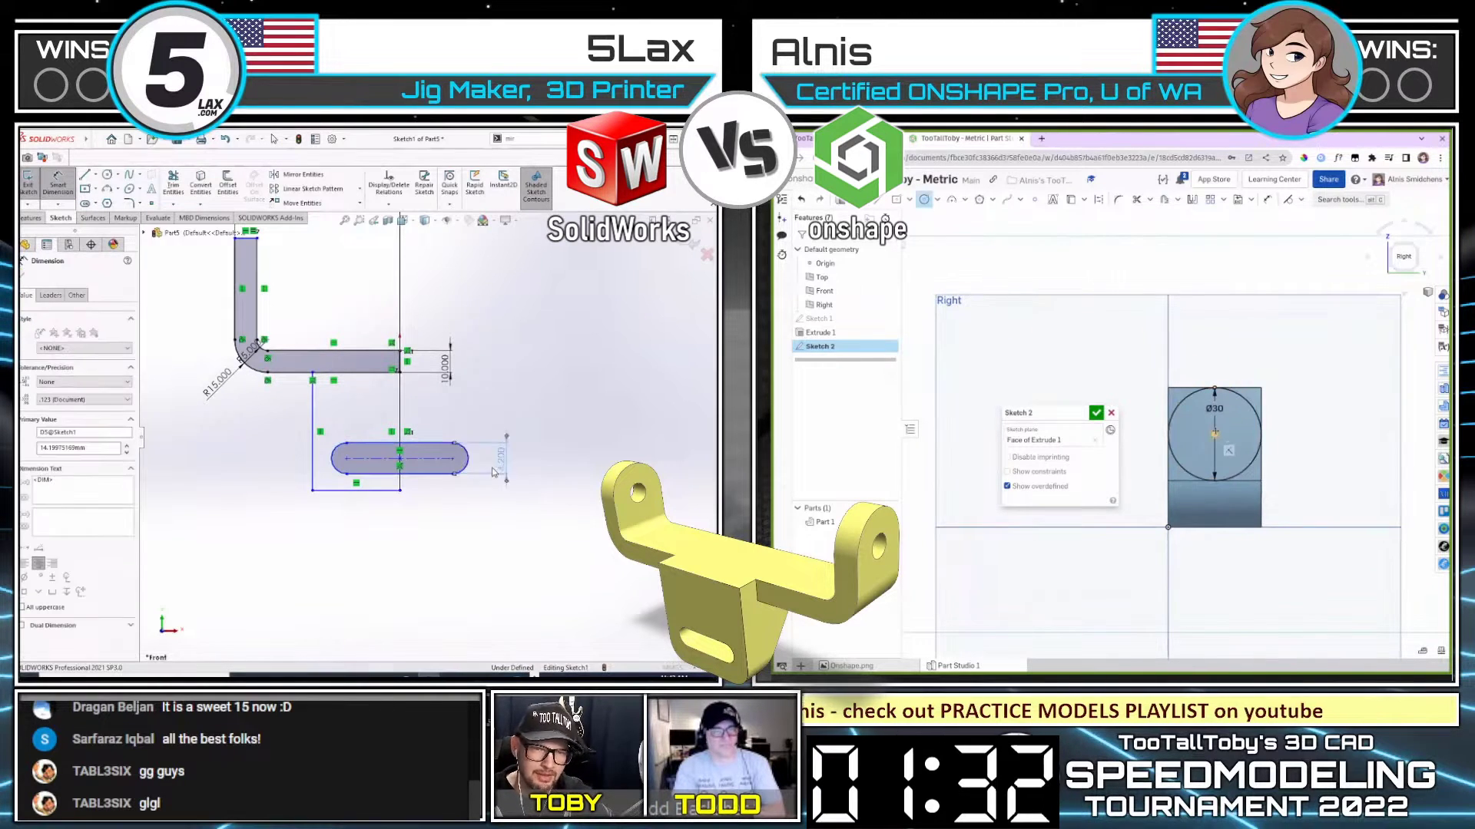
Step: Draw a concentric 10 mm diameter circle on the Onshape leg's face and set the SolidWorks slot's centre-to-centre length to 25 mm
click(1214, 433)
scroll(1238, 444, up, 1)
click(382, 455)
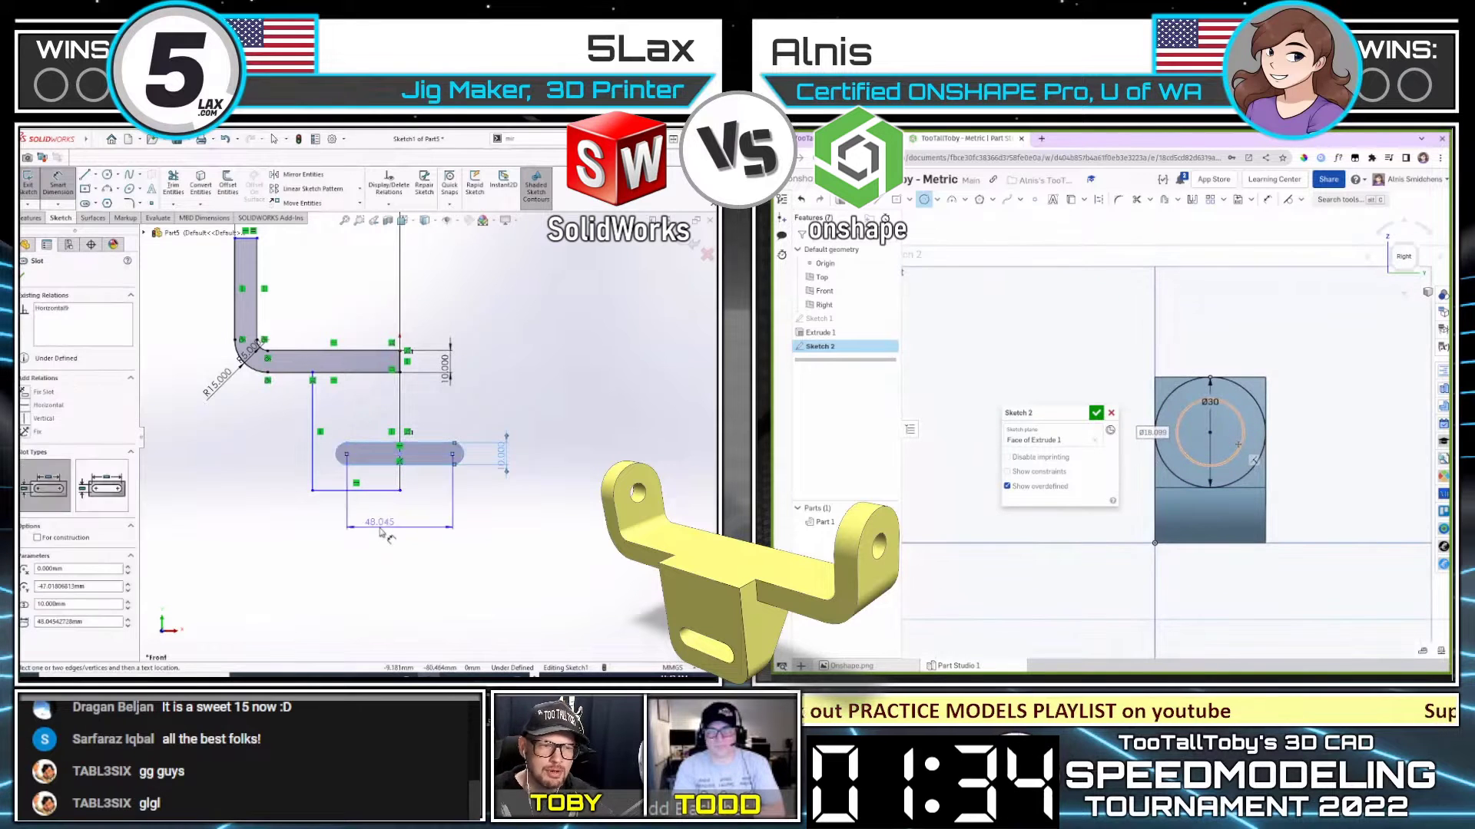
click(371, 527)
text(2510)
key(Return)
key(Return)
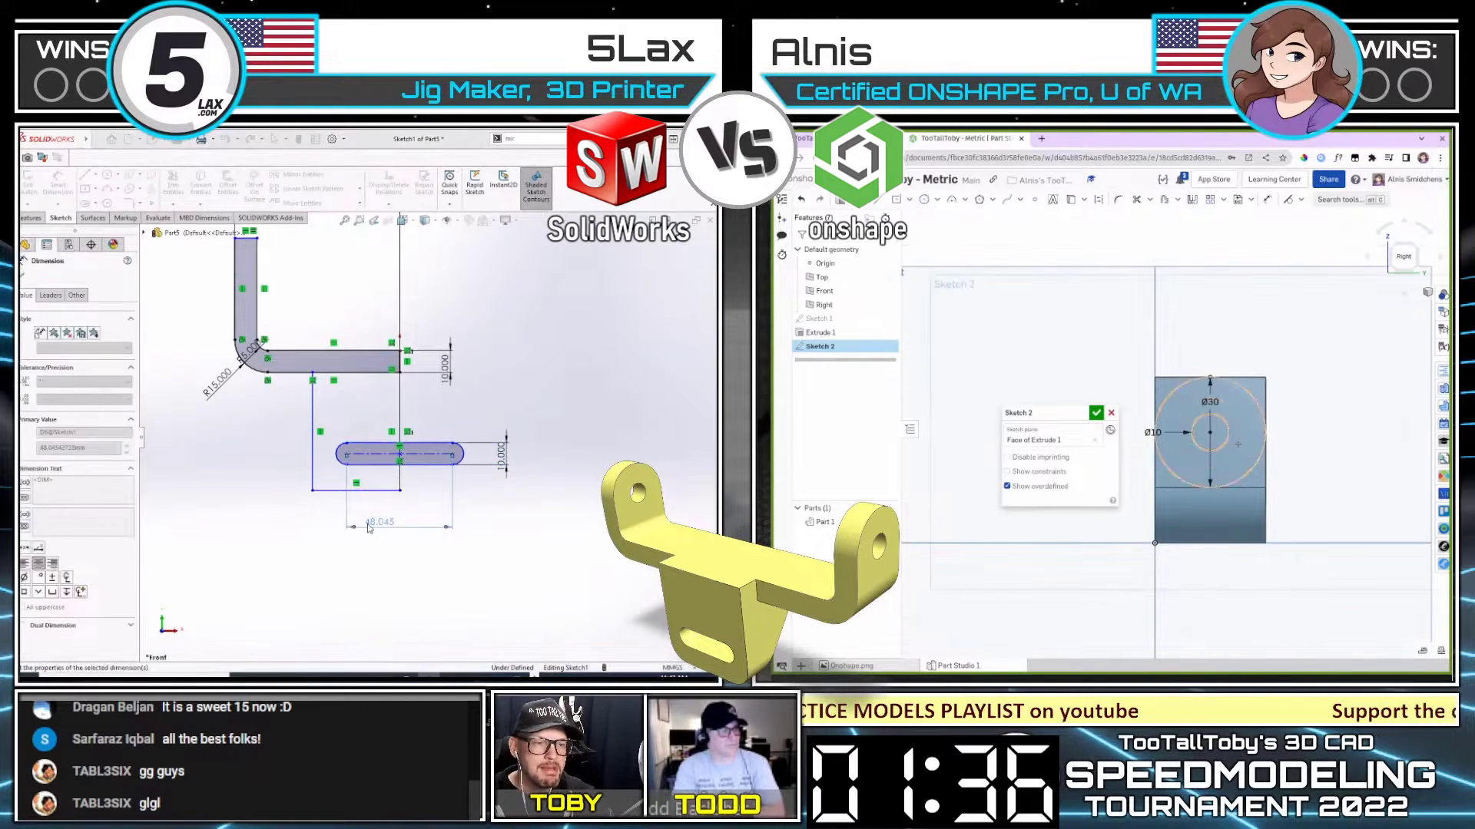
Step: Set the SolidWorks tab's height to 40 mm and, in Onshape, cut the hole and the leg's corners outside the circle through all
click(1260, 383)
click(347, 374)
click(1160, 384)
click(345, 490)
key(shift+e)
right_drag(1229, 405, 1279, 438)
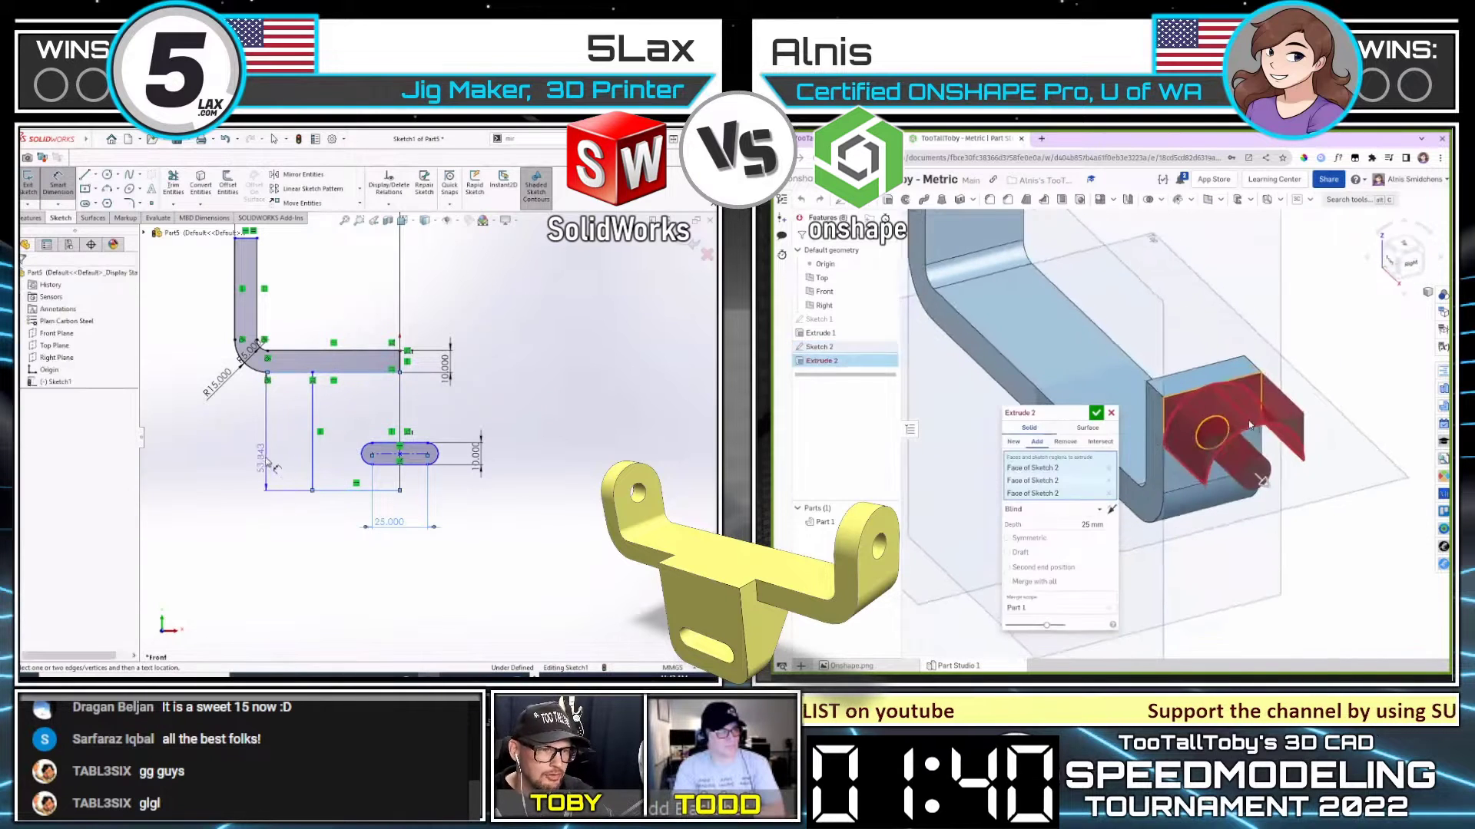
click(261, 459)
click(1065, 442)
key(Return)
click(1054, 510)
text(40)
key(Return)
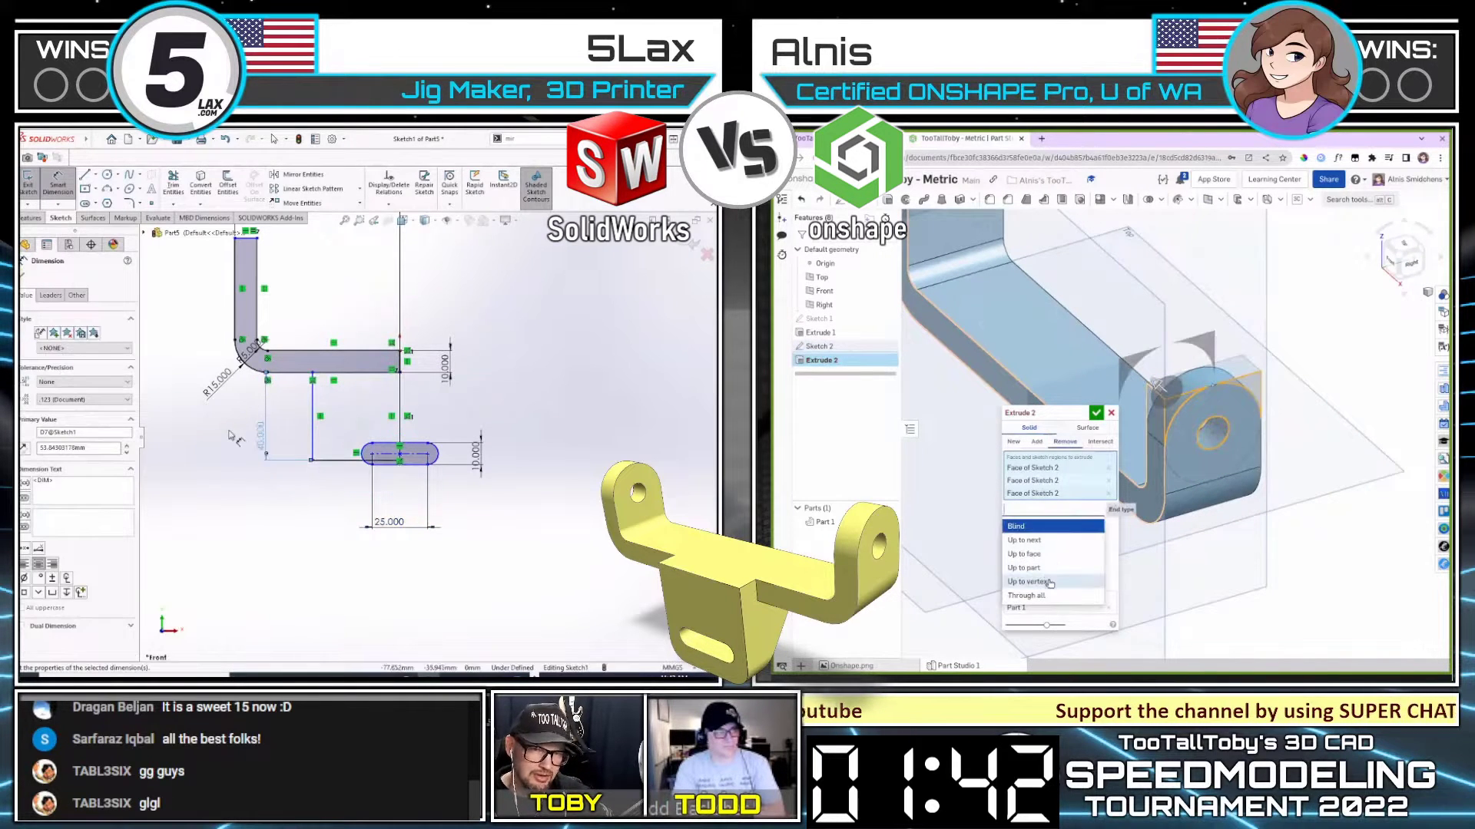
click(1046, 598)
click(1096, 413)
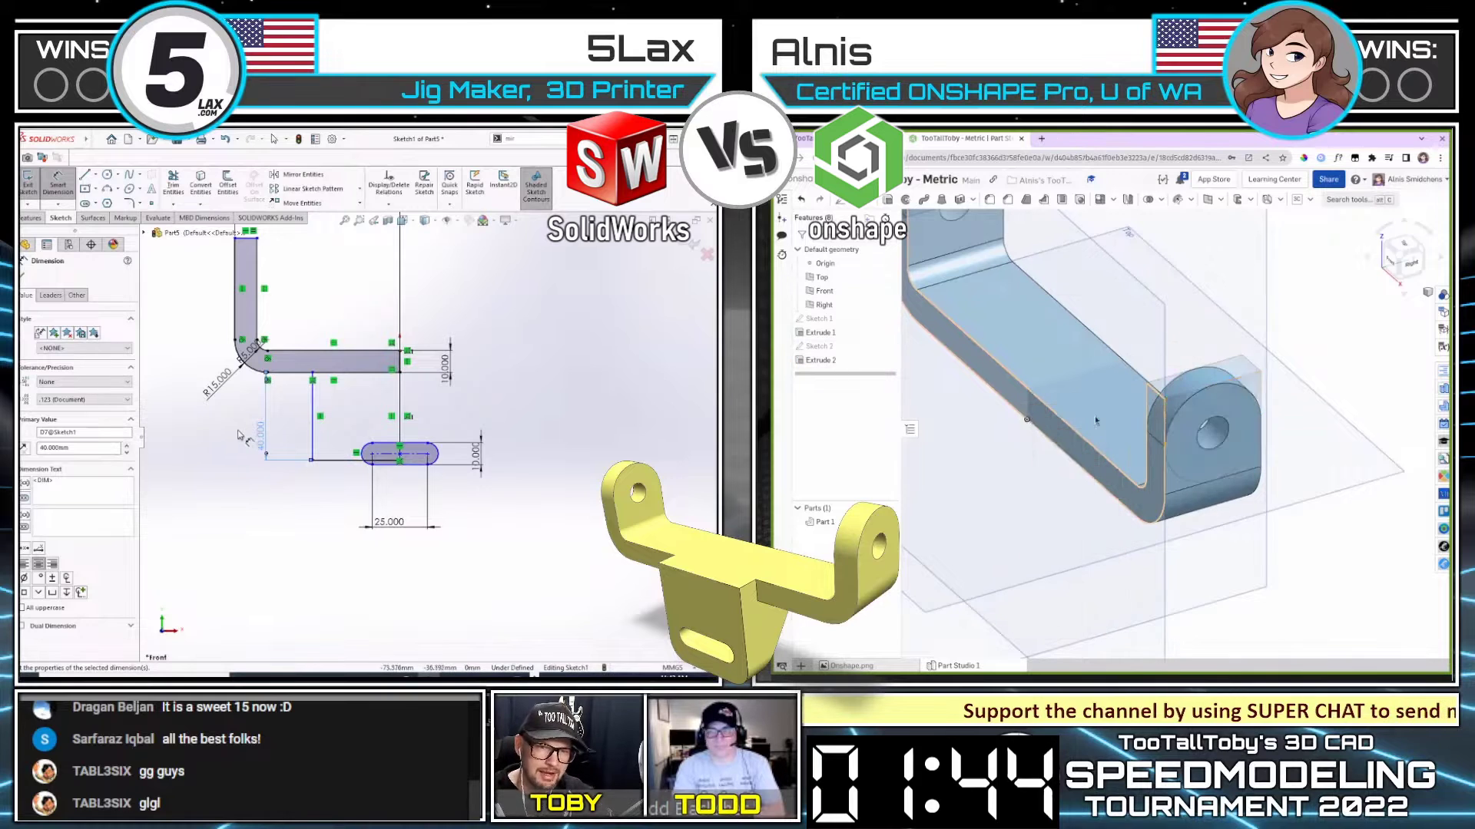
Step: Narrow the tab in the SolidWorks sketch by moving its lower outer corner toward the centreline
scroll(1117, 416, down, 3)
right_drag(1120, 425, 1238, 426)
scroll(367, 412, up, 2)
scroll(407, 437, down, 2)
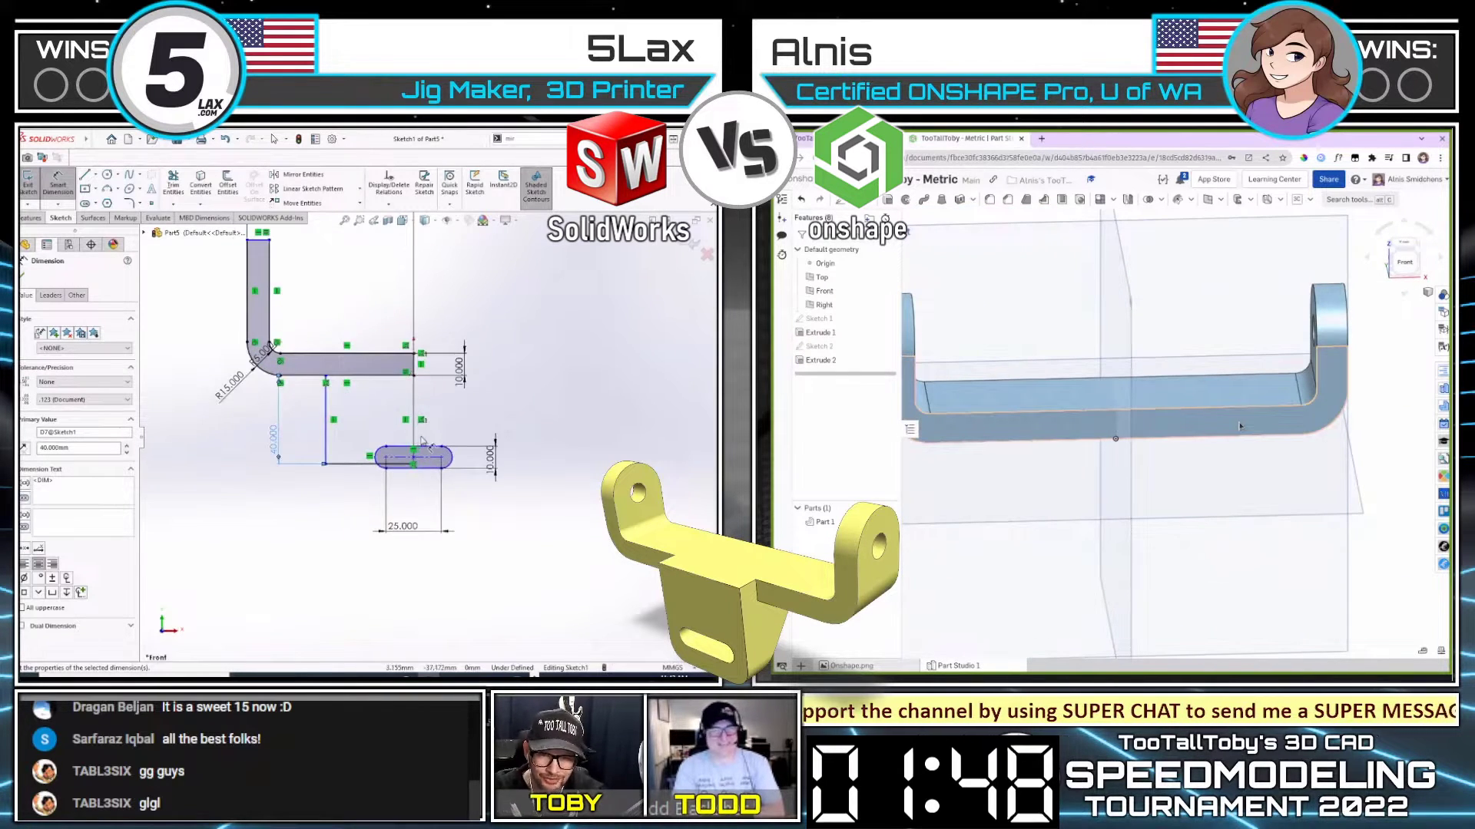
key(Escape)
drag(325, 464, 340, 517)
Step: Sketch a centre rectangle about 44 by 54 mm on the Onshape bracket's front face, and move the SolidWorks slot up within the tab
click(1260, 421)
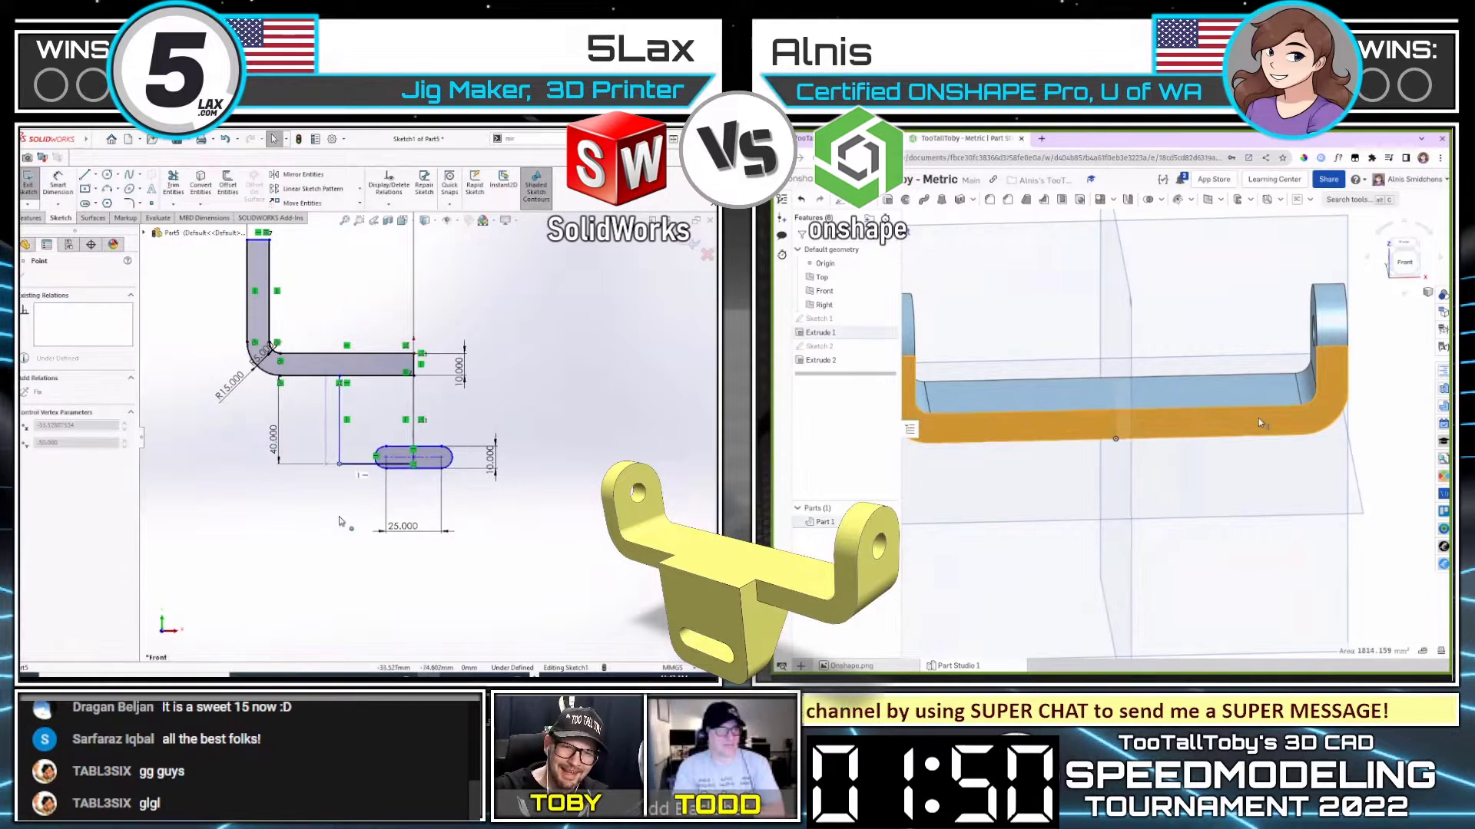
key(shift+s)
key(n)
middle_drag(1231, 384, 1261, 353)
key(g)
drag(452, 457, 452, 423)
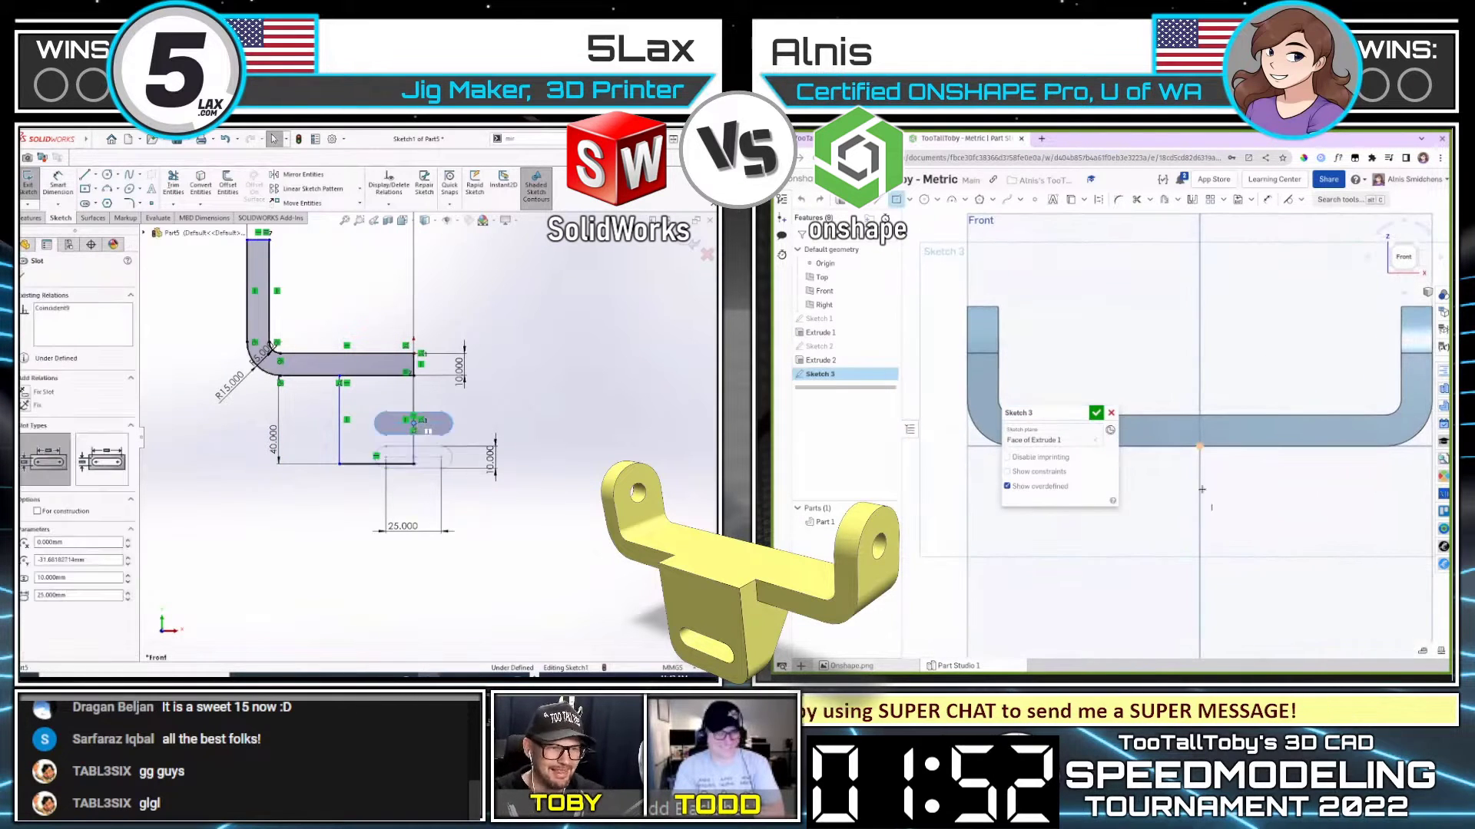
click(494, 464)
scroll(493, 465, up, 2)
scroll(493, 391, down, 1)
click(1200, 499)
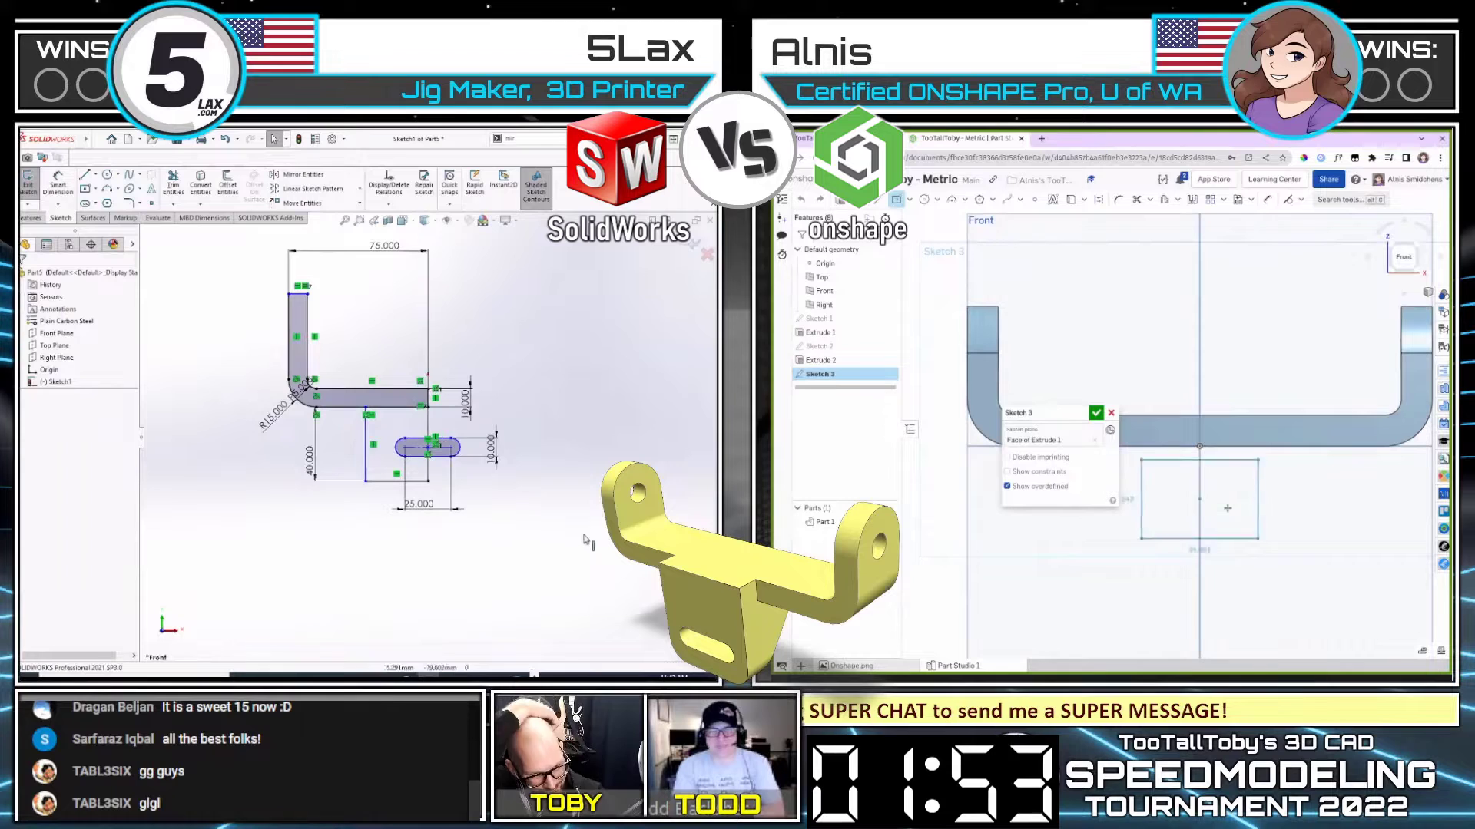
click(1268, 417)
Step: Set the Onshape tab's height below the bracket to 40 mm and the SolidWorks slot's centreline 25 mm below the bracket's underside
key(d)
middle_drag(1245, 466, 1310, 430)
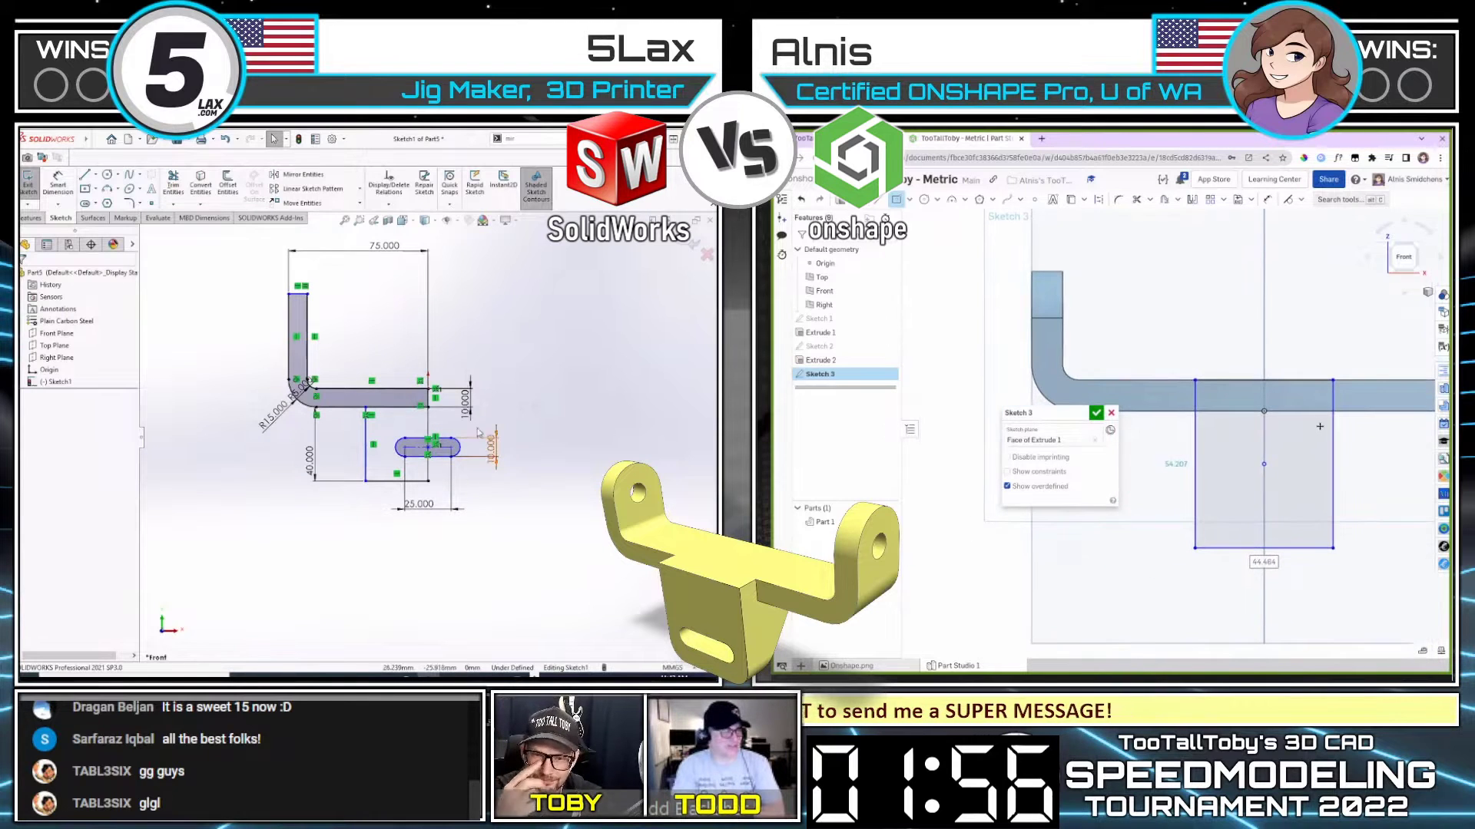
click(1307, 382)
click(59, 185)
click(1306, 548)
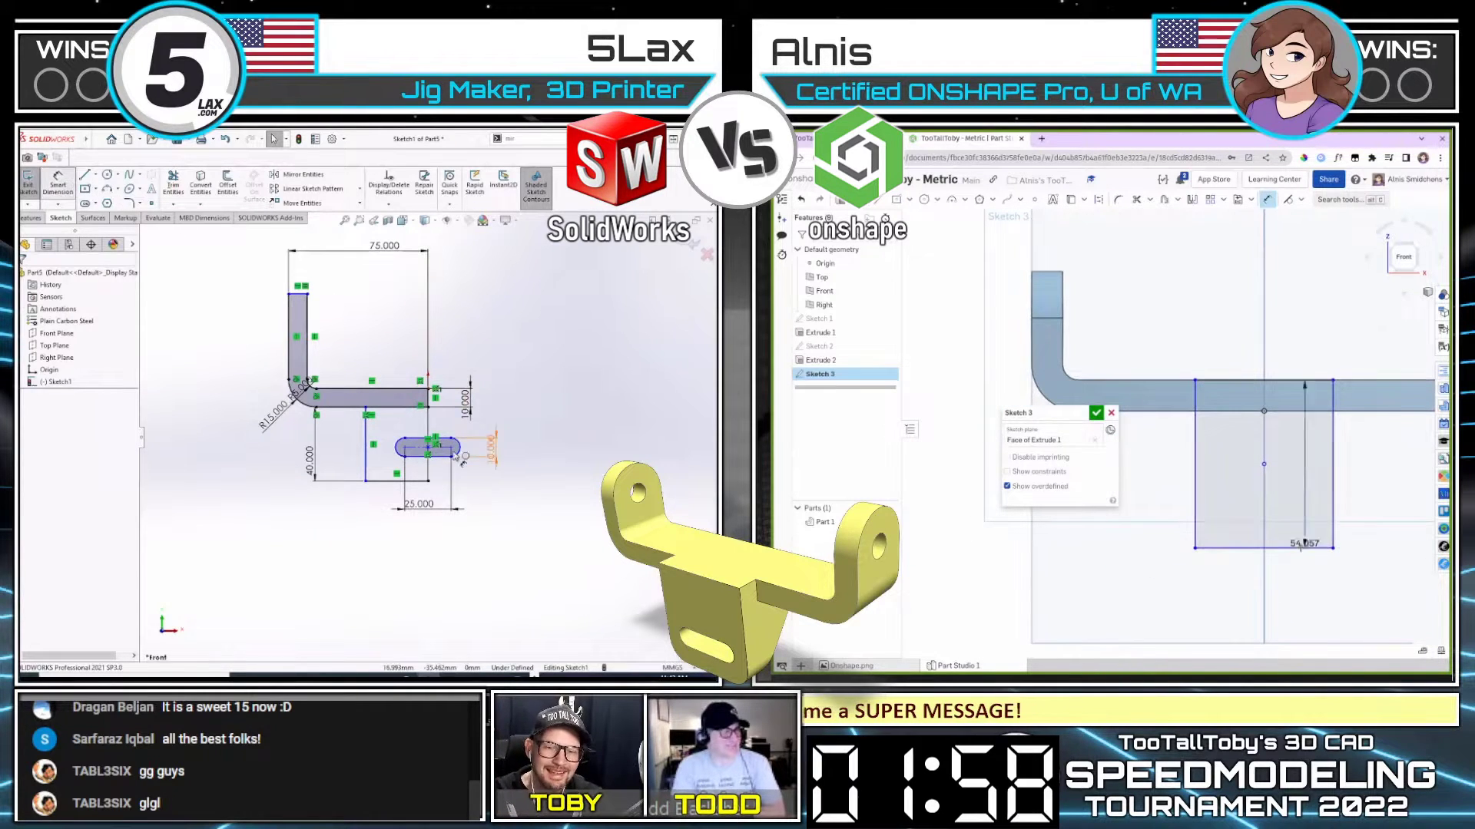
click(417, 450)
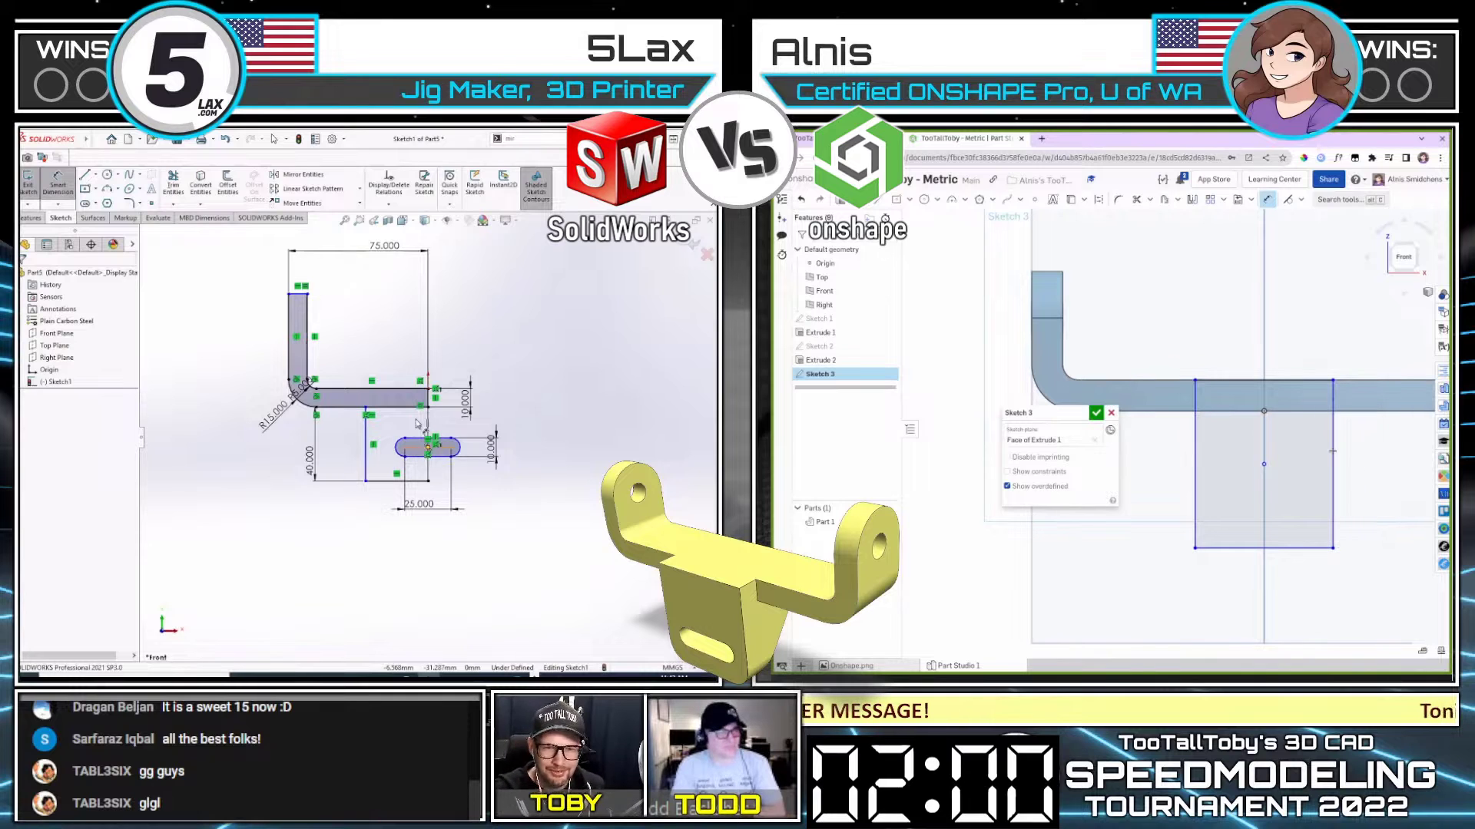
click(411, 407)
key(d)
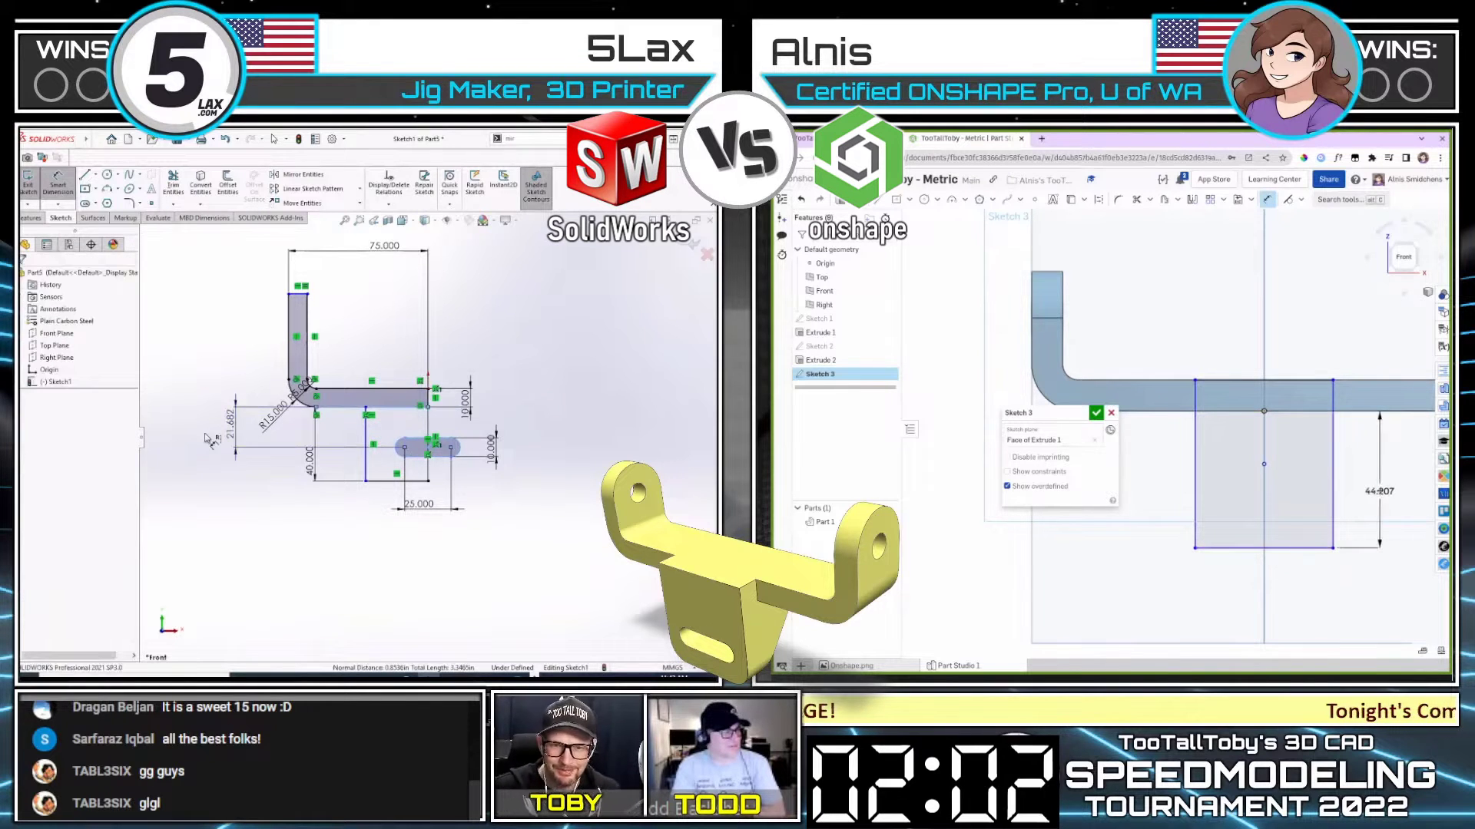
click(234, 427)
click(1379, 492)
text(25)
key(Return)
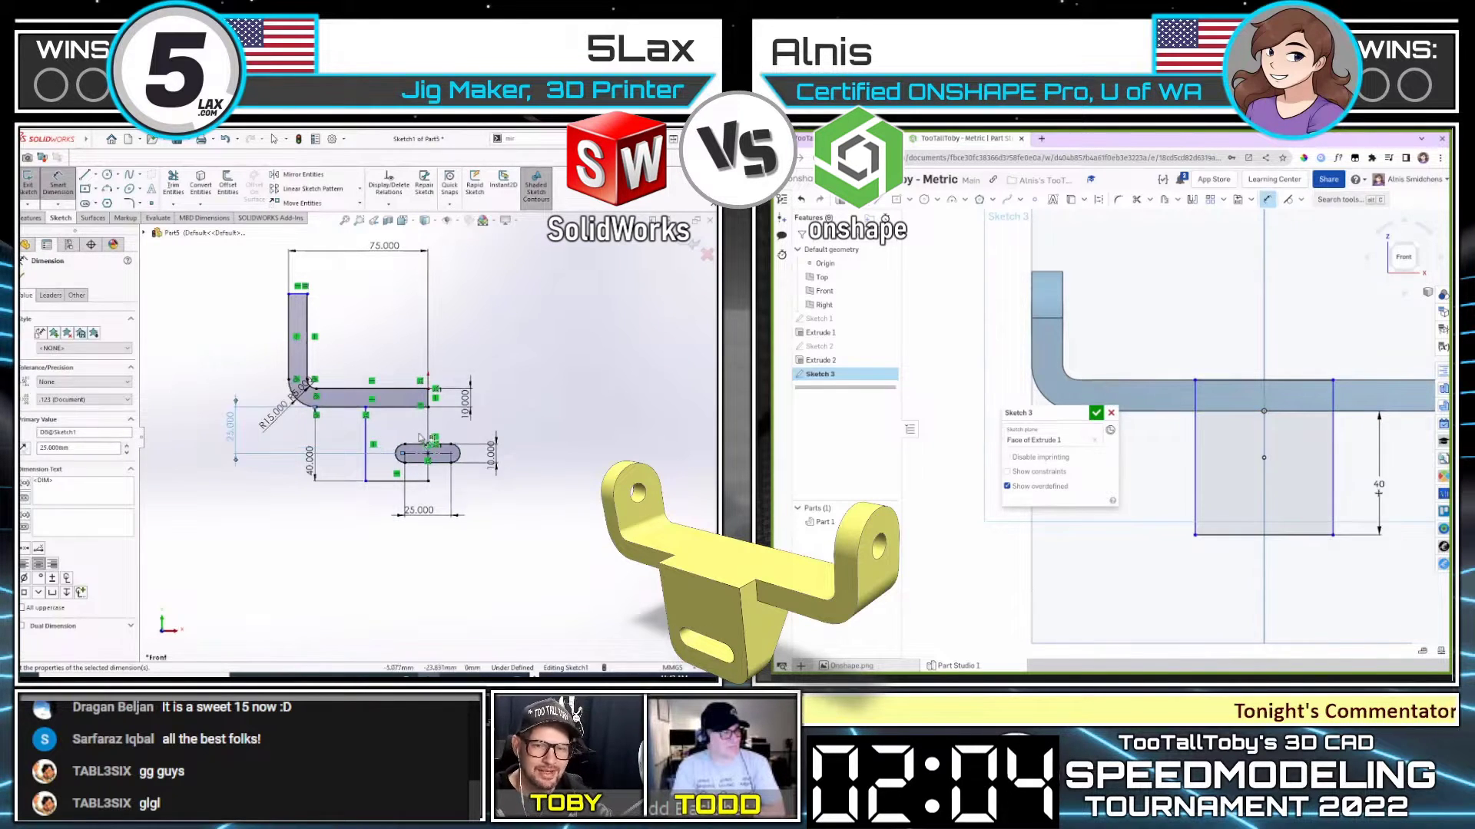
text(40)
key(Return)
Step: Set the Onshape tab's width to 50 mm and the SolidWorks tab's half-width from the centreline to 25 mm
click(1306, 509)
click(1287, 542)
text(50)
click(366, 442)
key(Return)
click(429, 443)
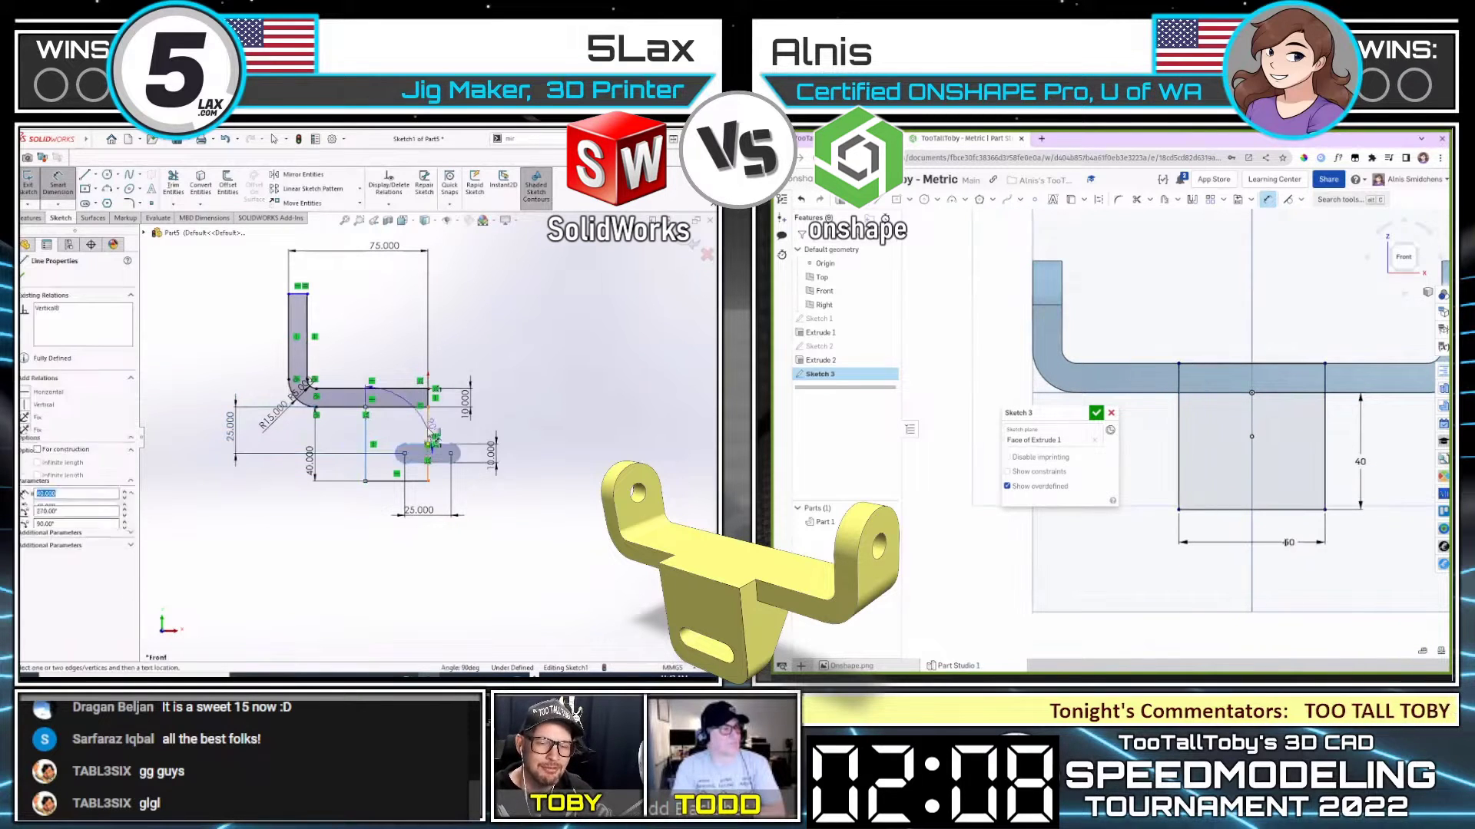
scroll(1210, 463, up, 4)
click(417, 557)
scroll(1210, 457, down, 2)
key(Escape)
text(25)
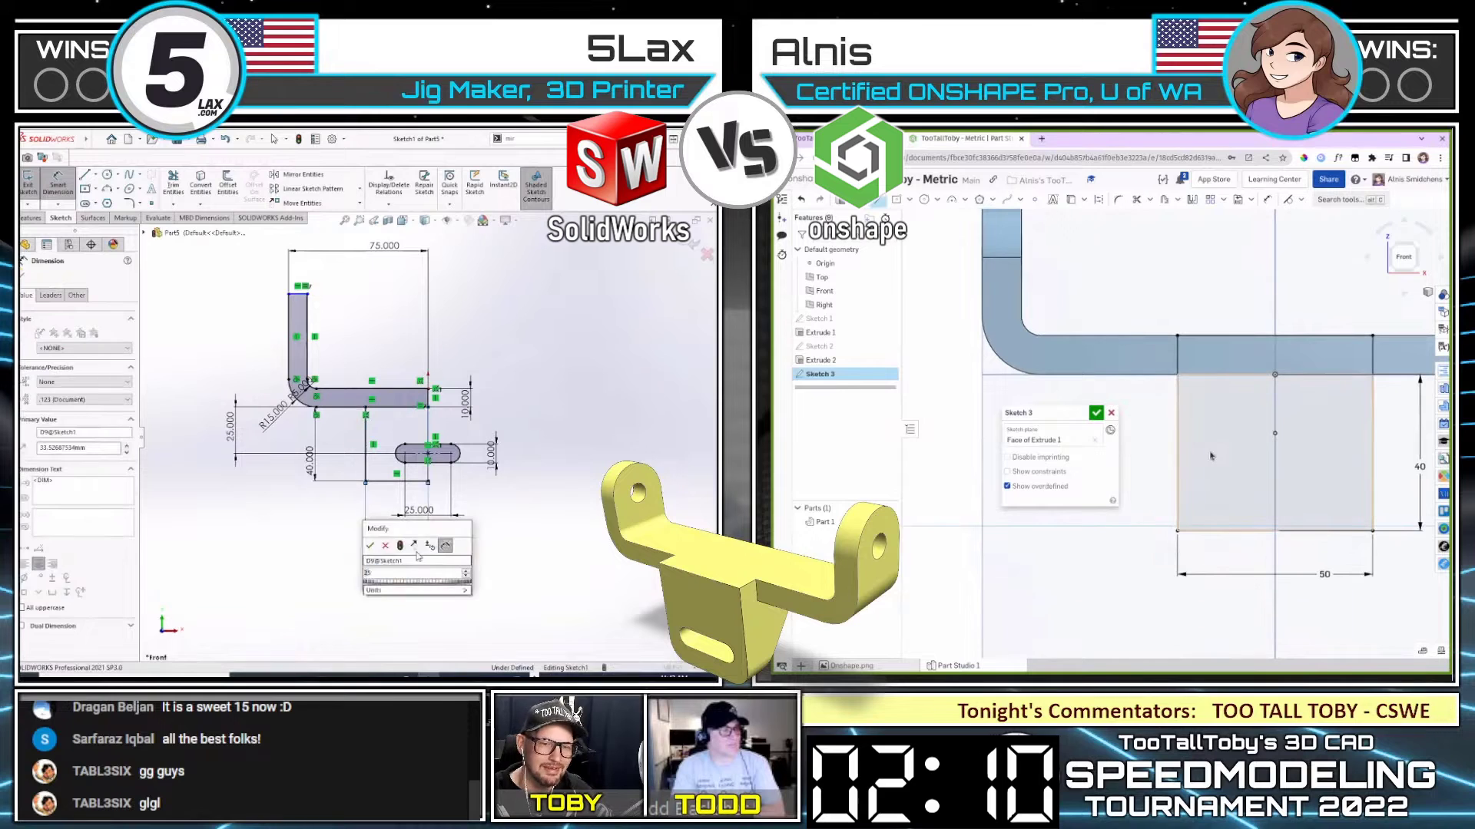
text(q)
key(Return)
Step: Draw a horizontal construction line about 29 mm long inside the Onshape tab and try to build a slot around it
click(1207, 466)
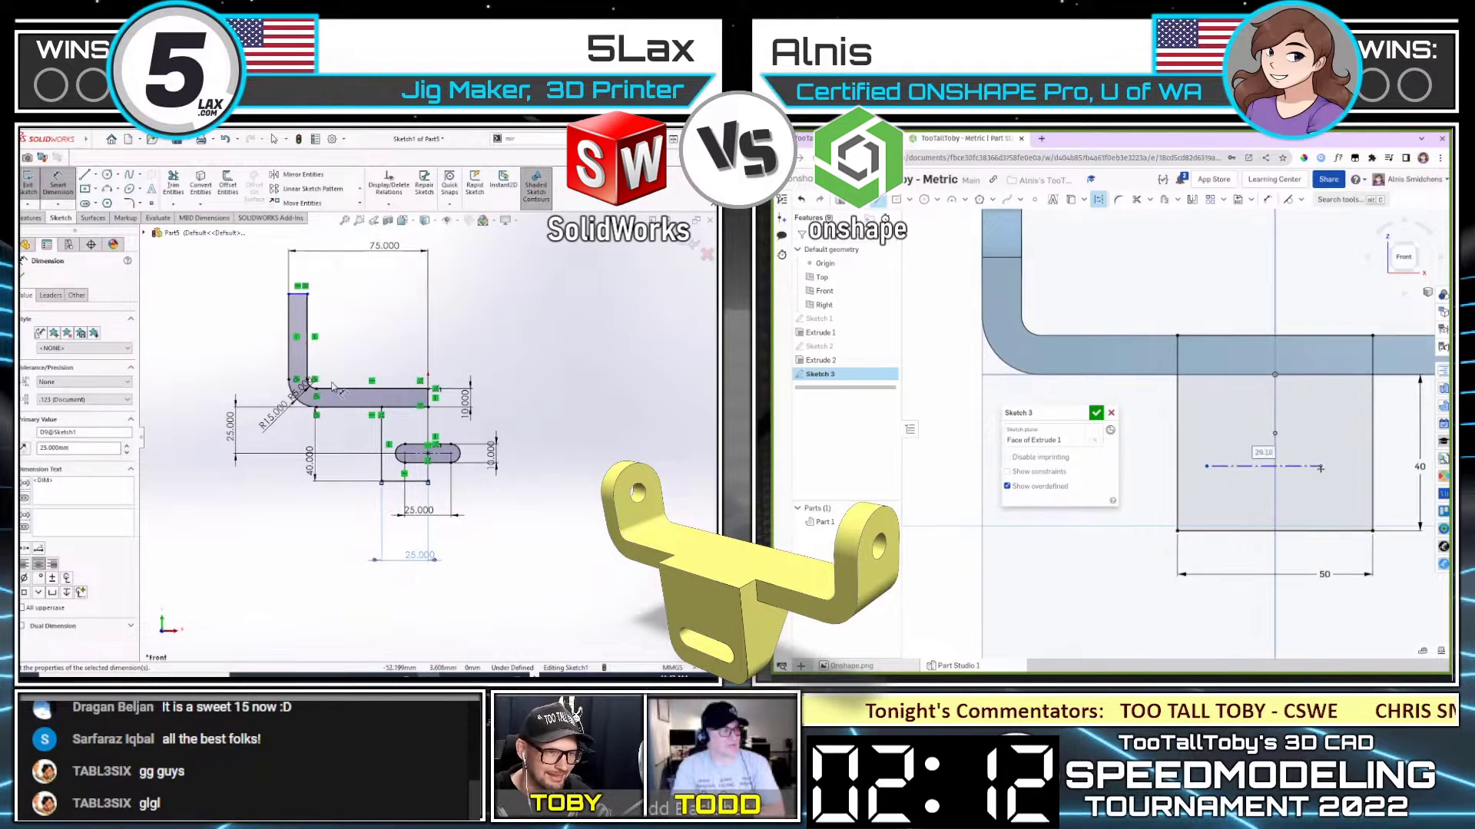
click(1320, 468)
key(Escape)
click(1177, 201)
click(1189, 237)
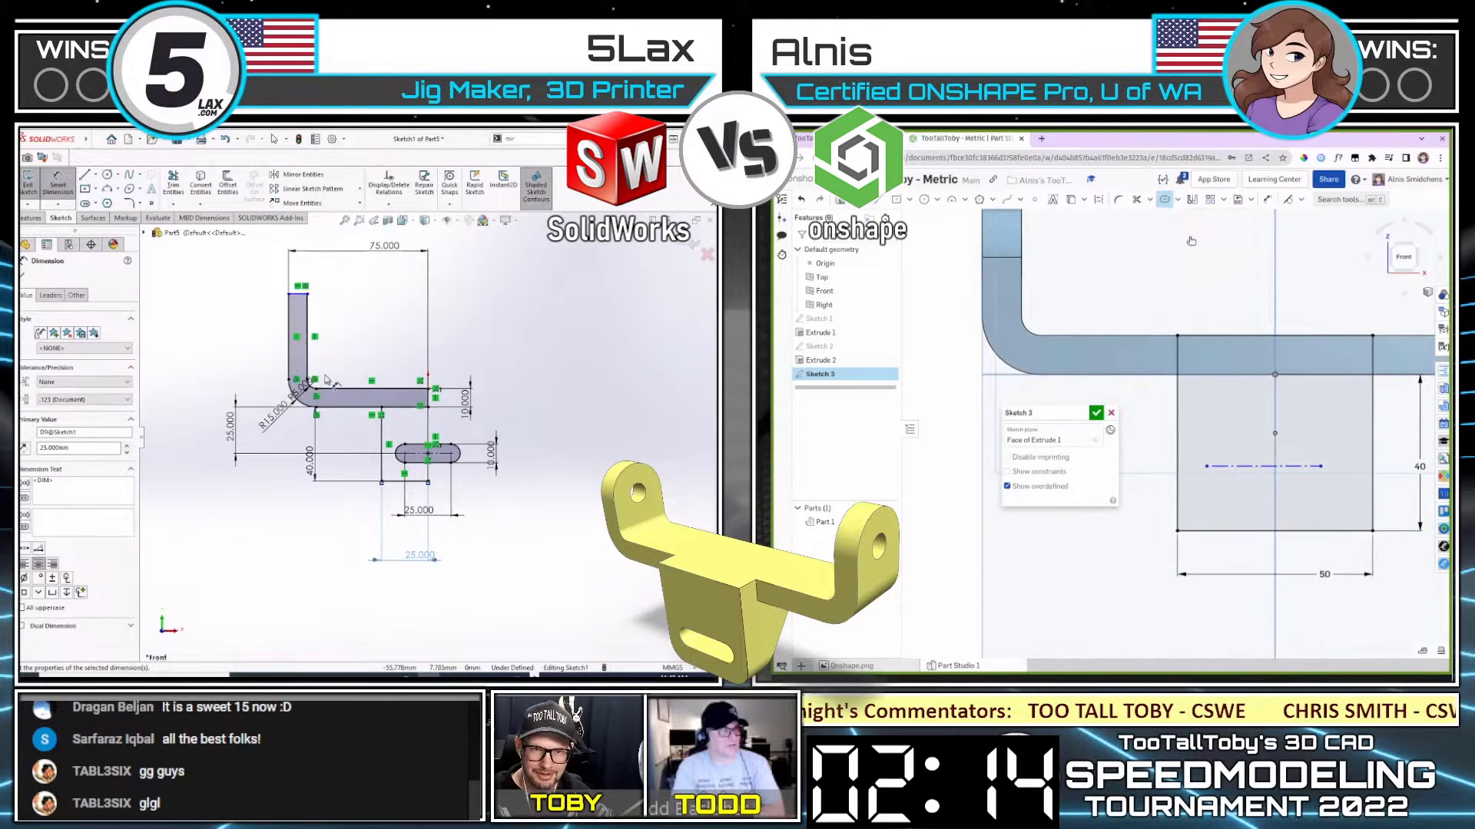
click(1267, 466)
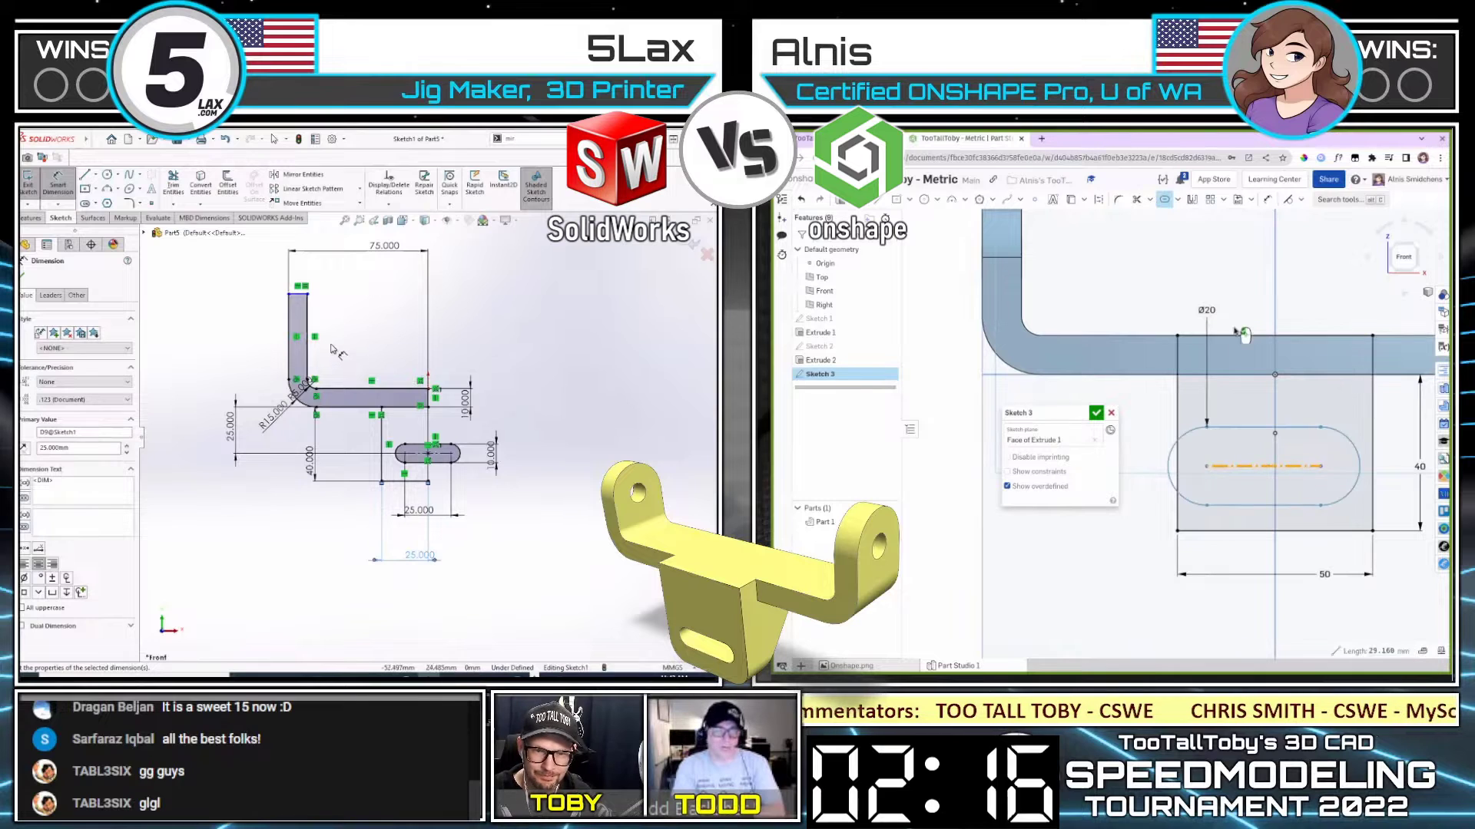
click(1244, 334)
key(Escape)
Step: Create a 10 mm wide slot around the Onshape construction line and set the SolidWorks leg's height above the base's underside to 15+30 mm
click(300, 294)
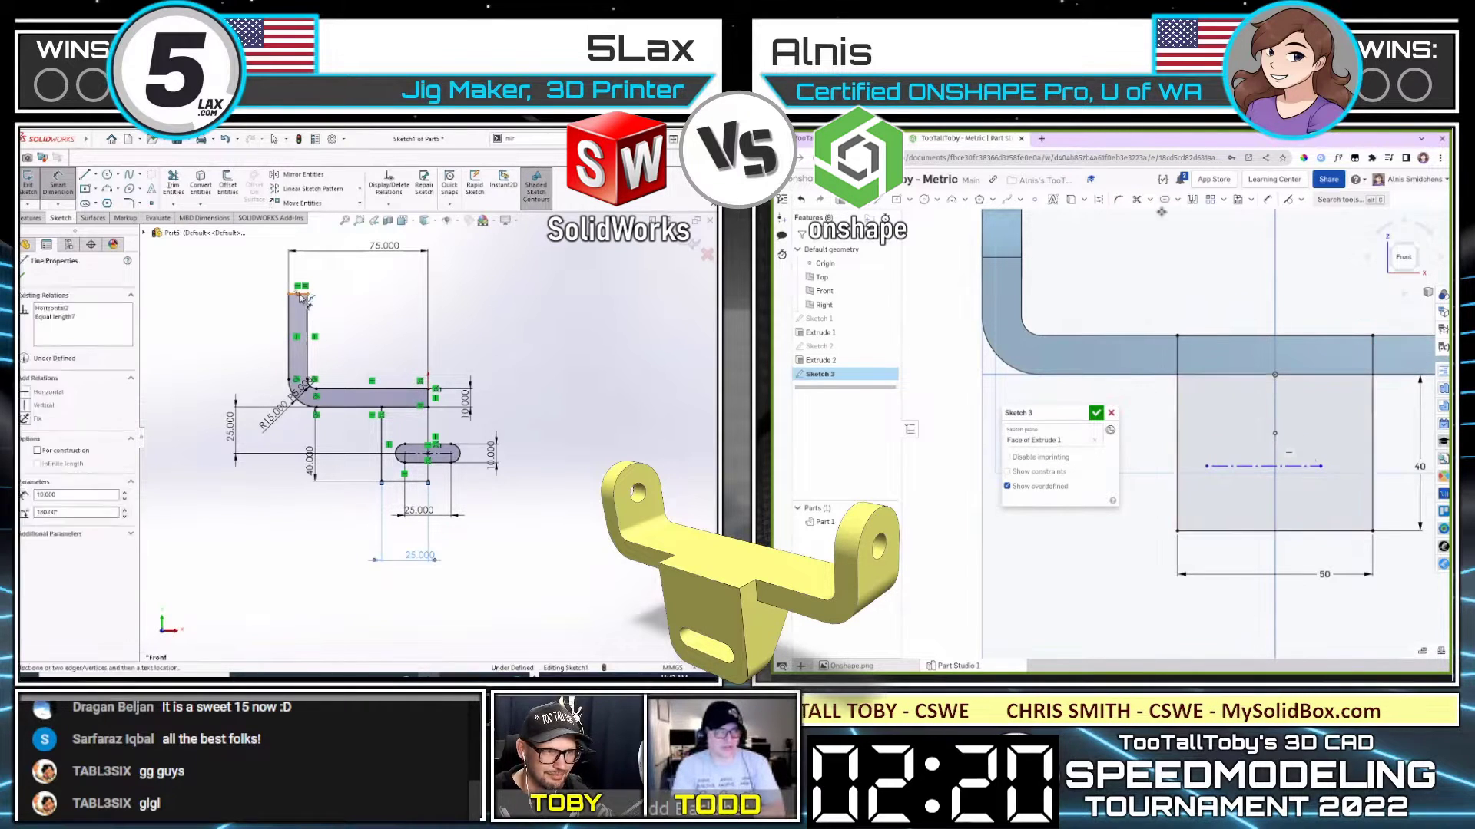
click(1252, 468)
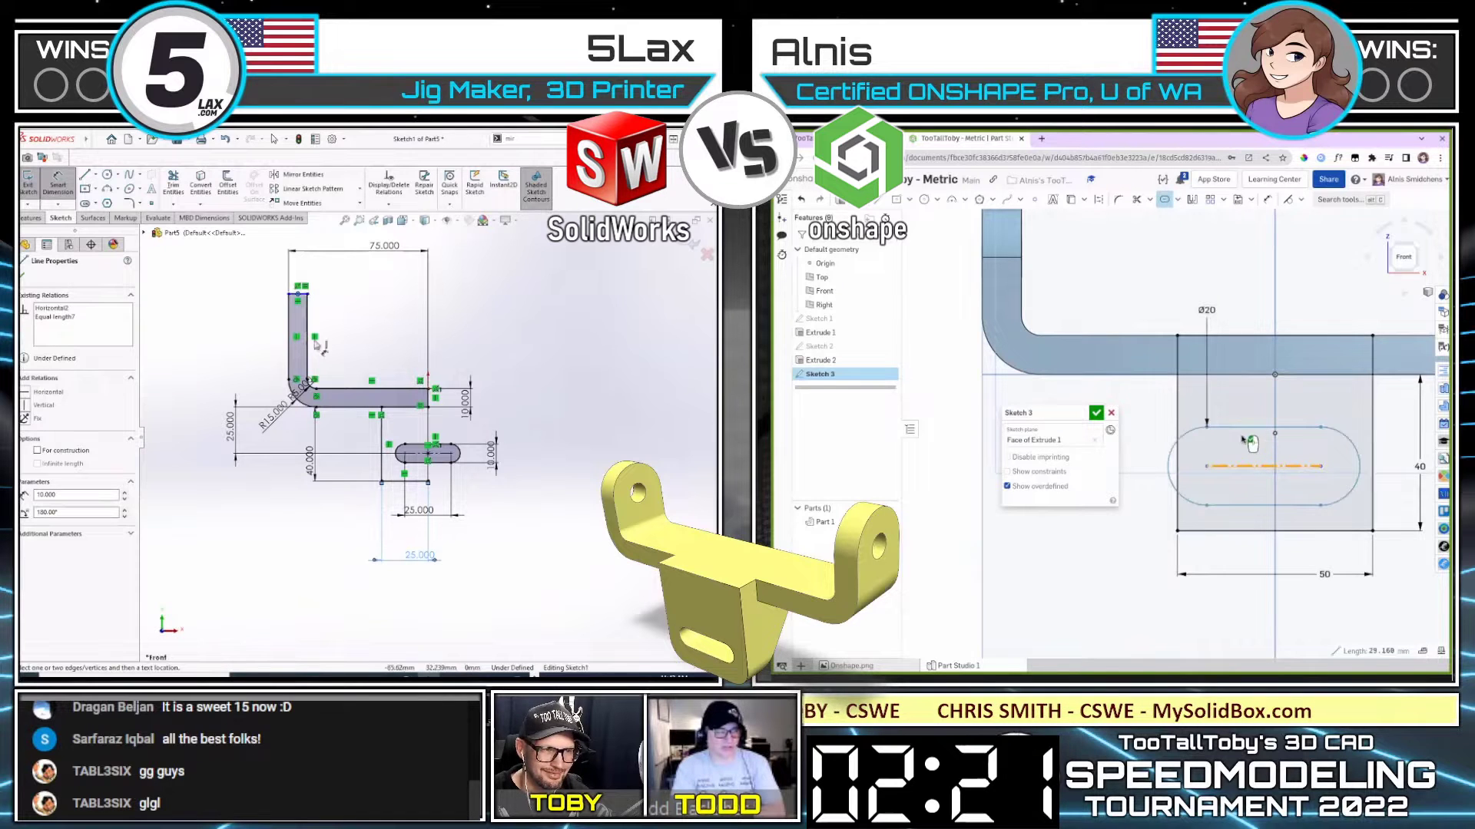
click(346, 407)
click(1205, 322)
text(10)
key(Return)
click(181, 355)
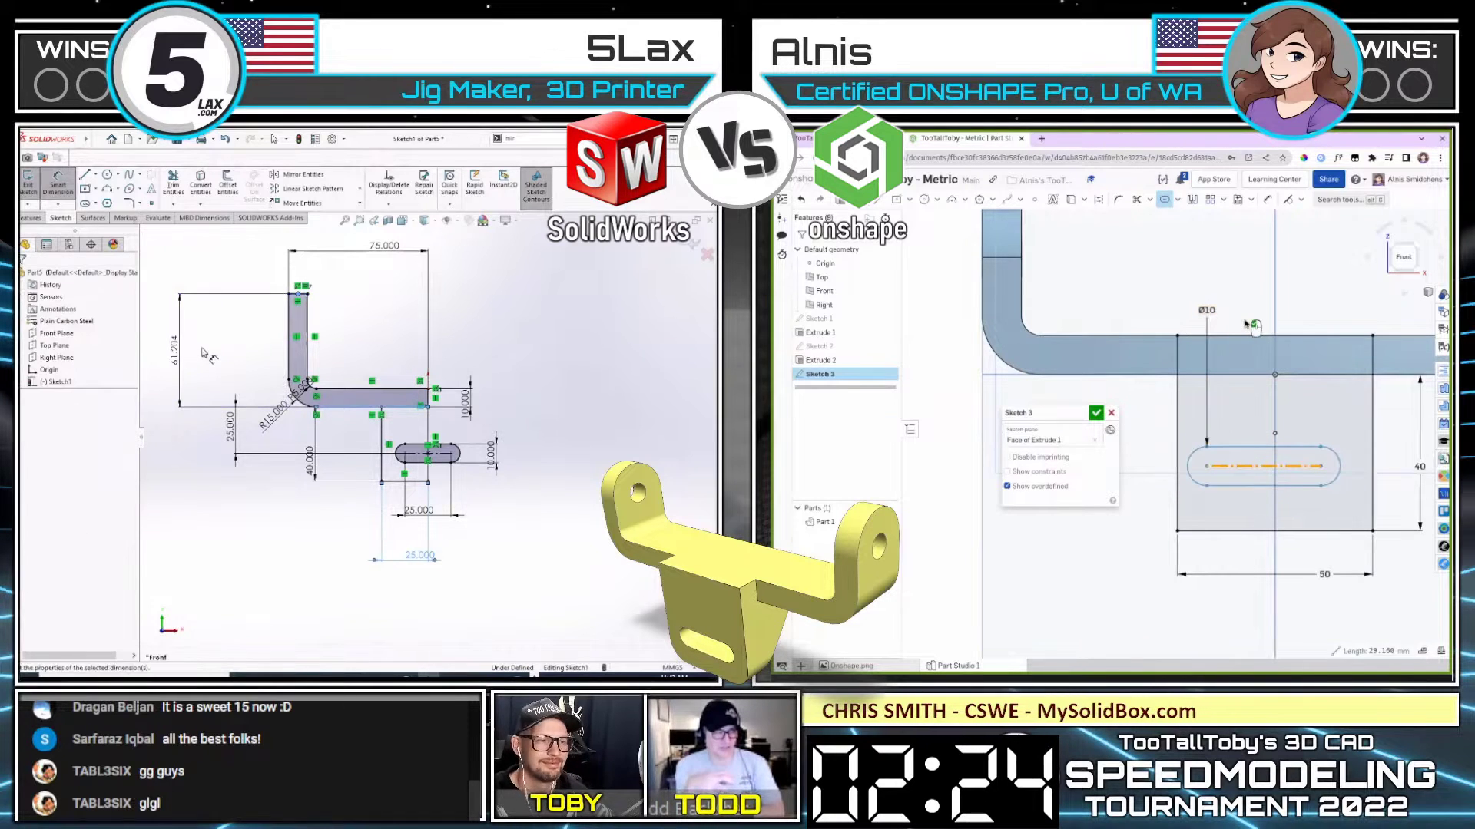
text(15)
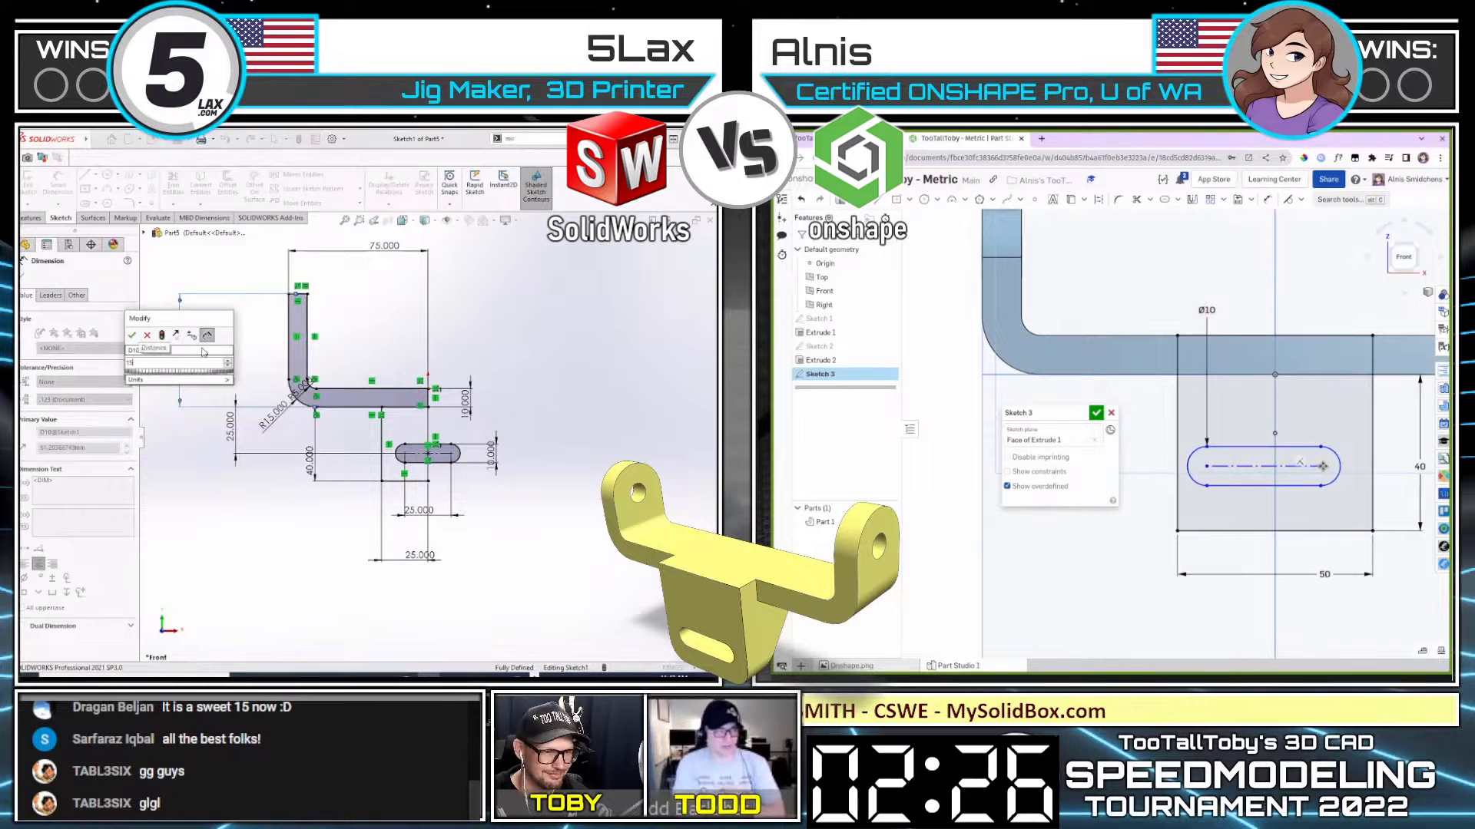
text(+30)
click(1321, 466)
key(Return)
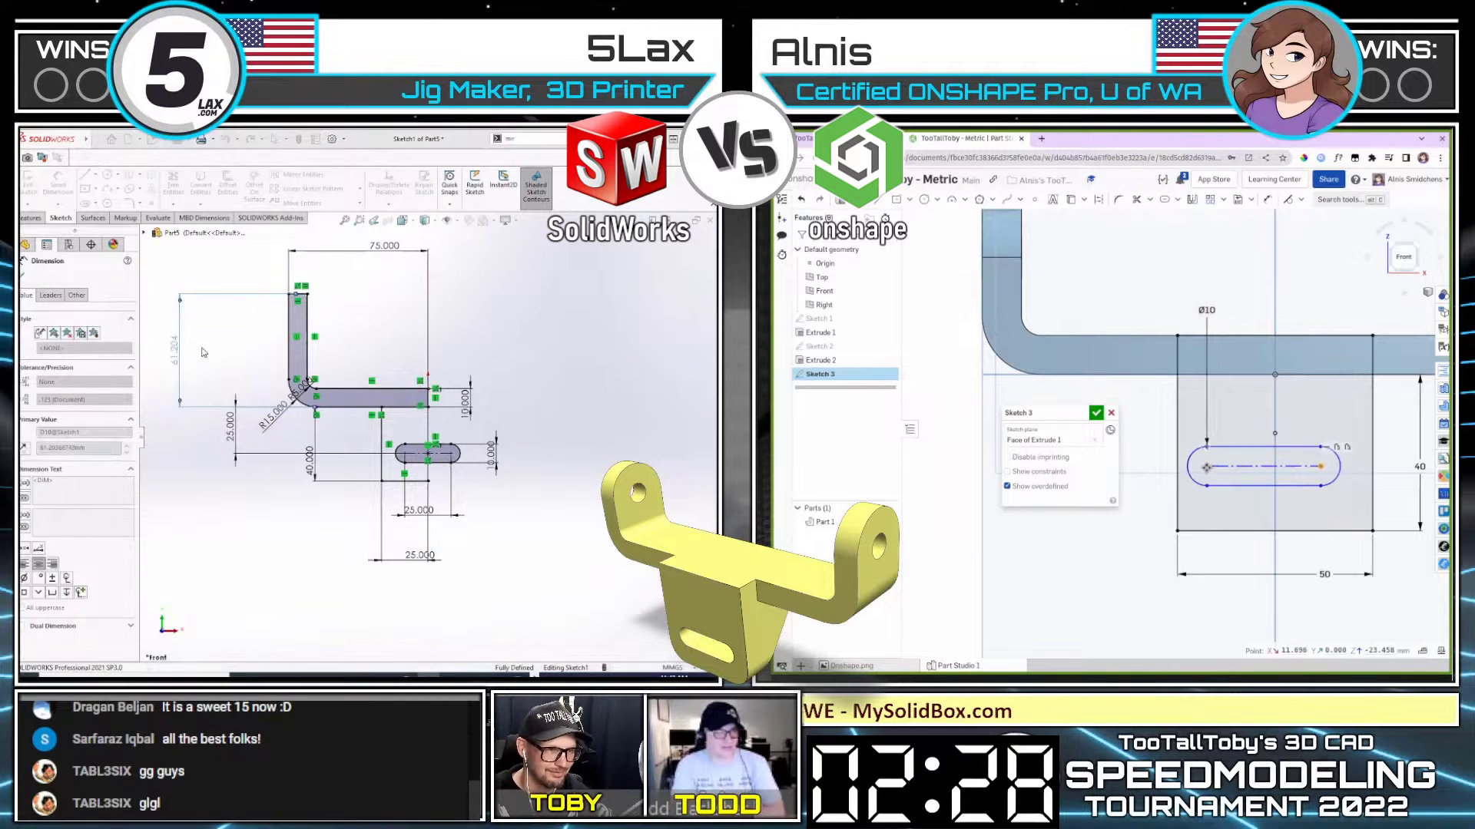
Step: Make the Onshape slot's end centres symmetric about the Right plane, 25 mm apart, and start extruding the L-shaped contour in SolidWorks
click(1207, 467)
click(691, 242)
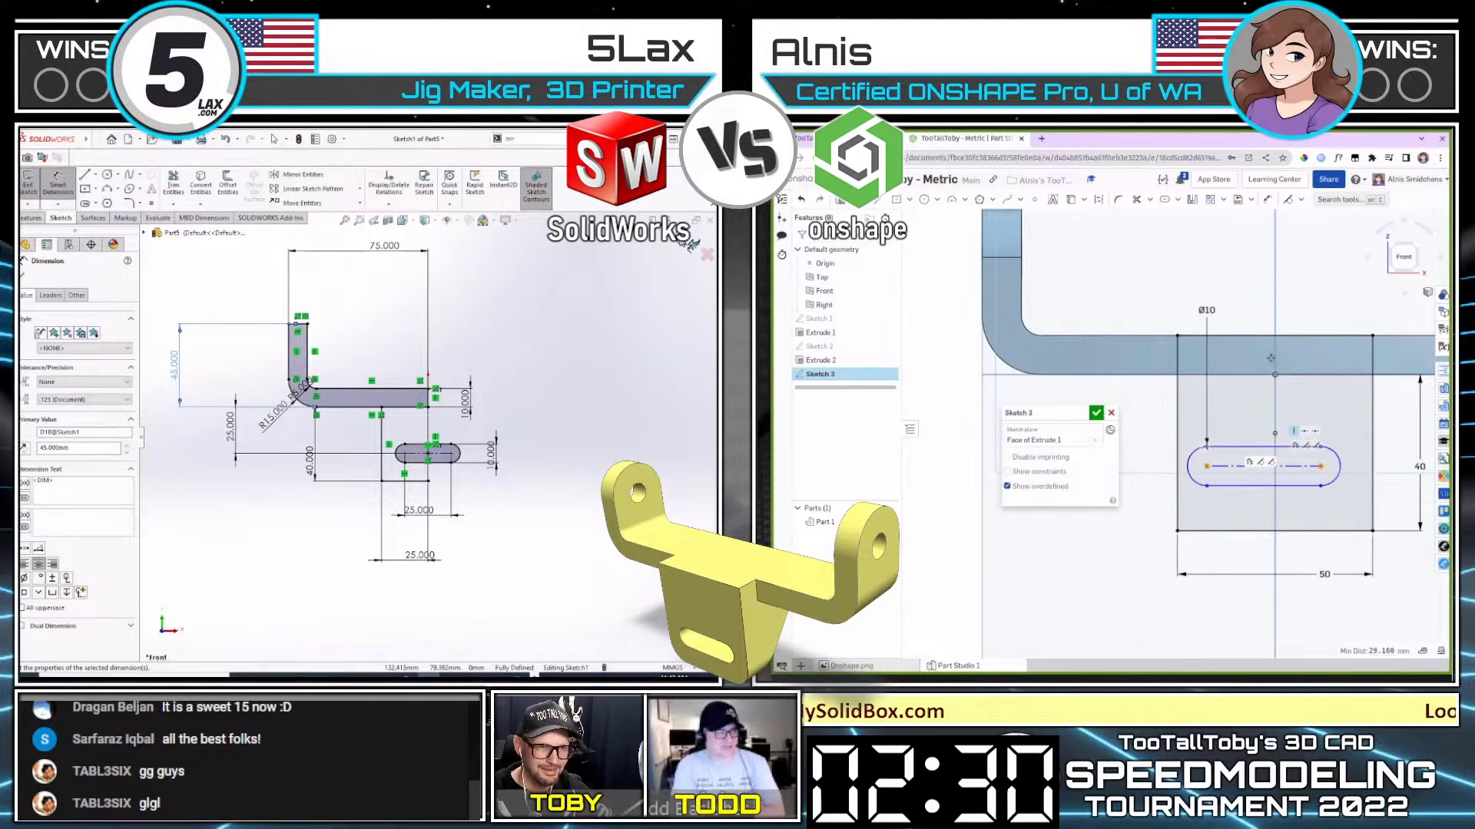
click(1276, 292)
key(s)
click(32, 183)
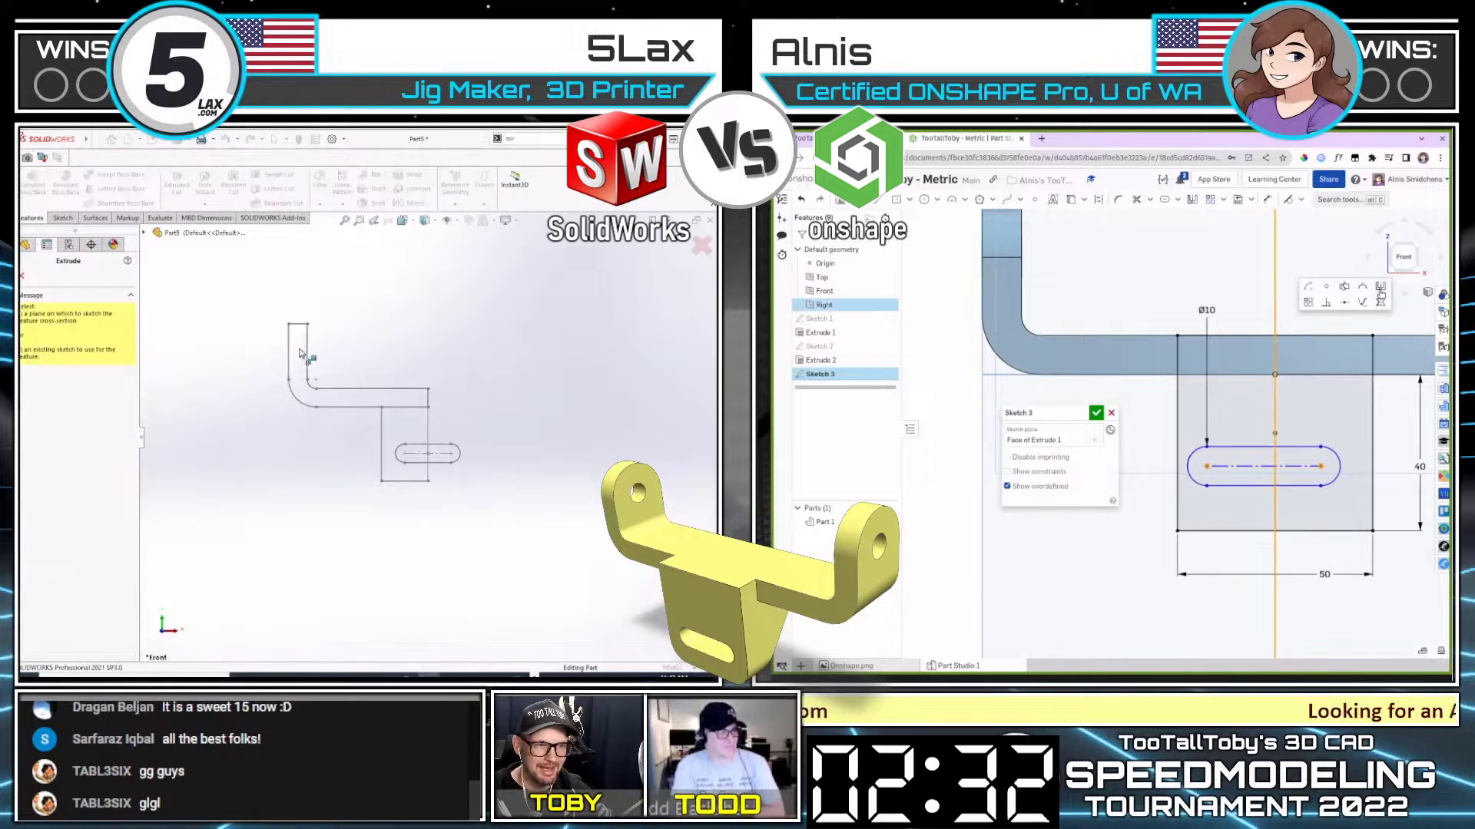
click(308, 343)
click(1380, 302)
key(d)
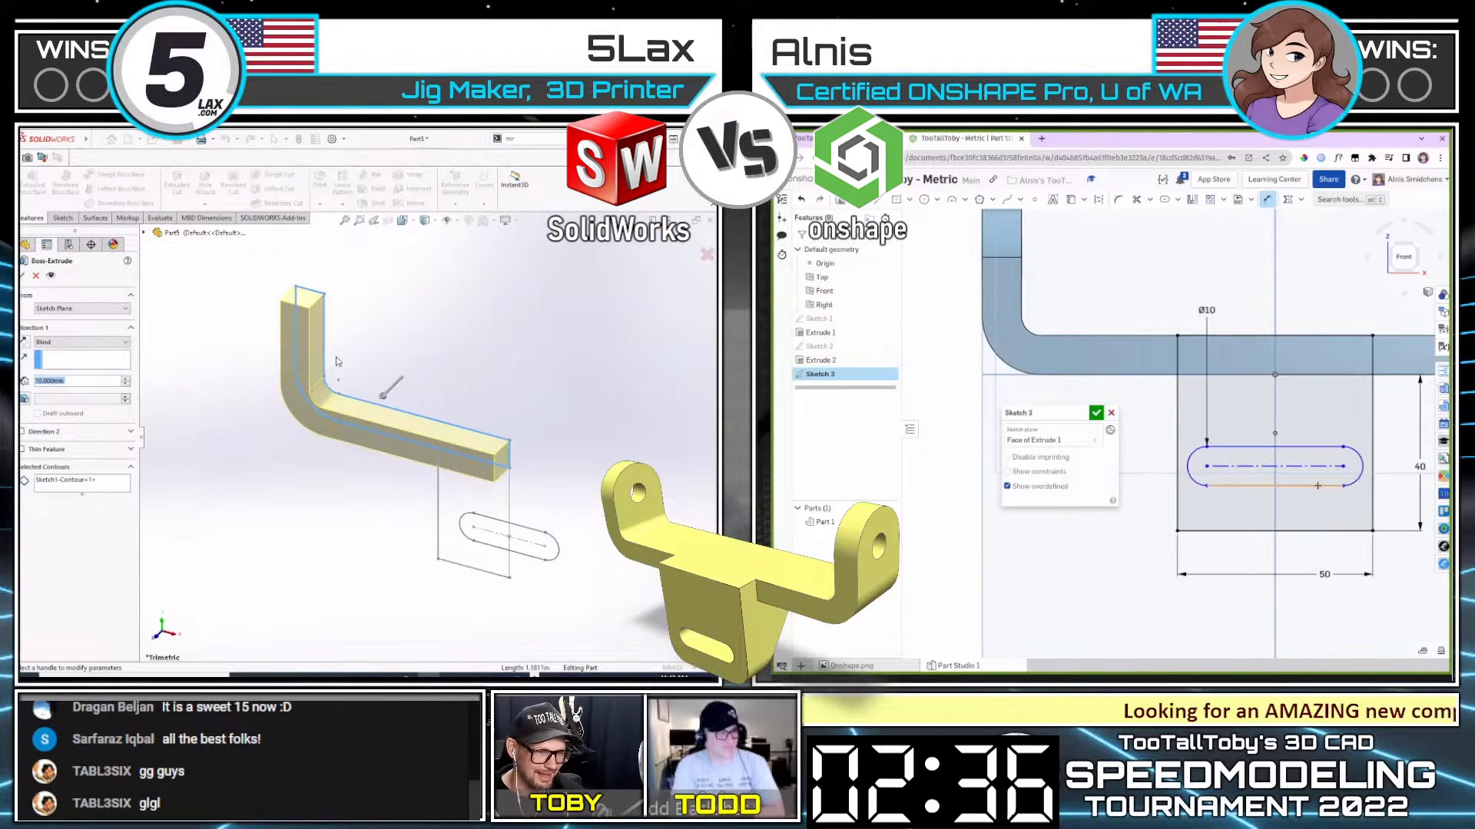
click(1317, 485)
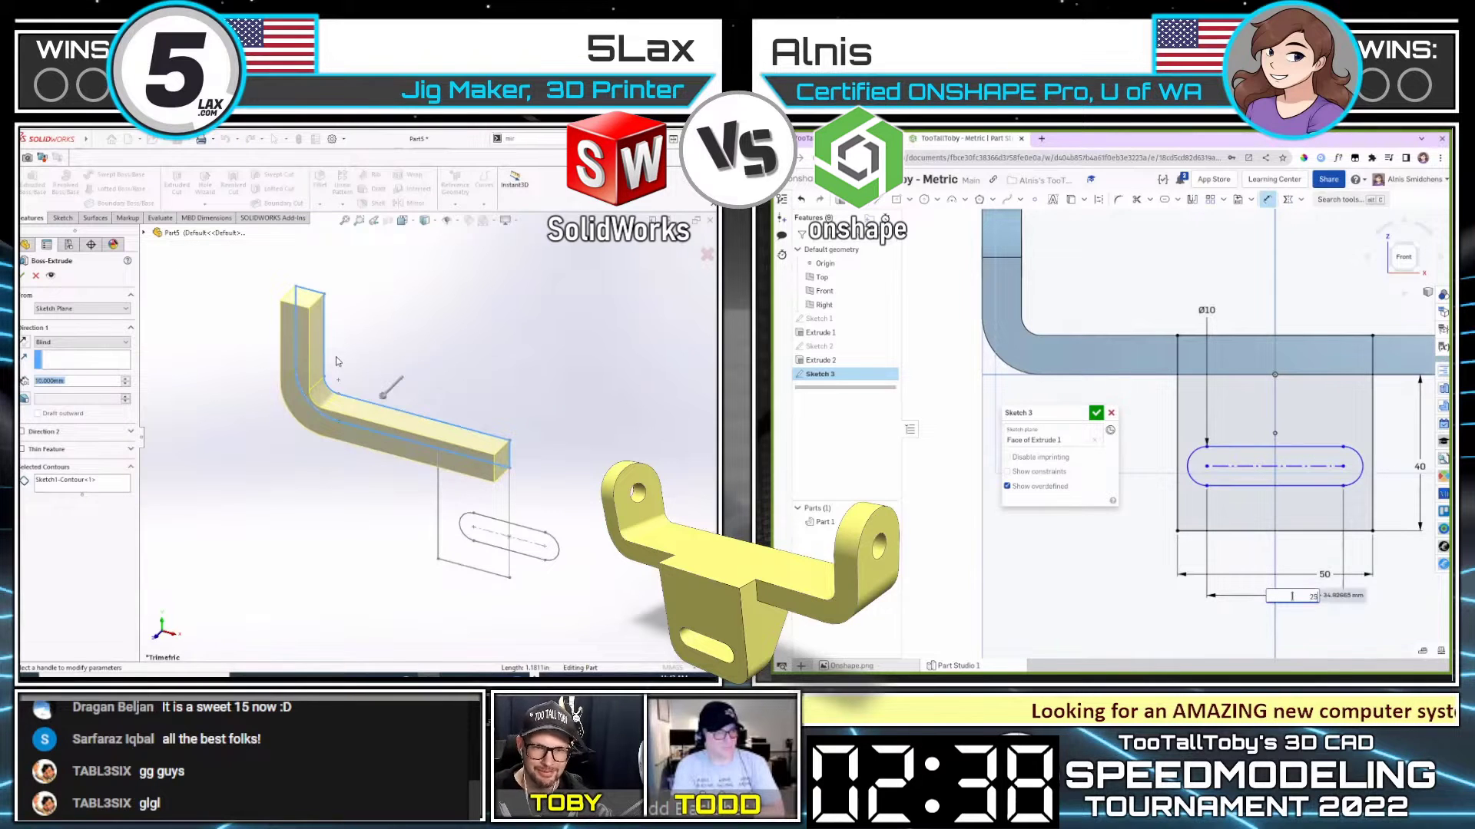
key(Return)
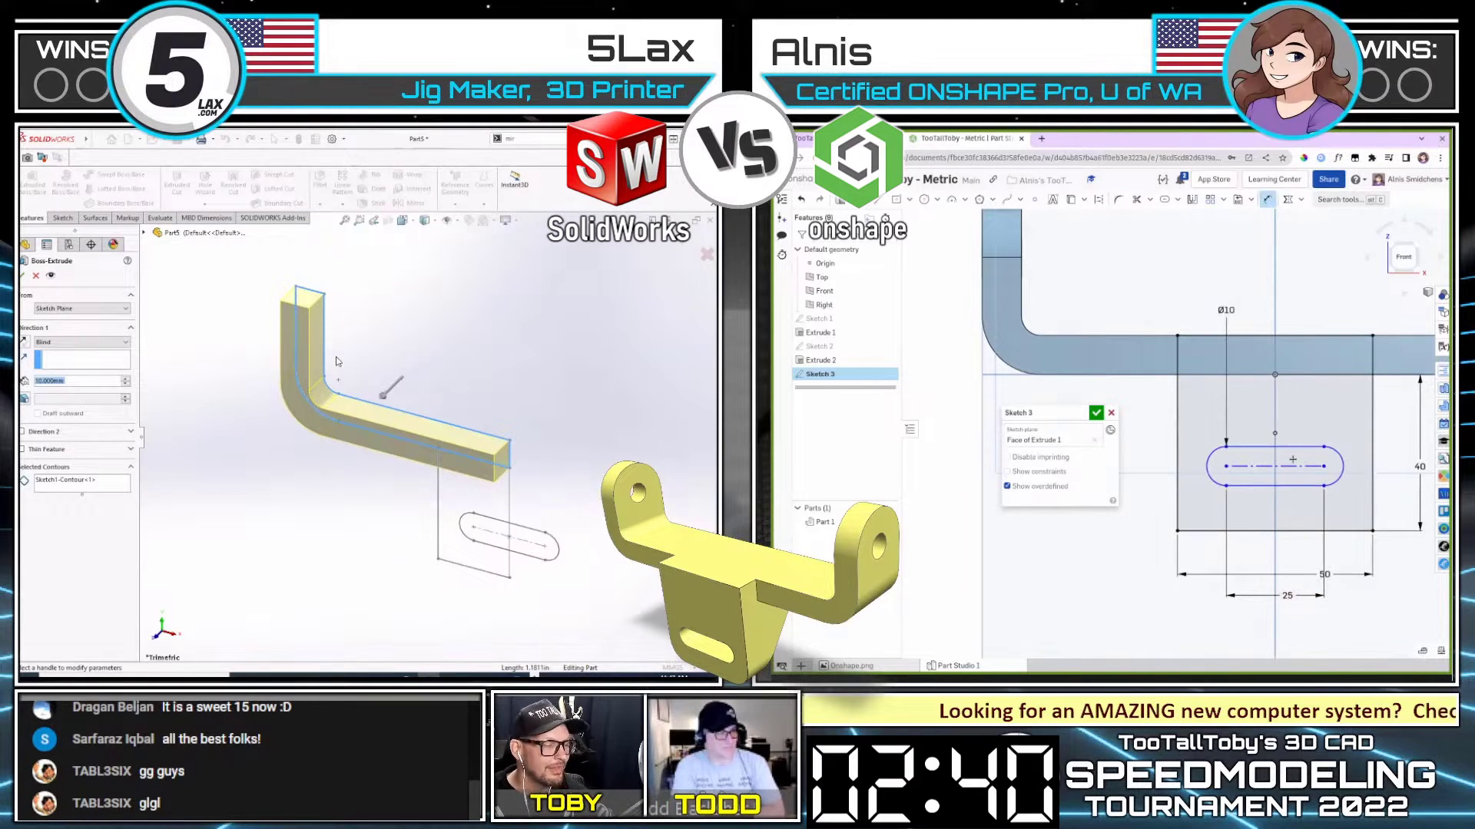
Step: Extrude the SolidWorks L-shaped contour 30 mm and set the Onshape slot's upper edge 25 mm below the bracket's underside
text(30)
key(Return)
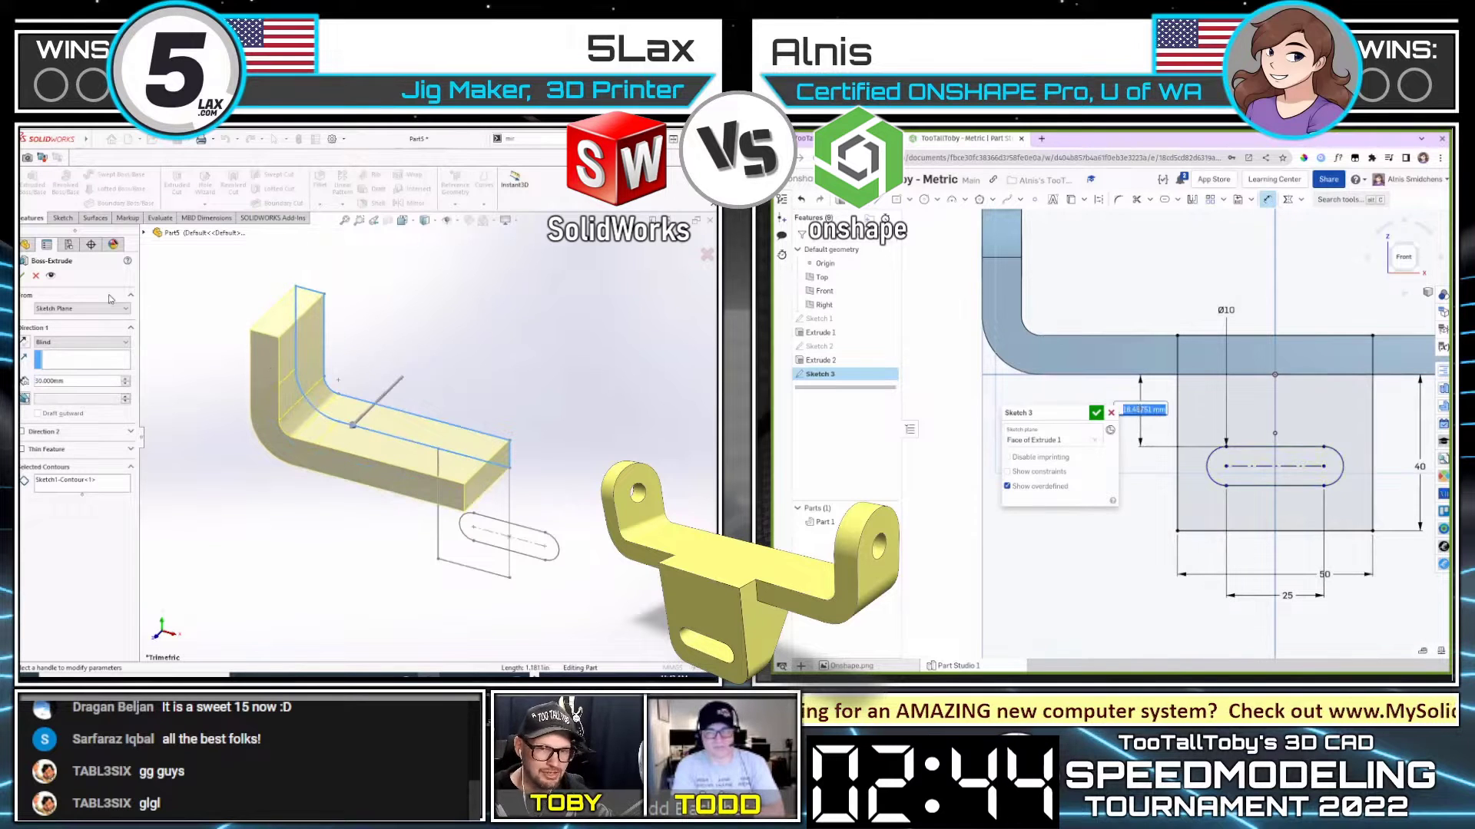
click(23, 278)
text(25)
key(Return)
key(Escape)
scroll(1233, 441, down, 1)
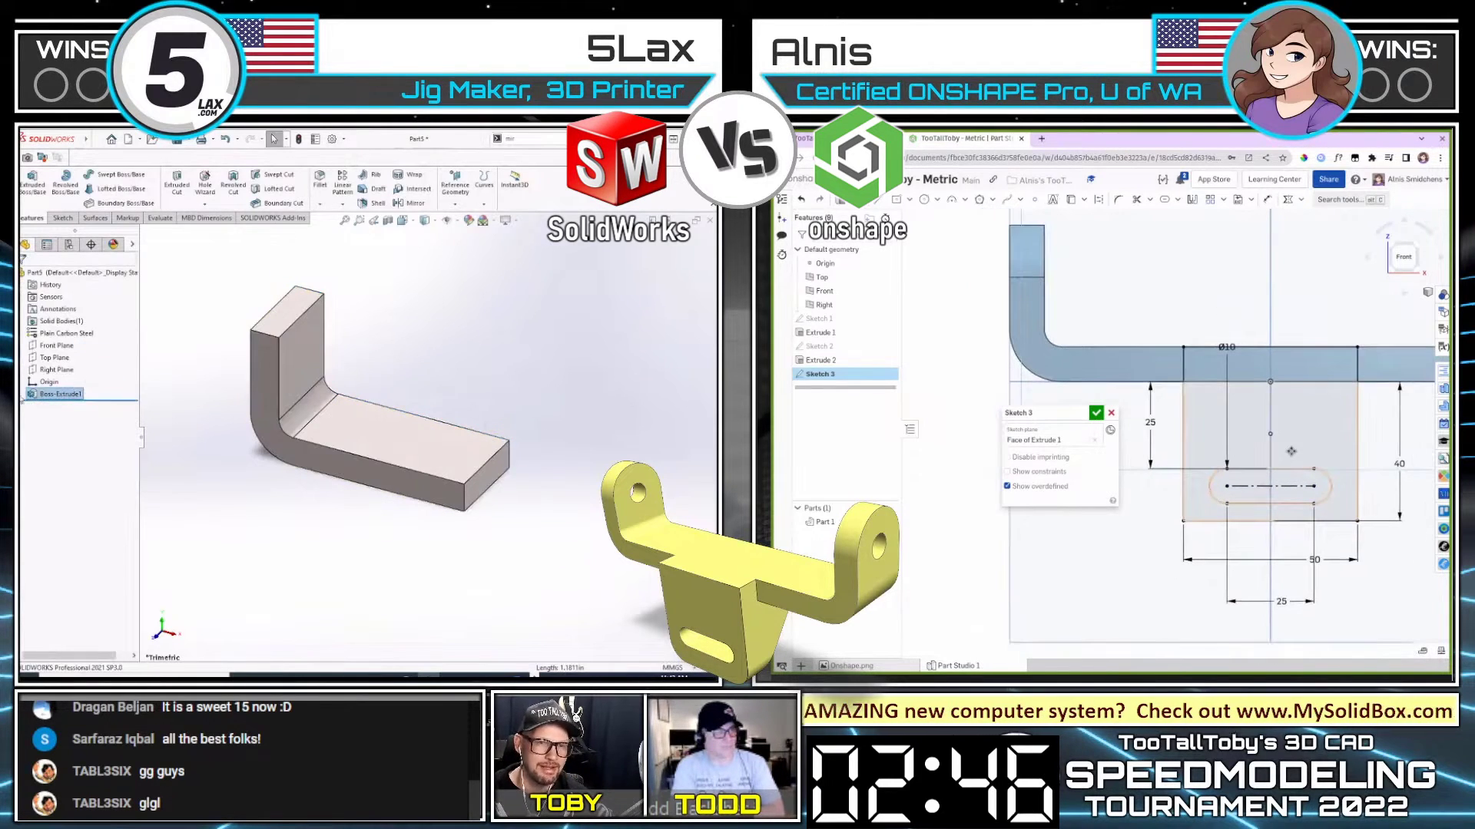
Step: Extrude the Onshape tab profile with its slot 10 mm, and start extruding the slotted tab contour of the first sketch in SolidWorks
click(22, 394)
click(64, 407)
key(shift+e)
click(33, 182)
key(shift+7)
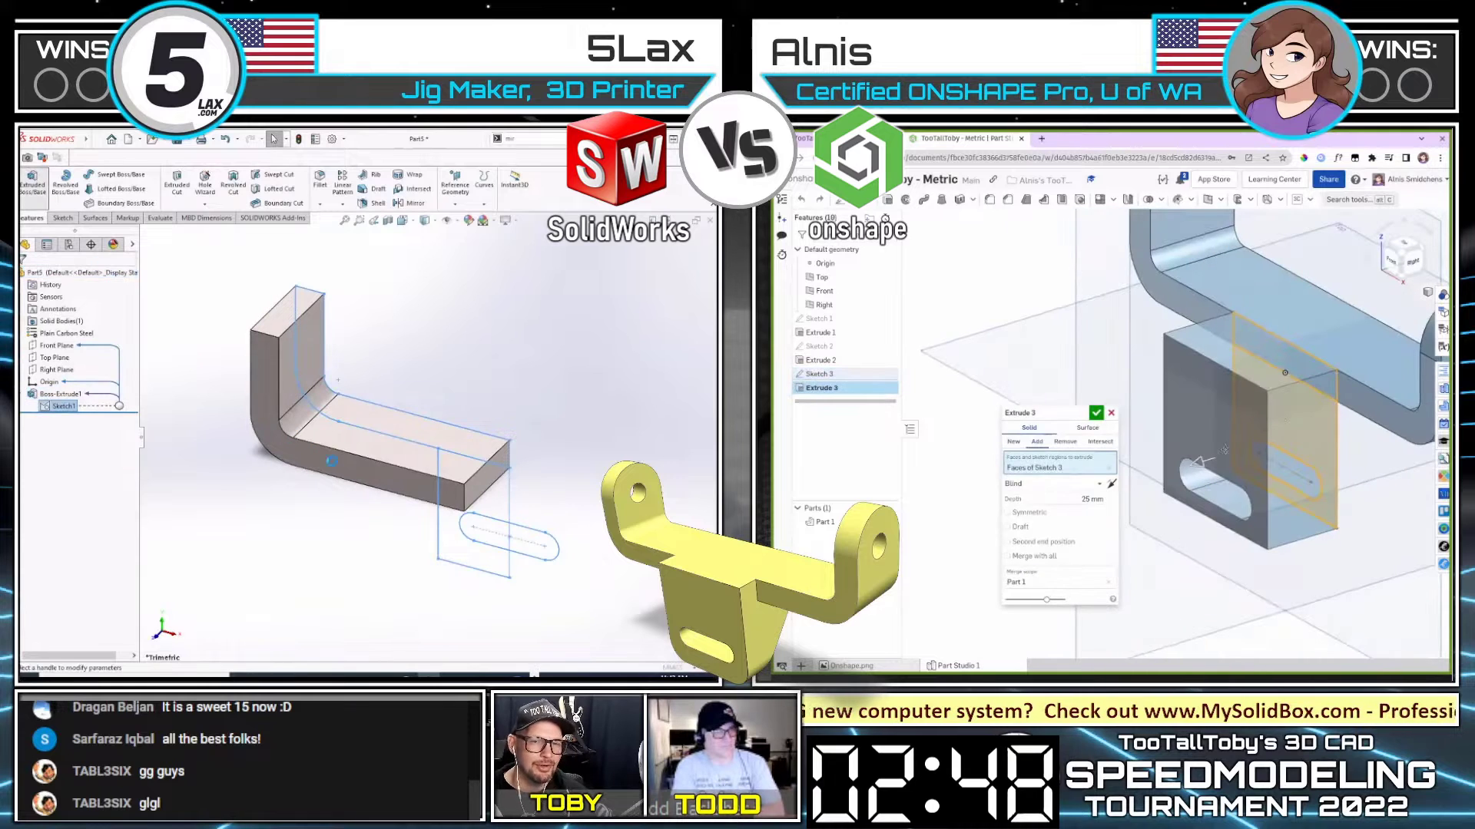
click(1075, 499)
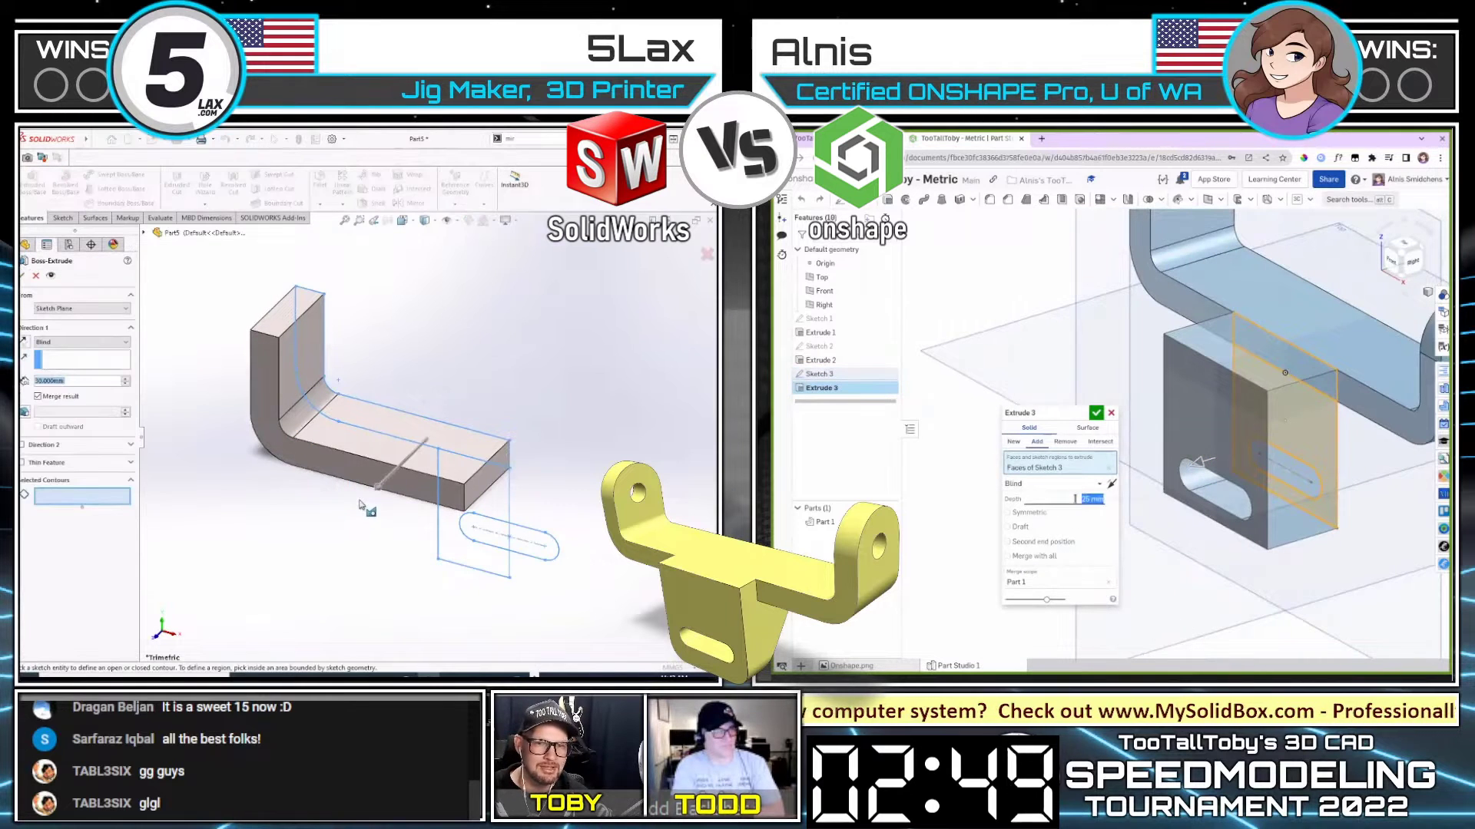
click(493, 509)
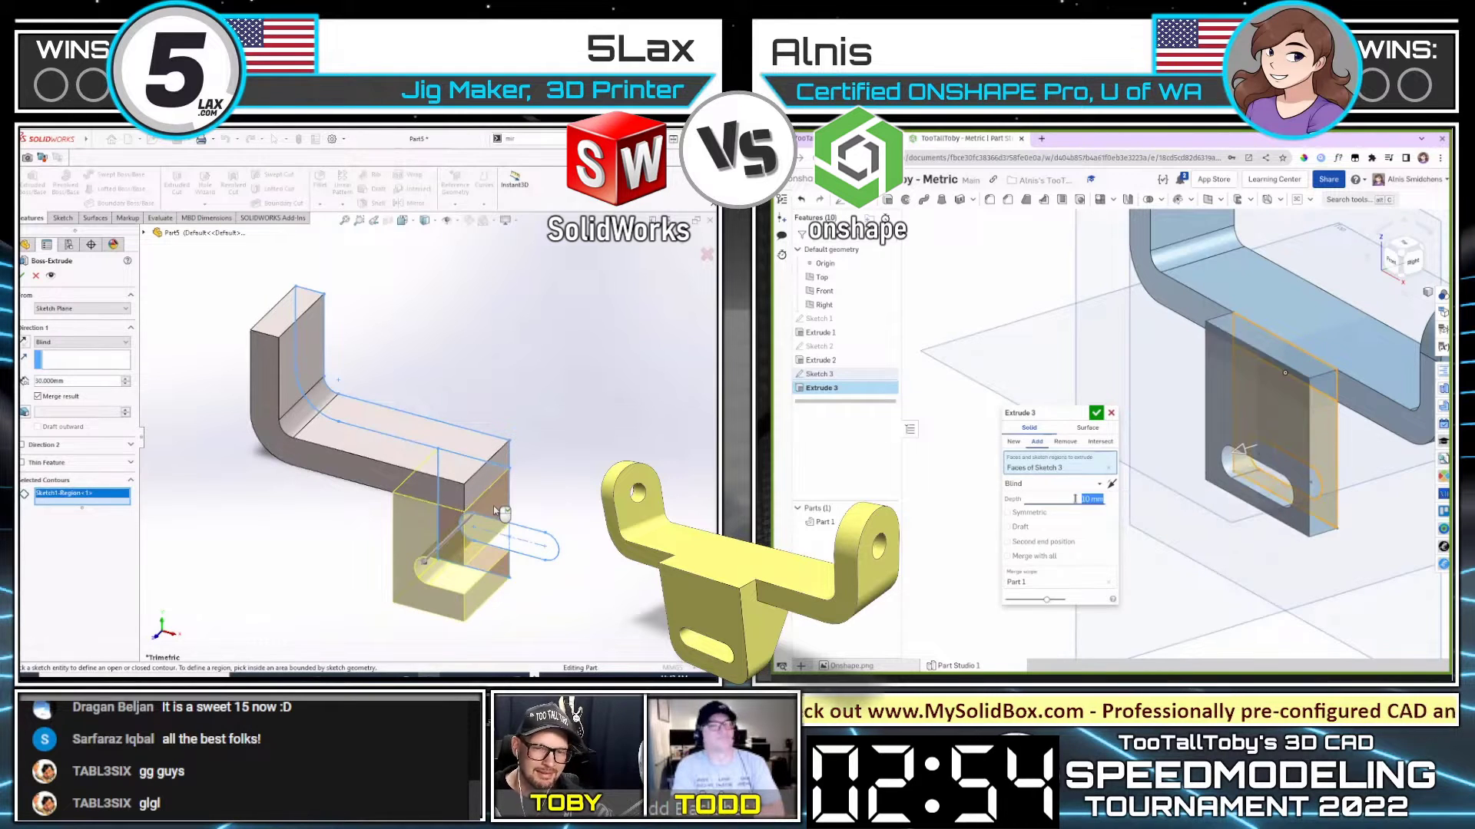
key(Return)
Step: Extend the Onshape tab 25 mm beneath the bracket by extruding its rear slotted face
scroll(1240, 457, down, 2)
right_drag(1260, 369, 1168, 323)
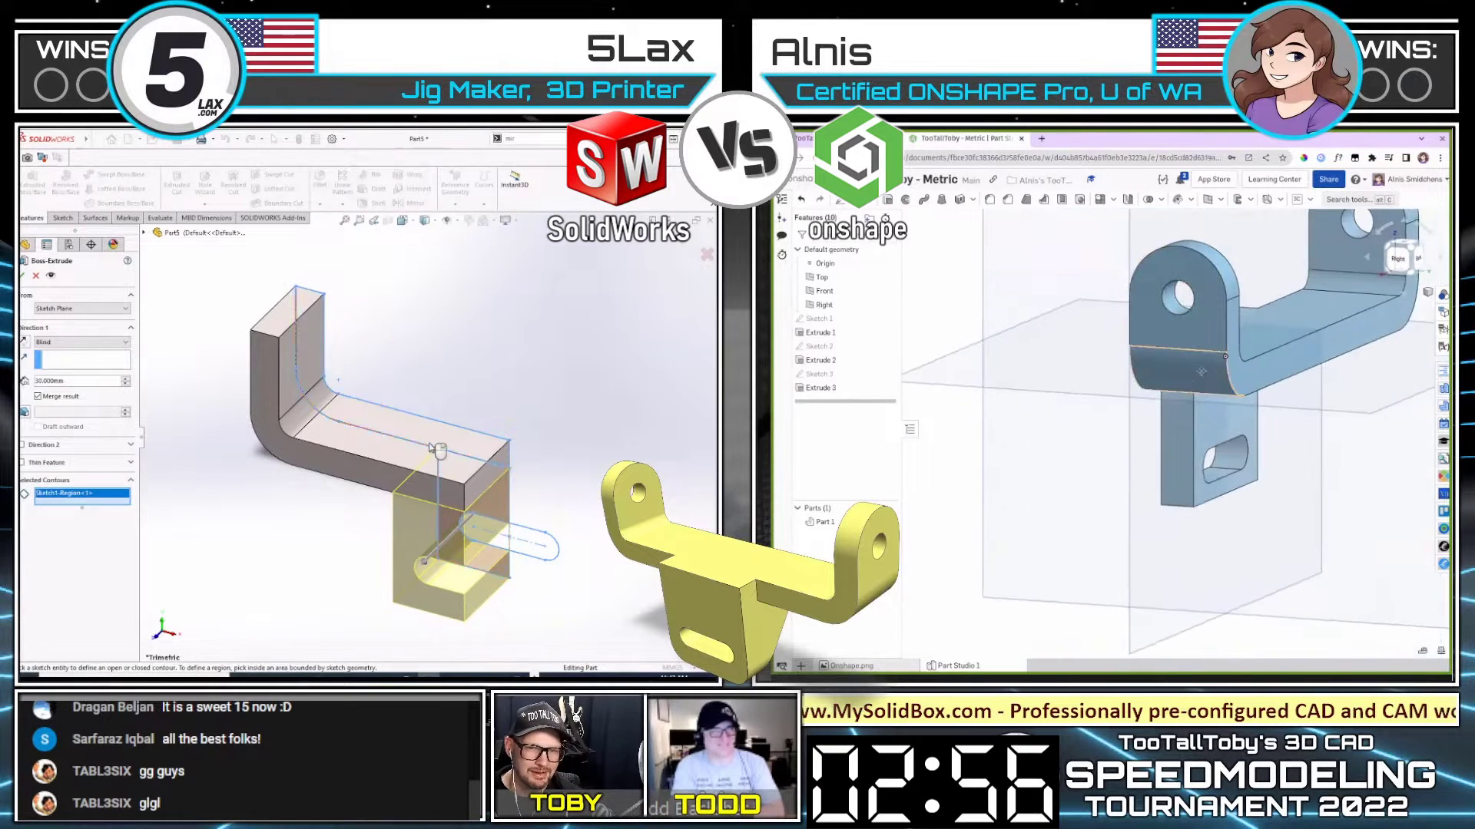
scroll(437, 458, up, 3)
click(1227, 428)
key(shift+e)
right_drag(1281, 410, 1227, 397)
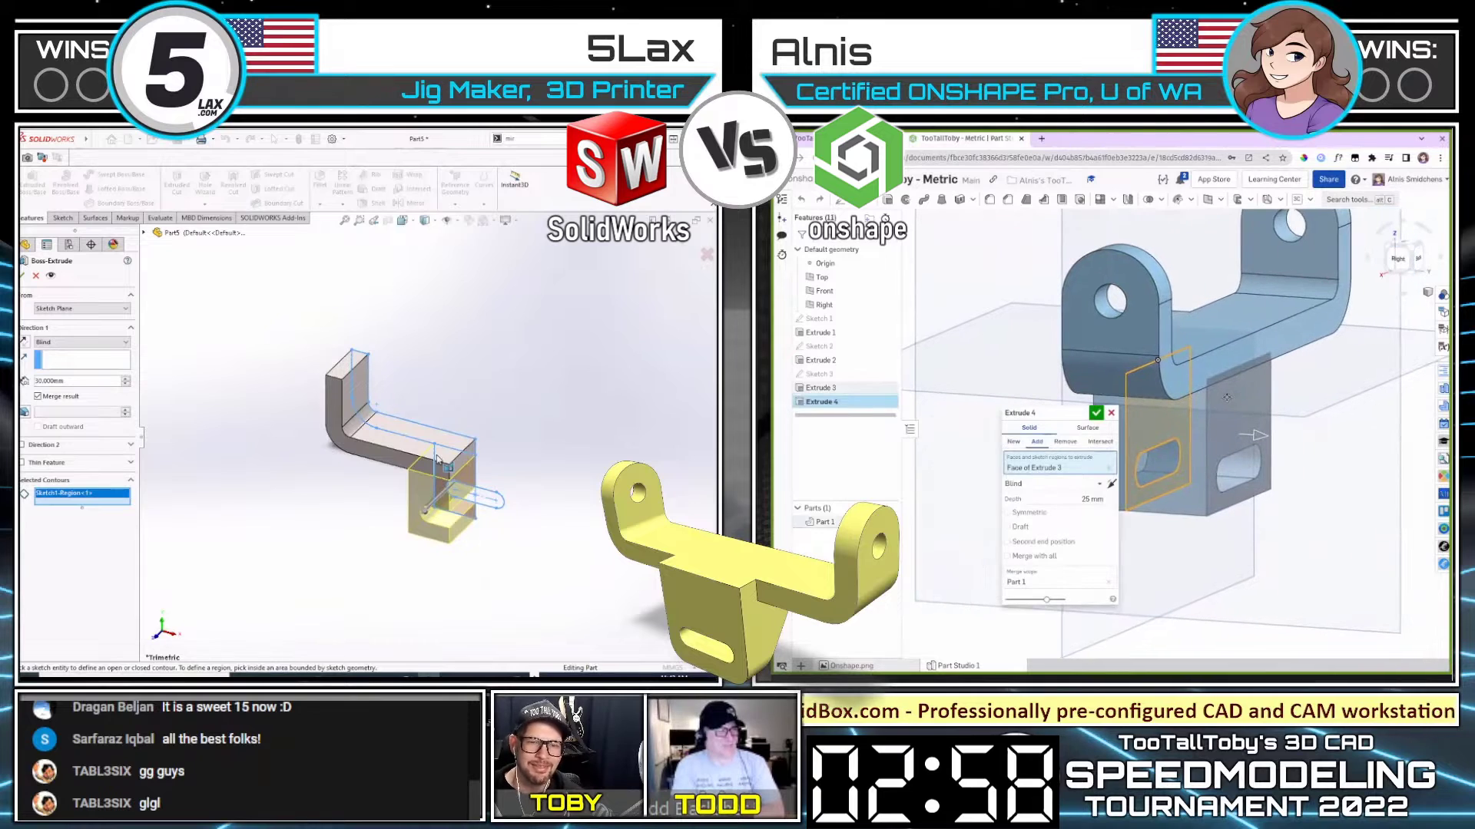
click(1096, 416)
Step: Start a sketch on the Onshape tab's side face and draw a diagonal line from the rear upper corner to the lower edge
right_drag(1106, 423, 1190, 427)
click(1190, 428)
key(shift+s)
key(n)
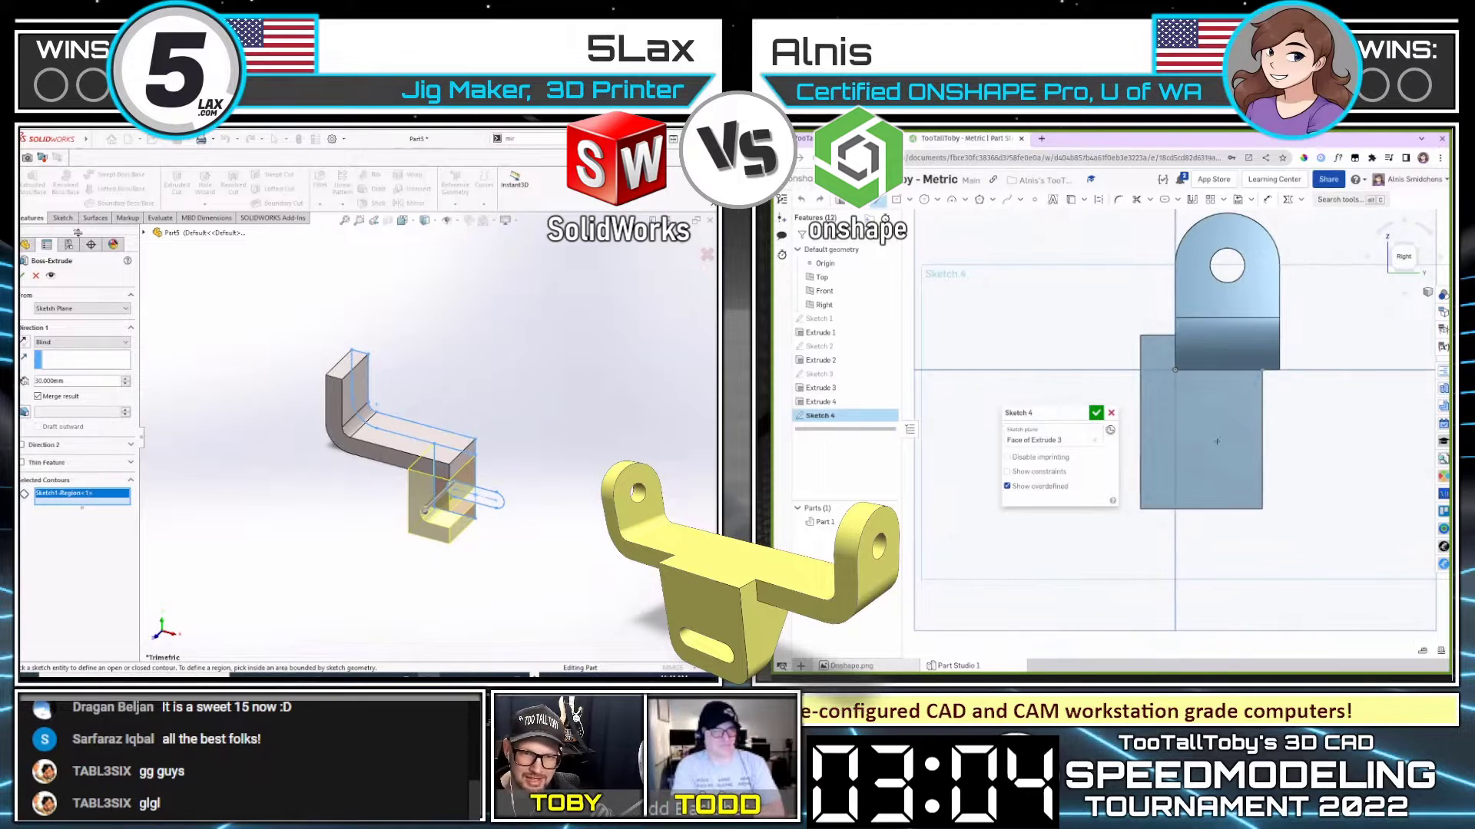
click(1192, 508)
Step: Start the SolidWorks tab extrusion 10 mm deep from the L-shaped body's front face, and dimension the Onshape line's lower end 10 mm from the tab's front edge
key(d)
click(58, 324)
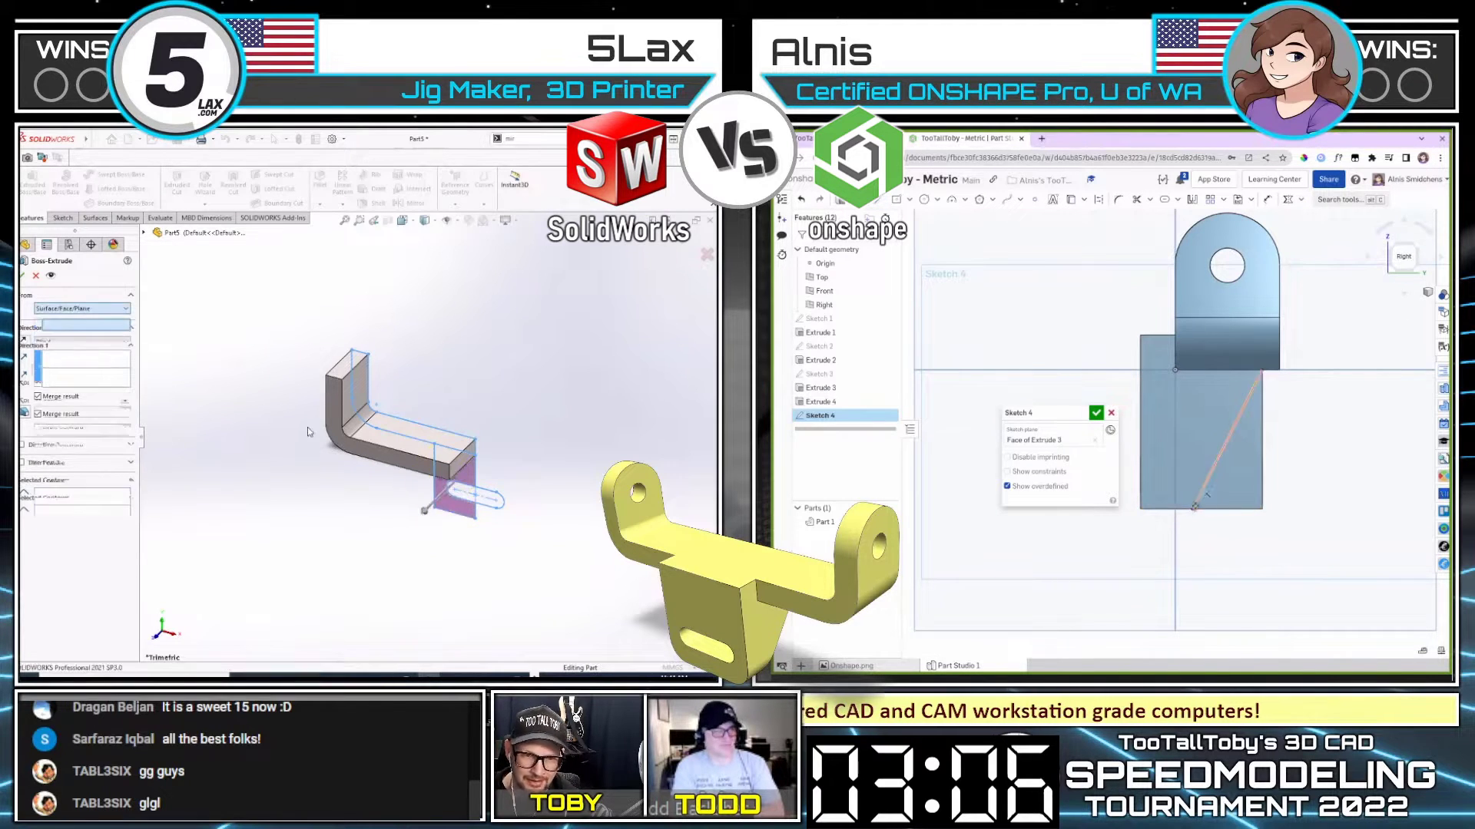
click(364, 450)
text(10)
click(1151, 530)
text(10)
key(Return)
middle_drag(380, 498, 307, 486)
key(Escape)
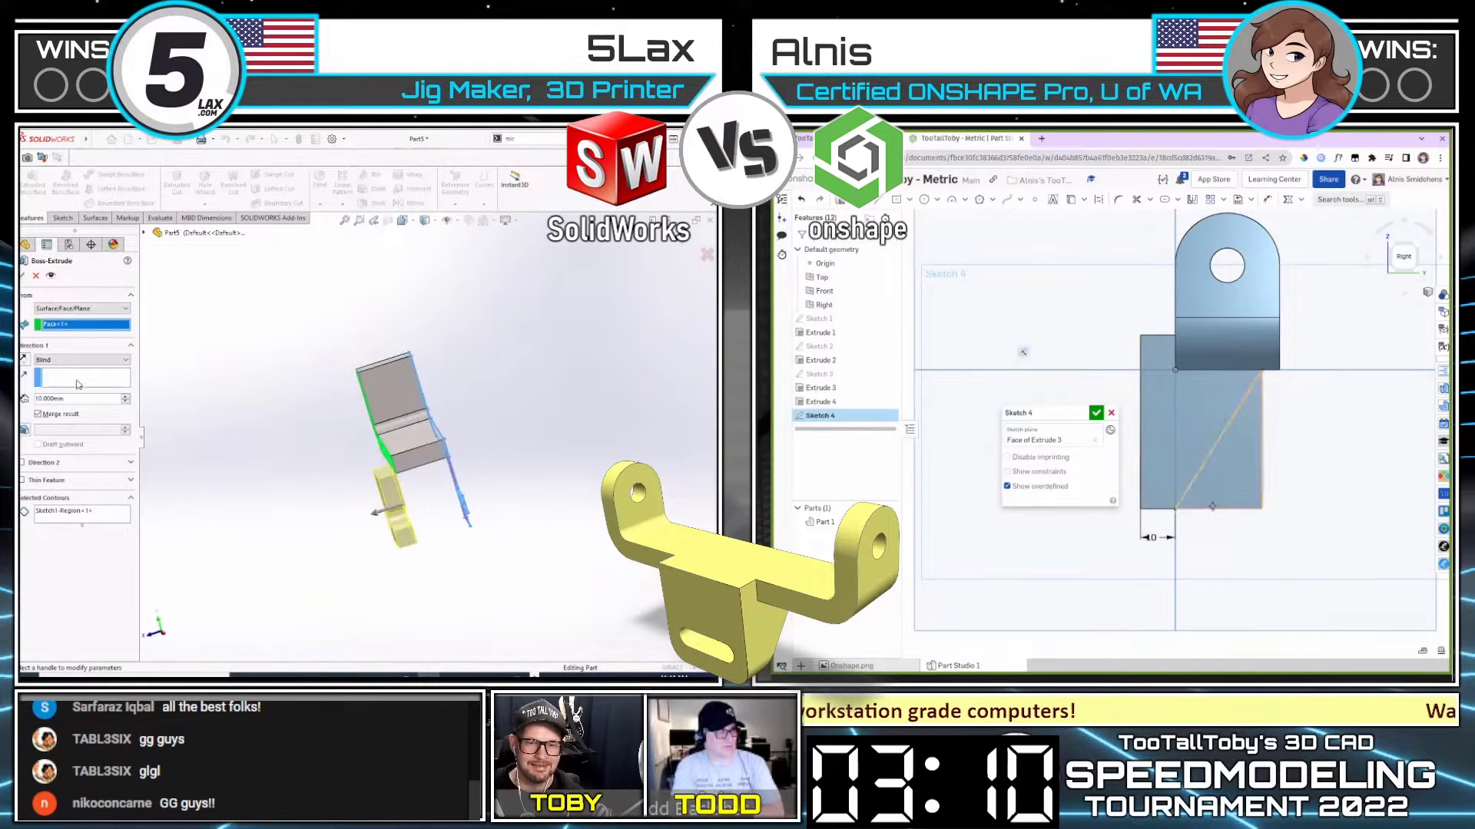
Step: Cut the triangular corner off the Onshape tab with a Through all removal, and enable a second direction for the SolidWorks tab extrusion
click(1213, 505)
key(shift+e)
click(82, 360)
click(81, 360)
right_drag(1213, 505, 1110, 518)
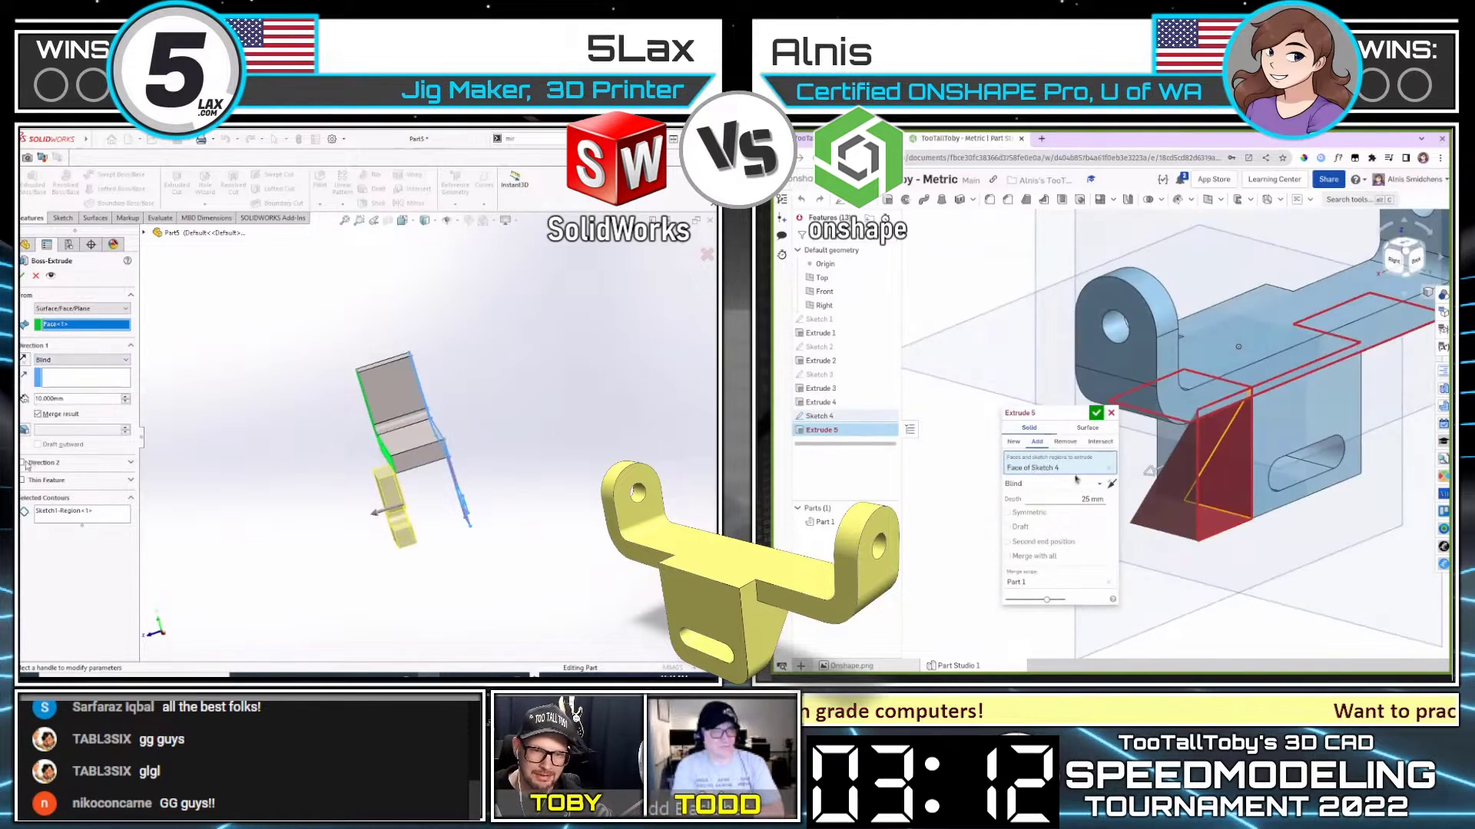
click(1049, 486)
click(40, 463)
click(1029, 554)
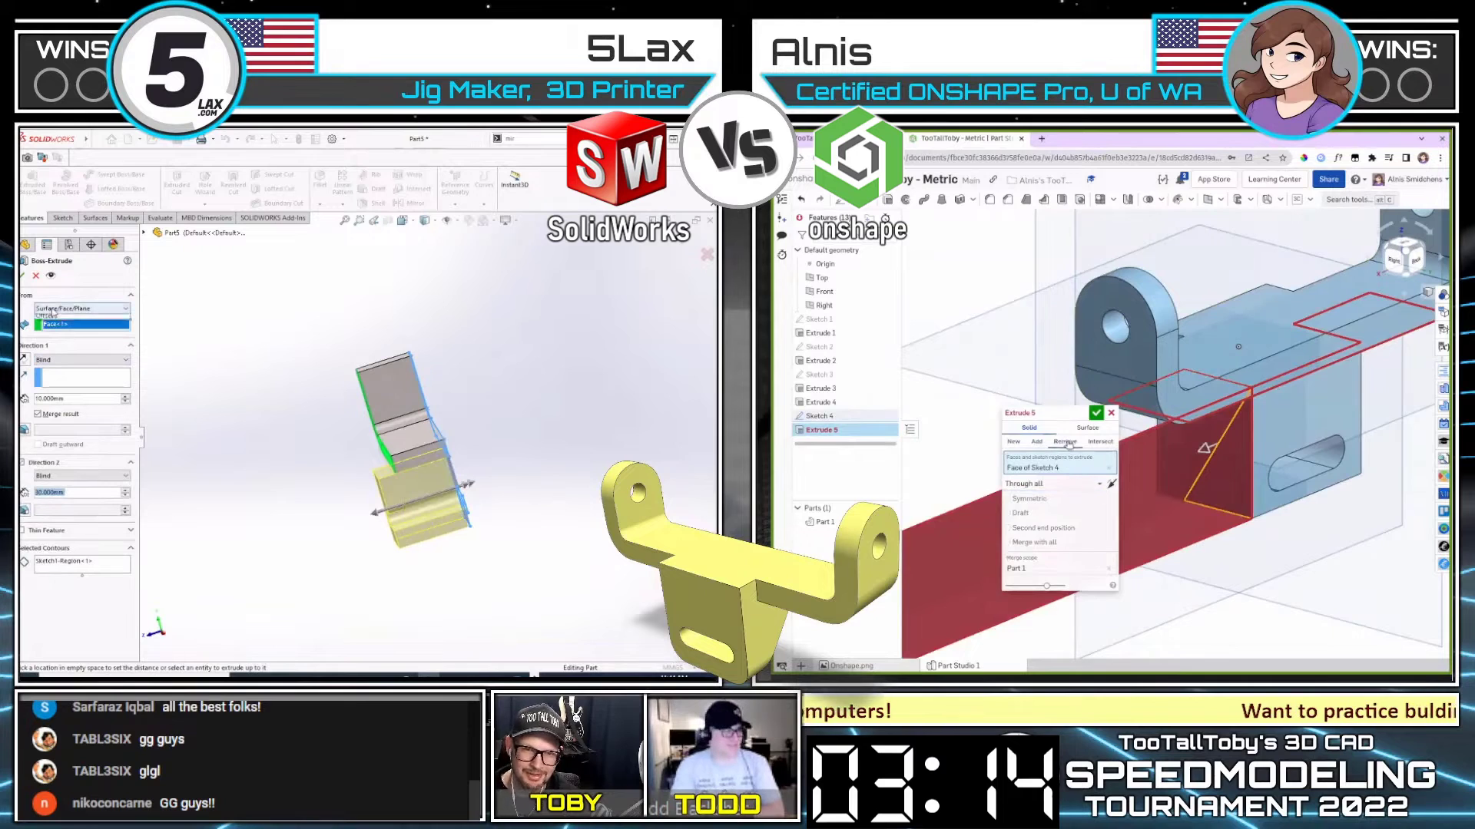
click(1067, 442)
click(52, 310)
click(61, 326)
click(1095, 413)
Step: Extrude the SolidWorks tab's second direction up to the L-shaped body's rear face, and select the steel mass in Onshape's part mass table
click(465, 459)
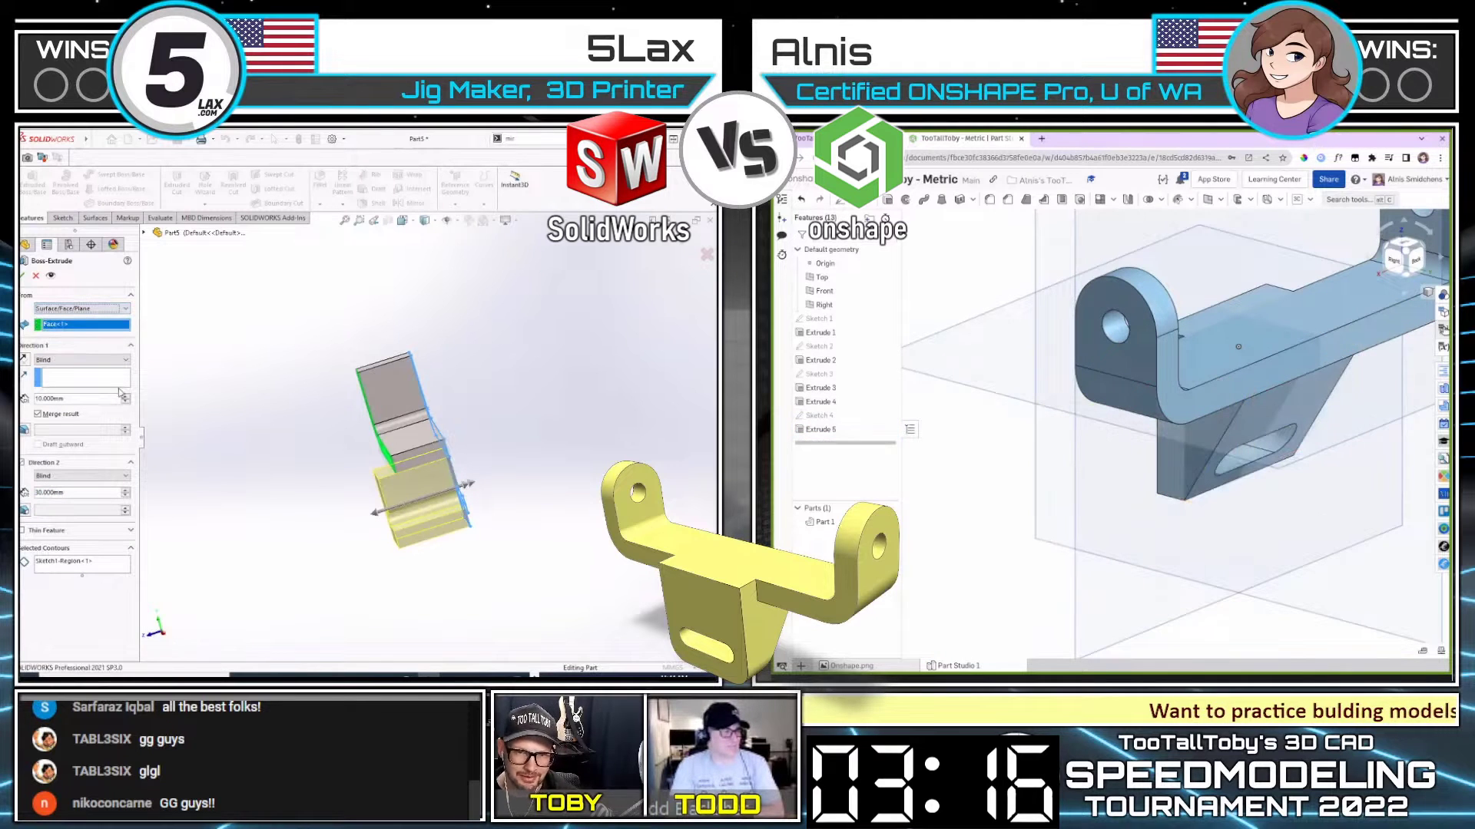
click(1443, 329)
click(65, 477)
click(75, 508)
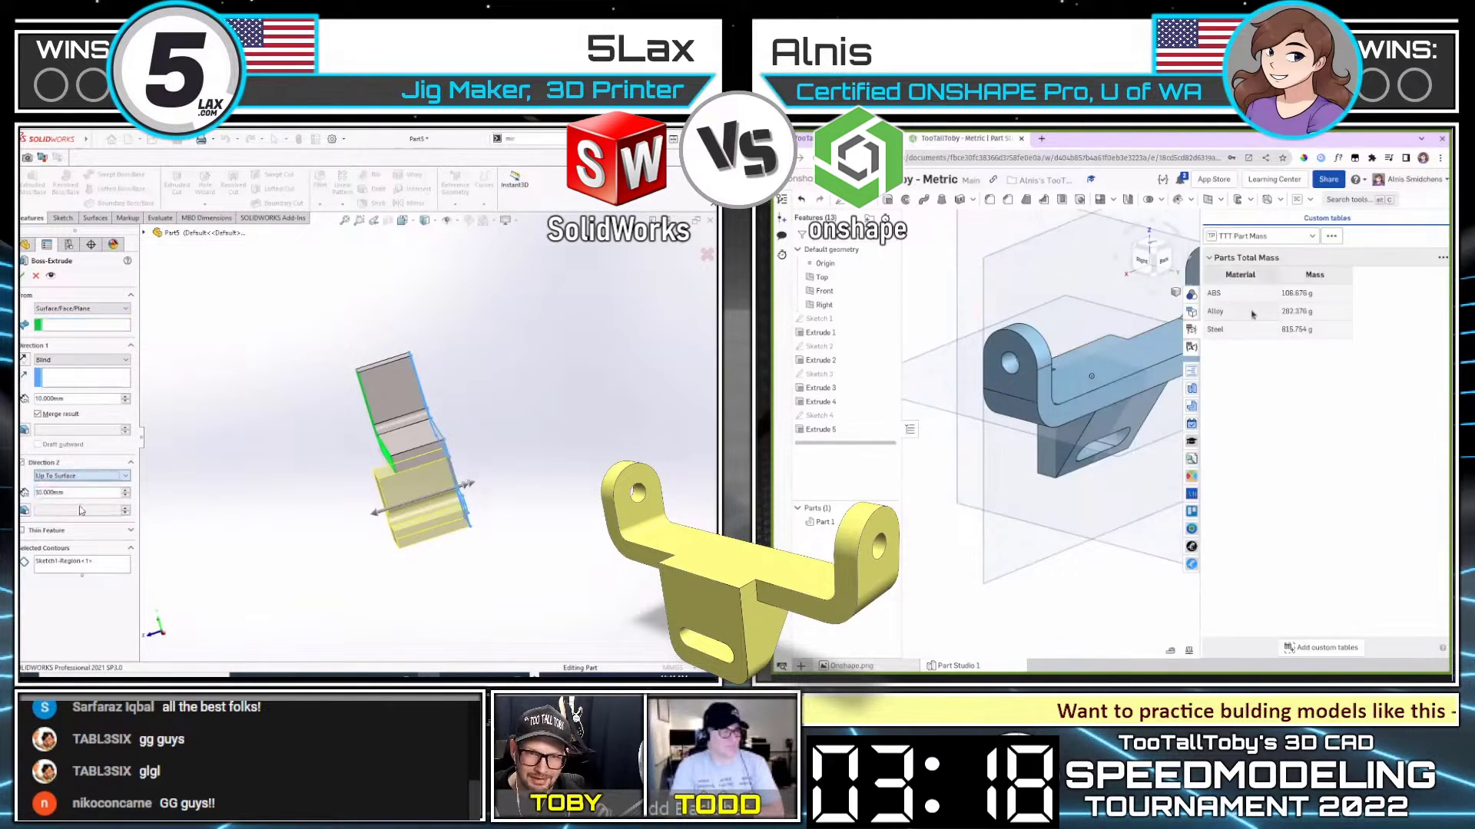
middle_drag(470, 501, 515, 500)
click(443, 444)
double_click(1295, 331)
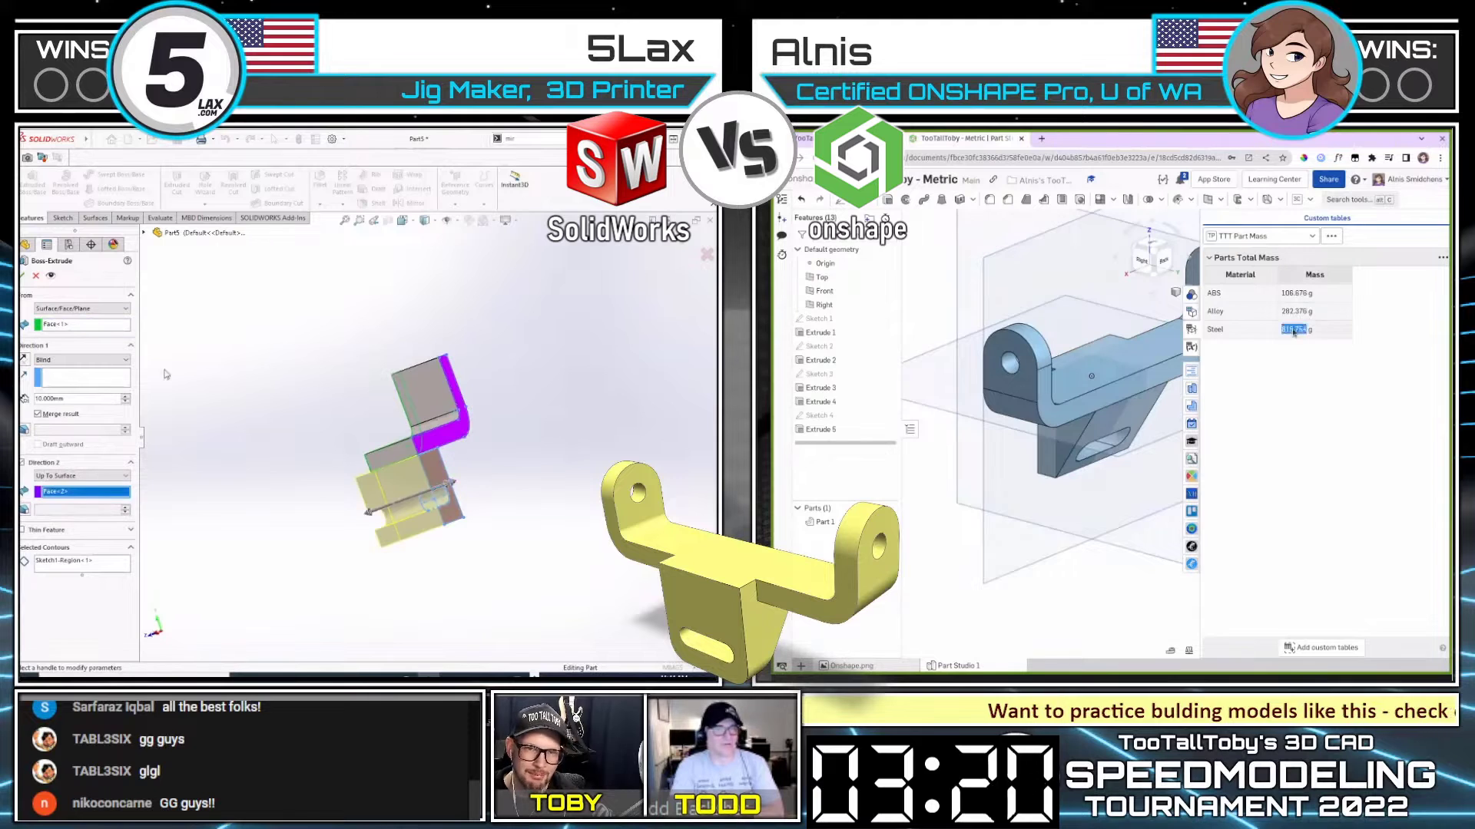
click(24, 275)
Step: Sketch a closed right triangle about 40 mm high on the SolidWorks Right Plane, covering the tab's lower rear corner
middle_drag(332, 424, 378, 430)
key(space)
click(302, 491)
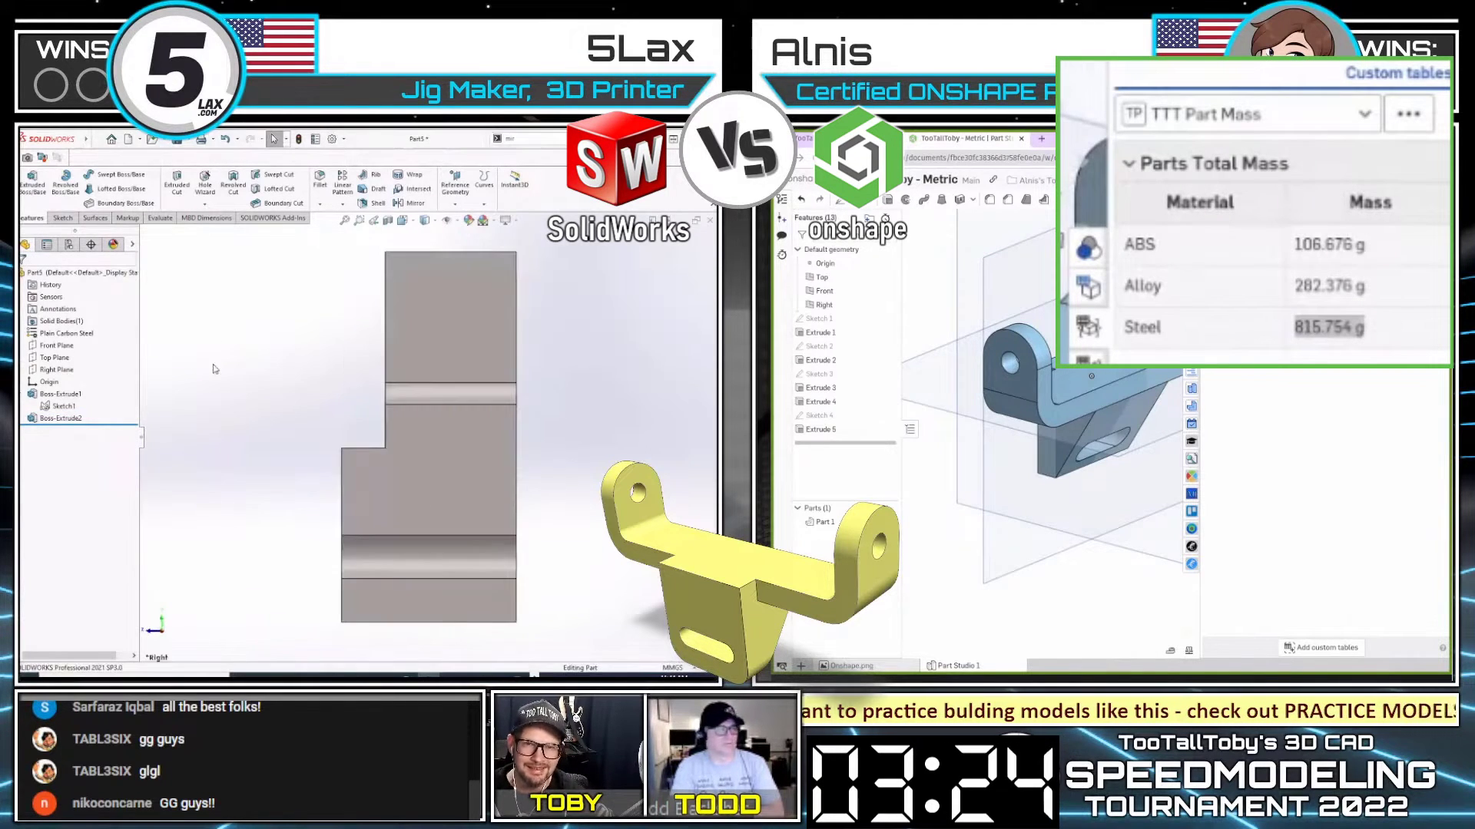
scroll(246, 313, up, 2)
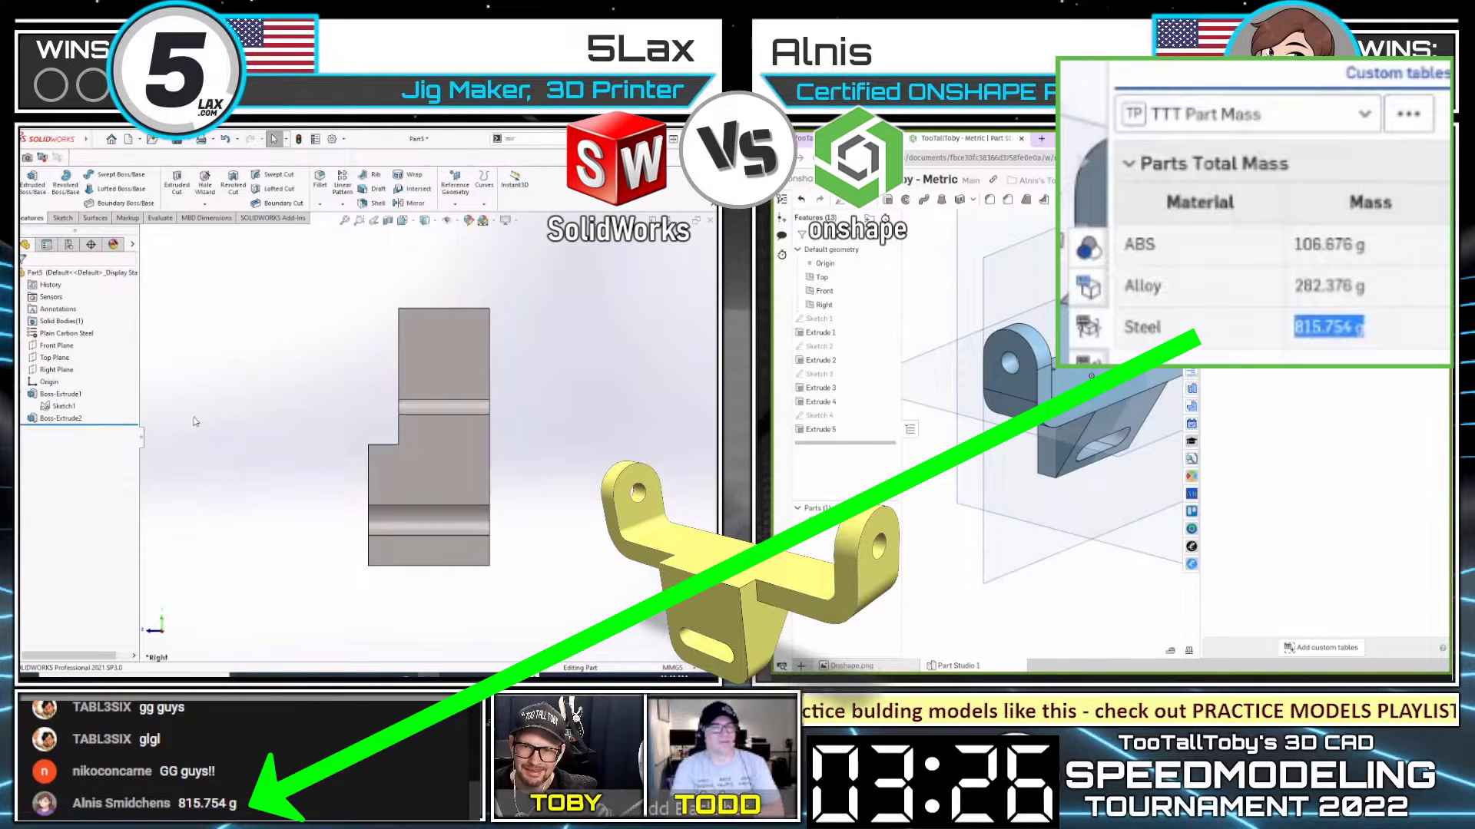
click(56, 370)
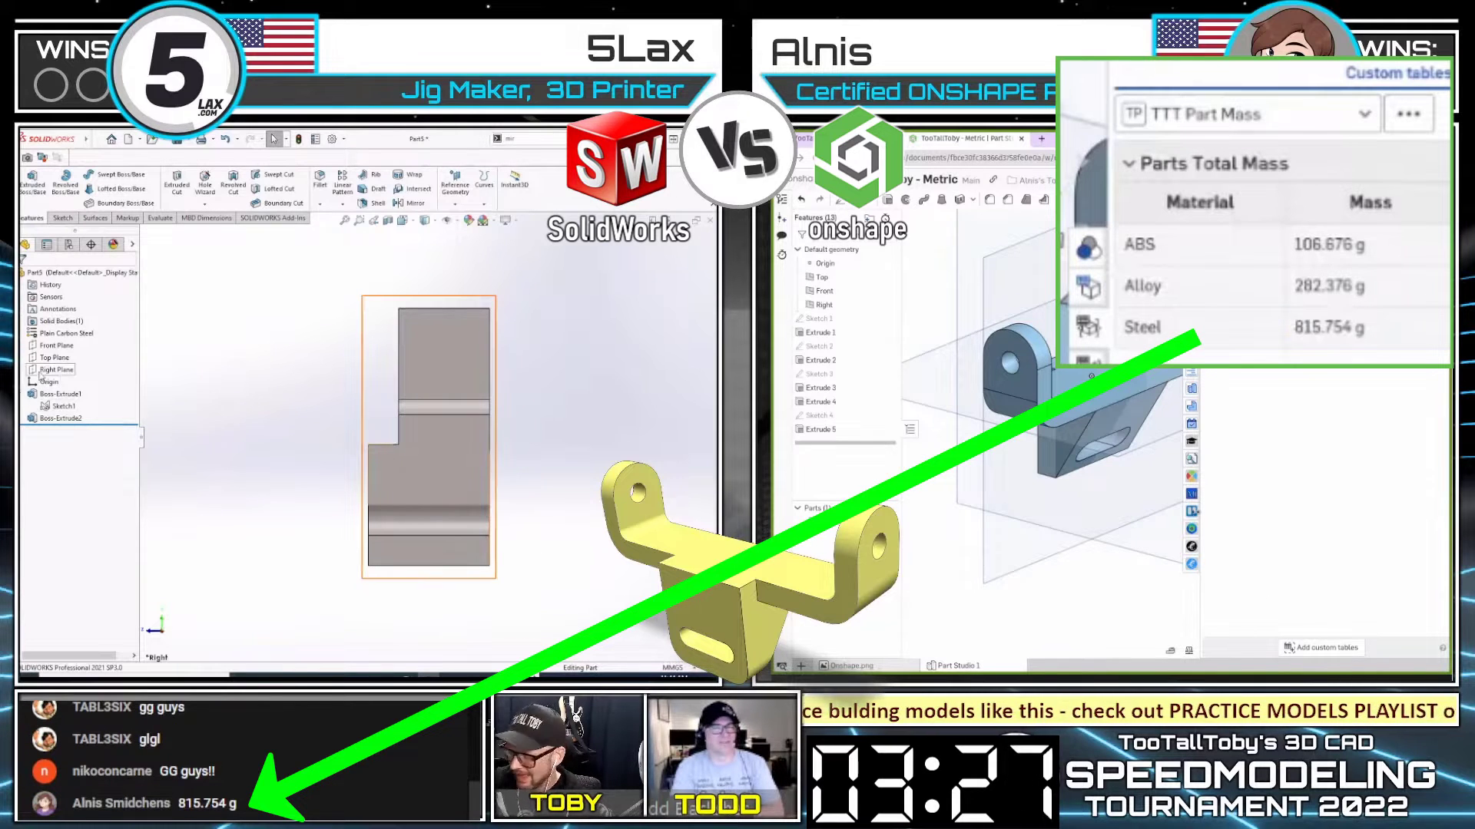
click(58, 219)
click(84, 175)
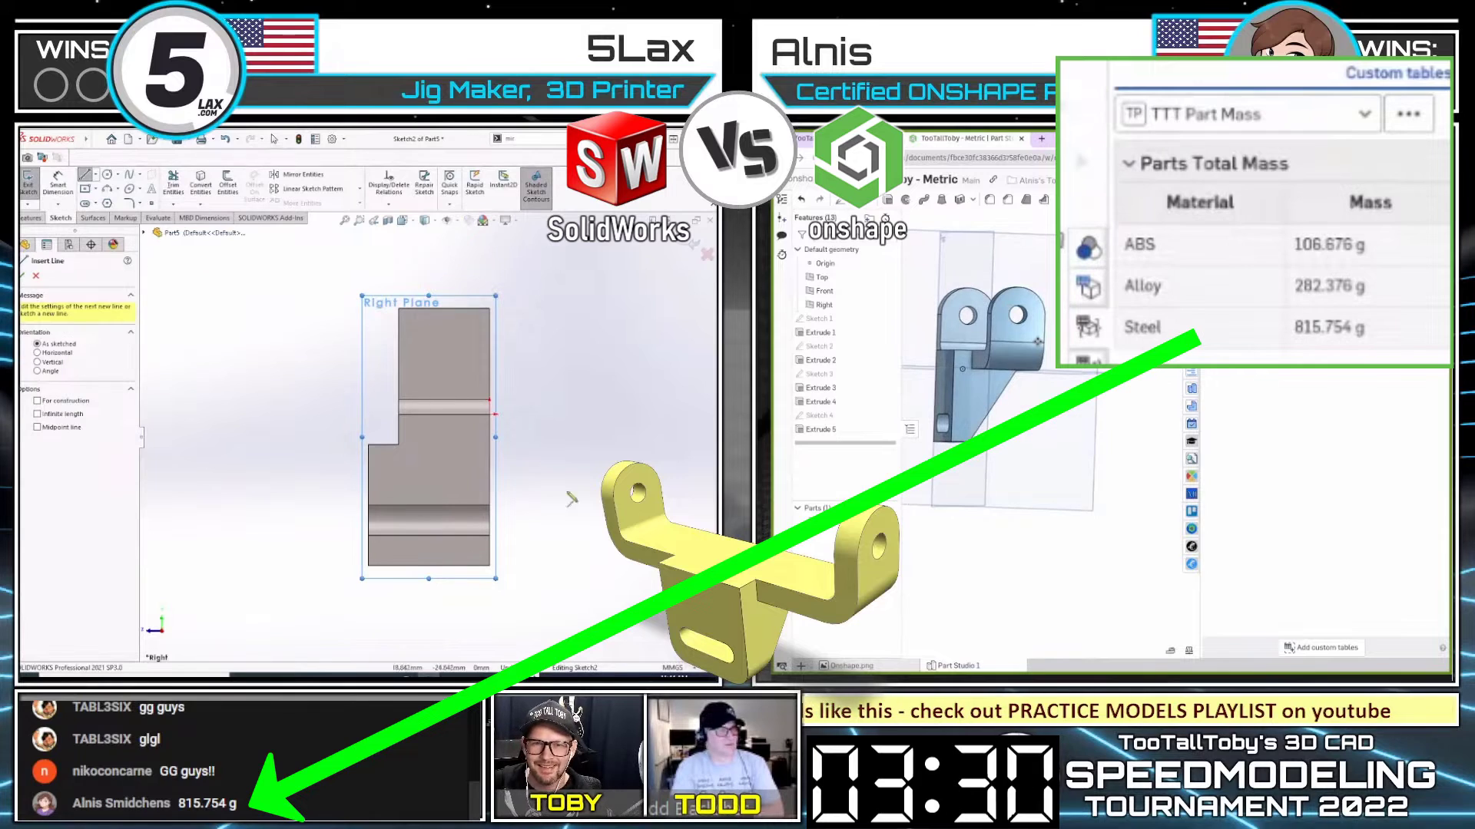
click(489, 459)
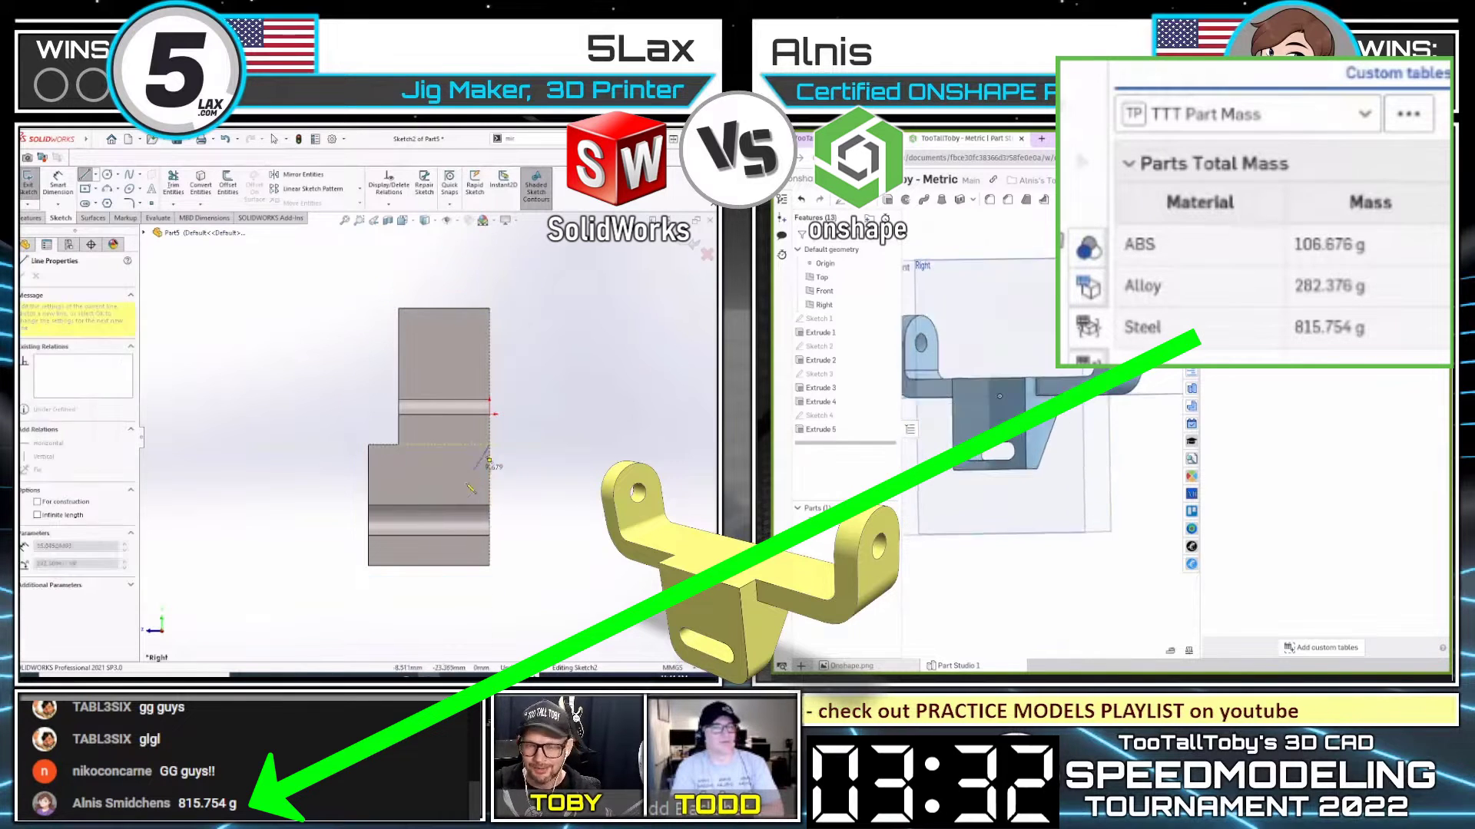
click(397, 566)
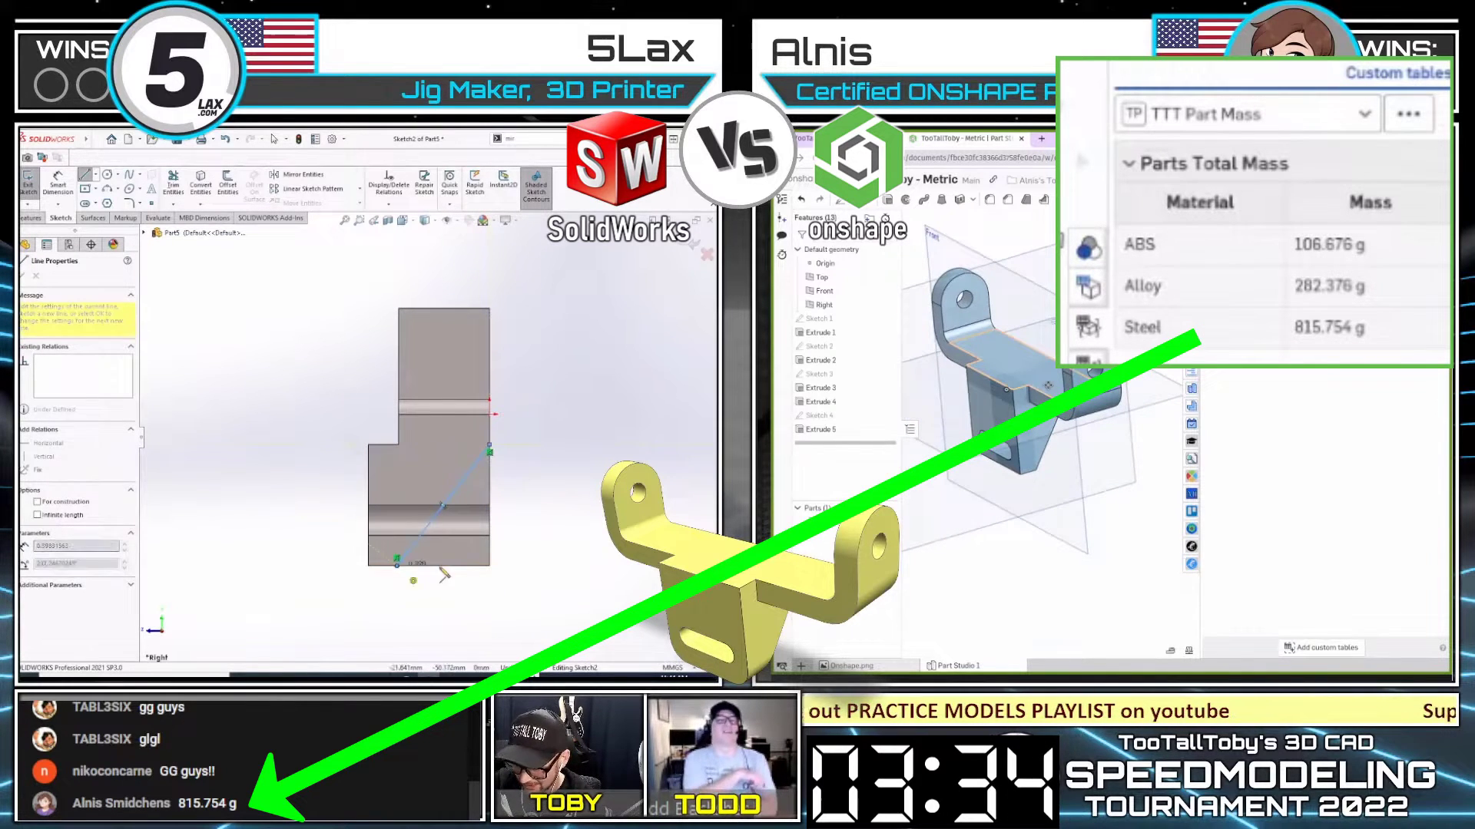
click(489, 566)
click(489, 446)
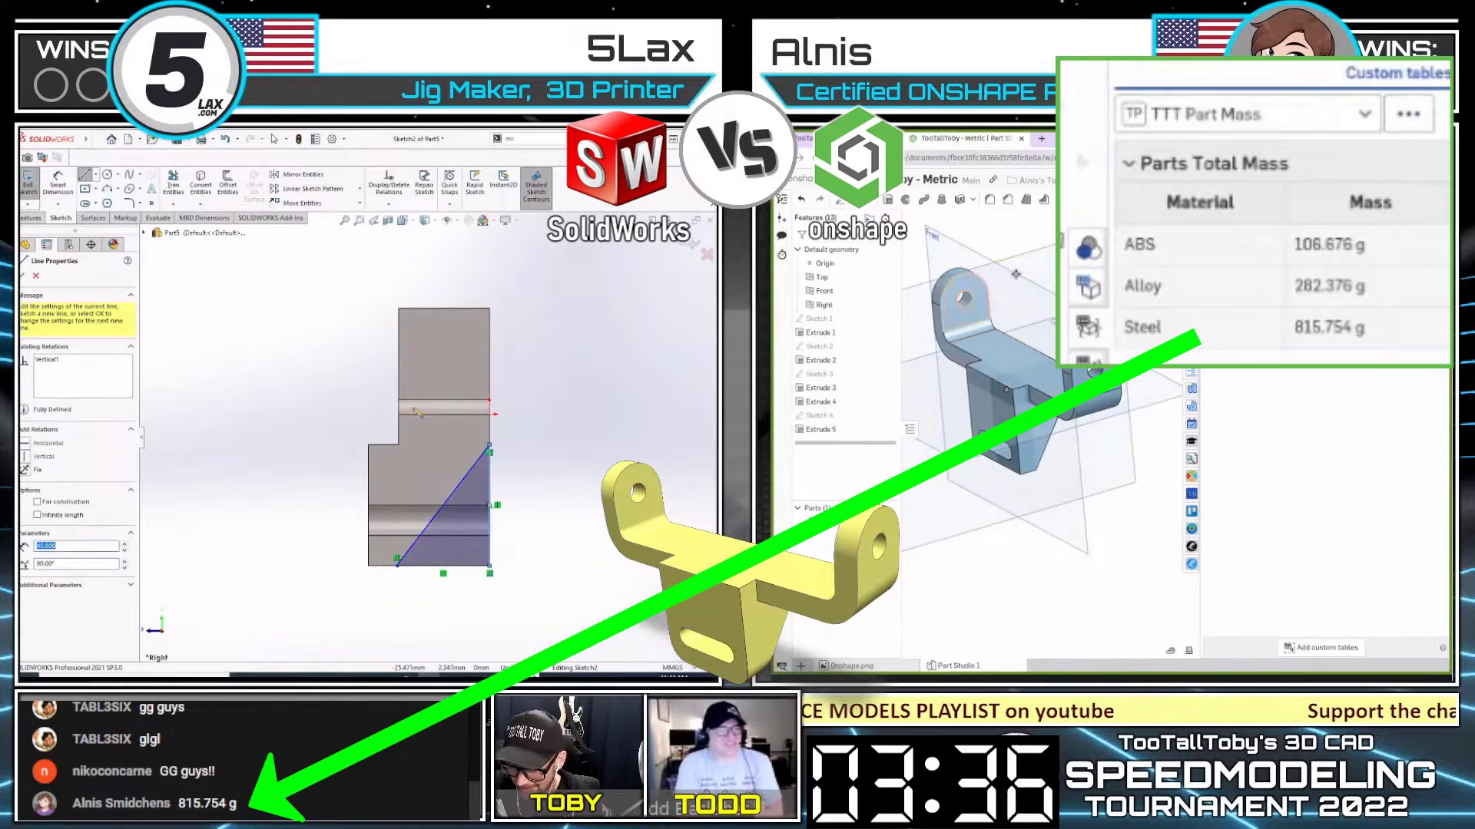
key(Escape)
scroll(415, 427, up, 2)
mouse_move(415, 430)
middle_down()
mouse_move(445, 435)
mouse_move(417, 430)
middle_up()
key(space)
click(424, 335)
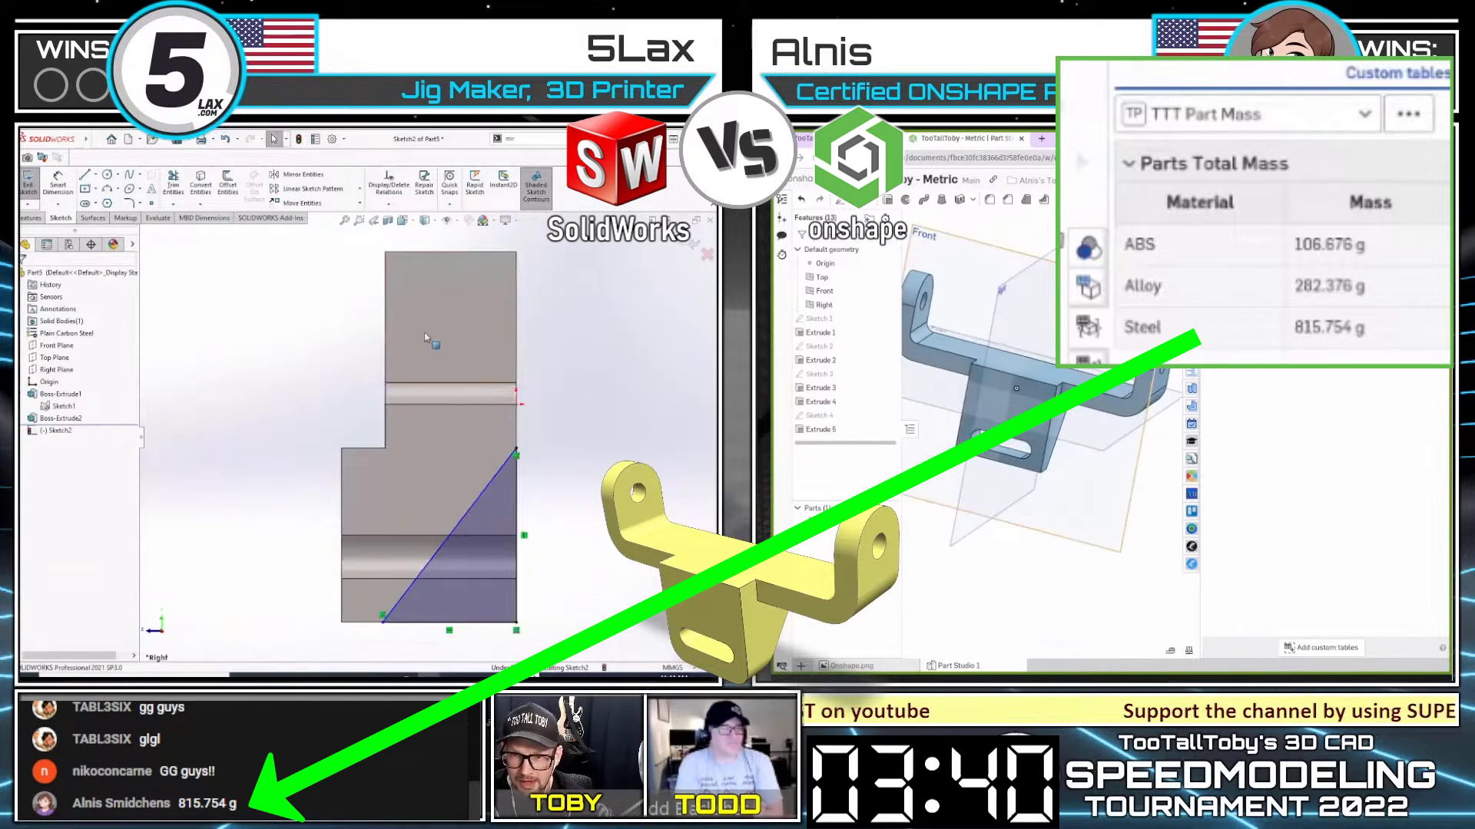
click(424, 334)
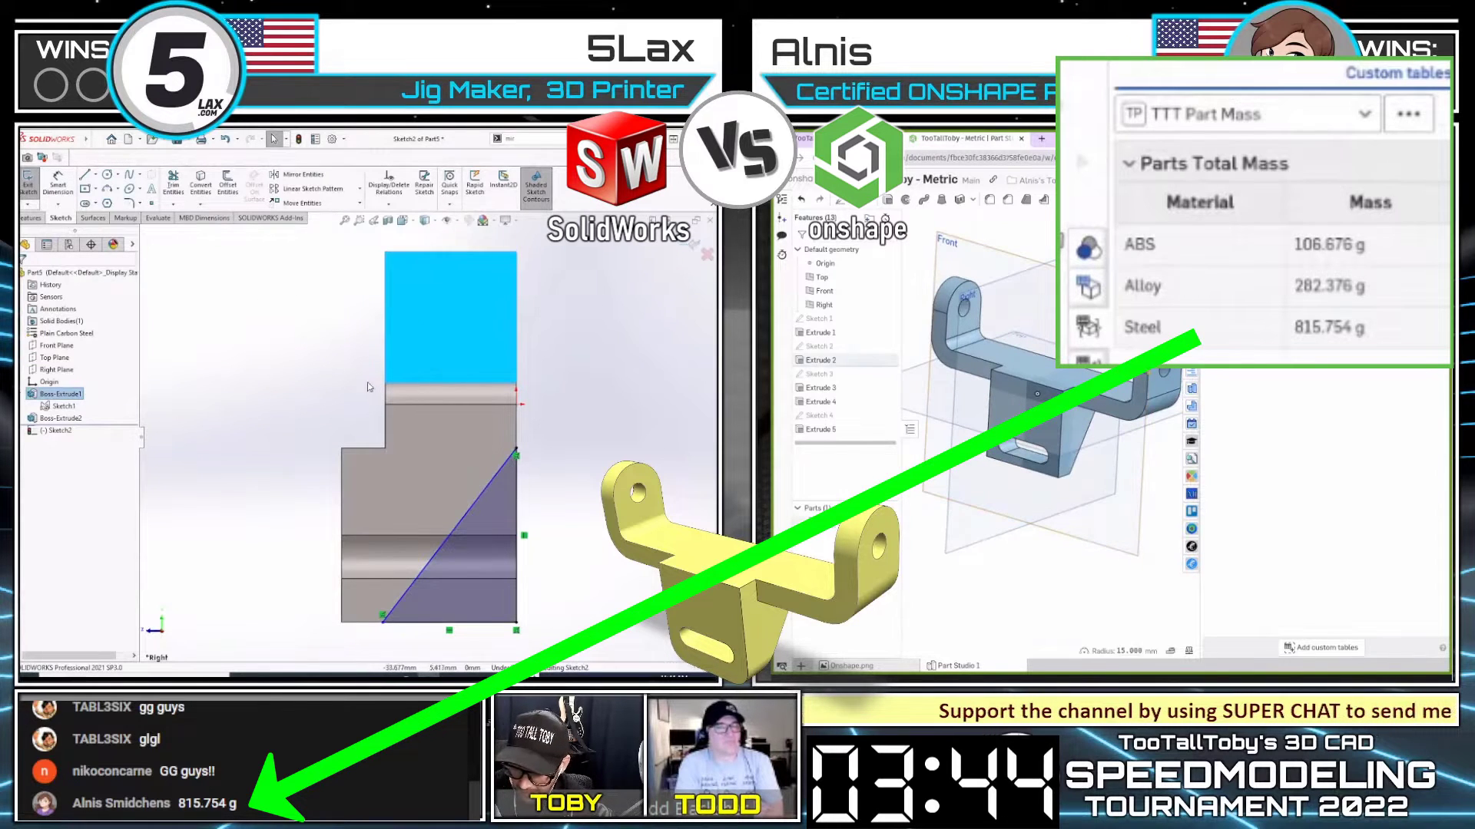
scroll(301, 413, up, 3)
click(300, 411)
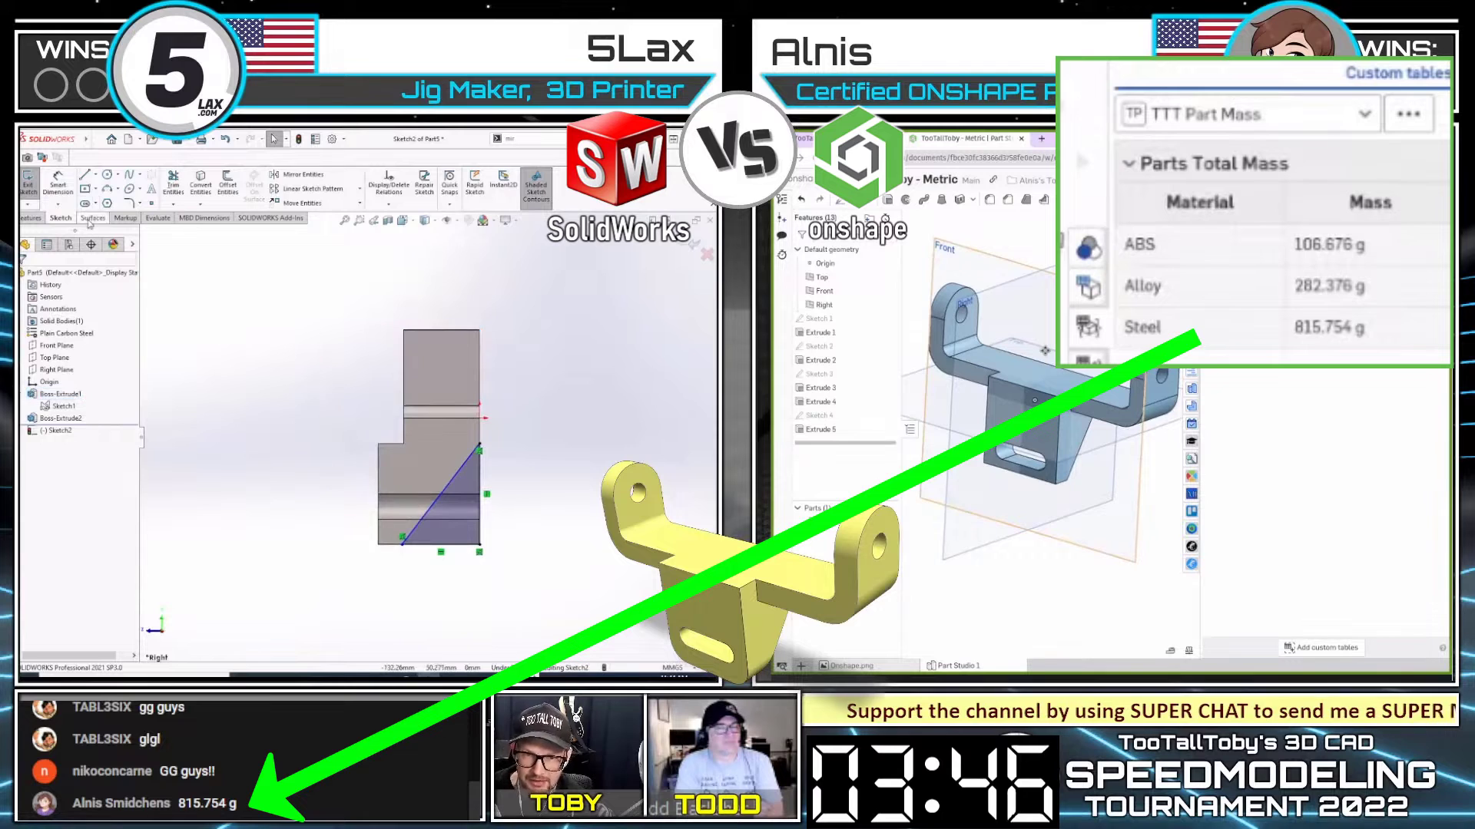